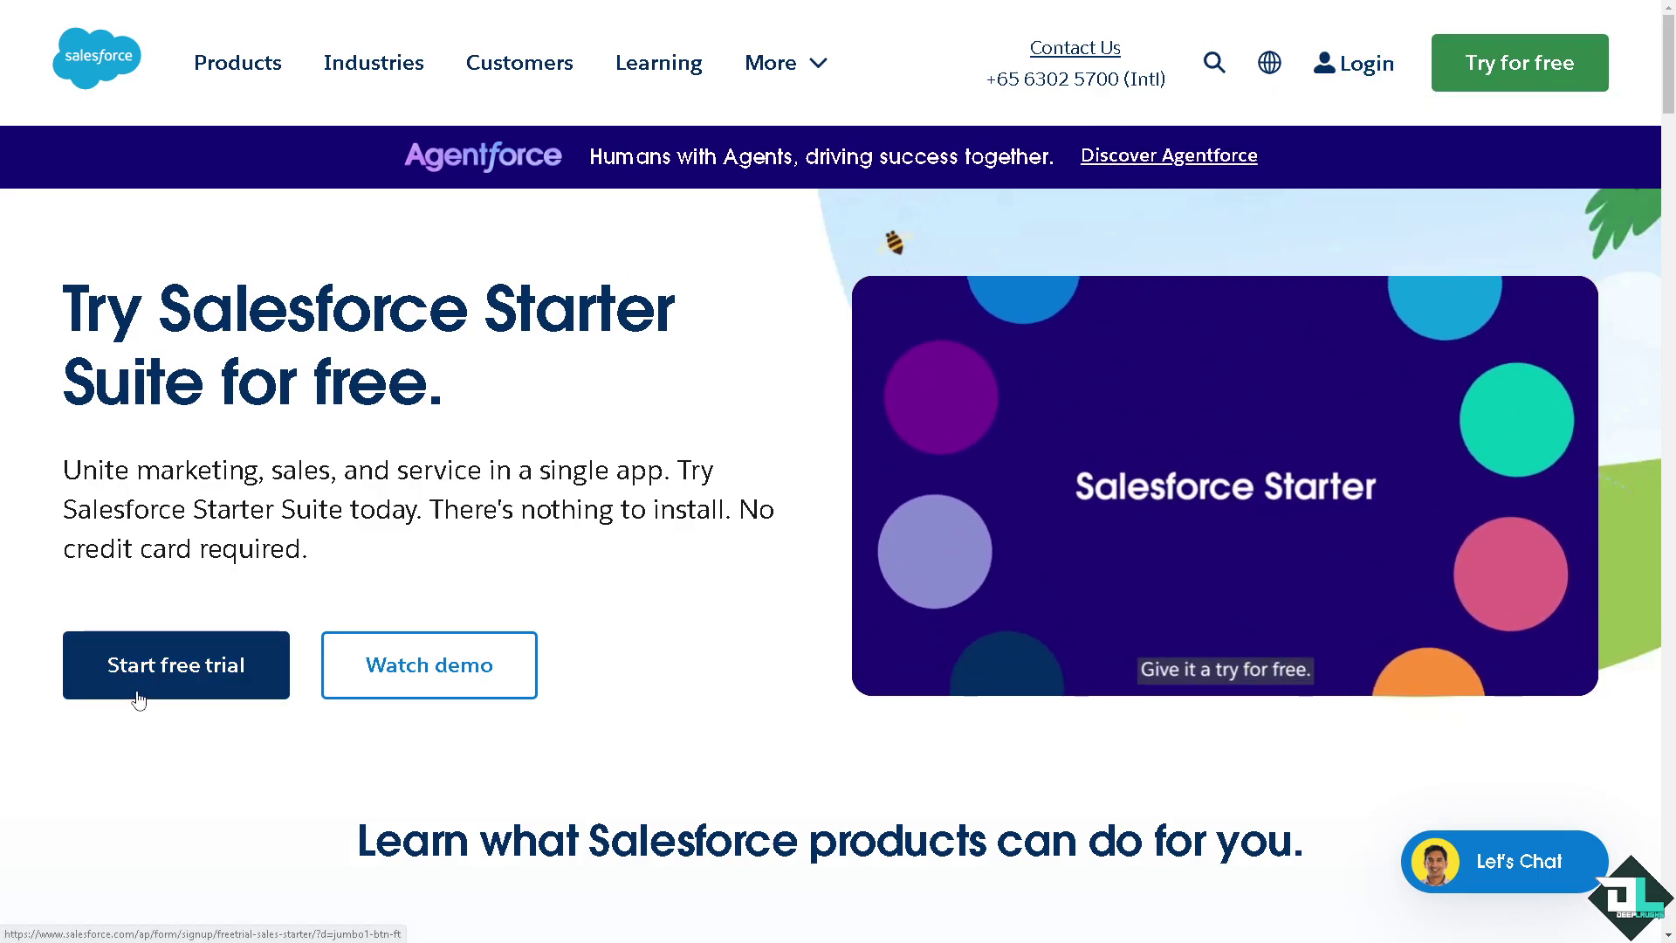
Start the free trial from the Salesforce Starter page to reach its sign-up form
{"action": "left_click", "coordinate": [138, 697]}
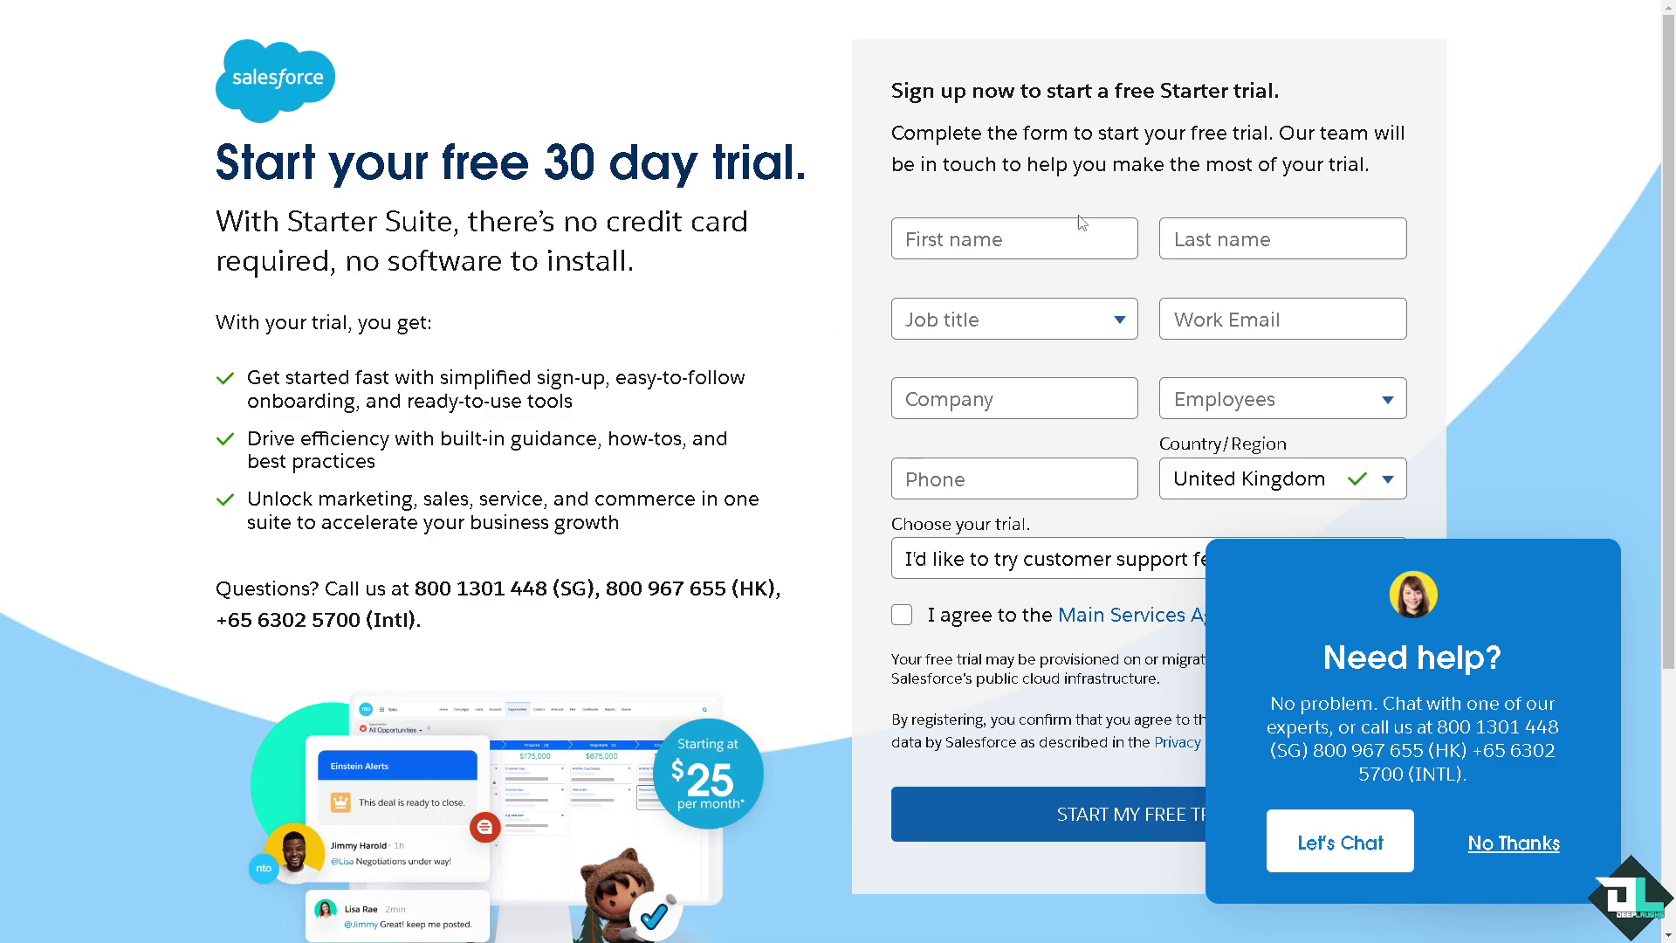
Enter the first and last name and set the job title to Others
{"action": "left_click", "coordinate": [1030, 228]}
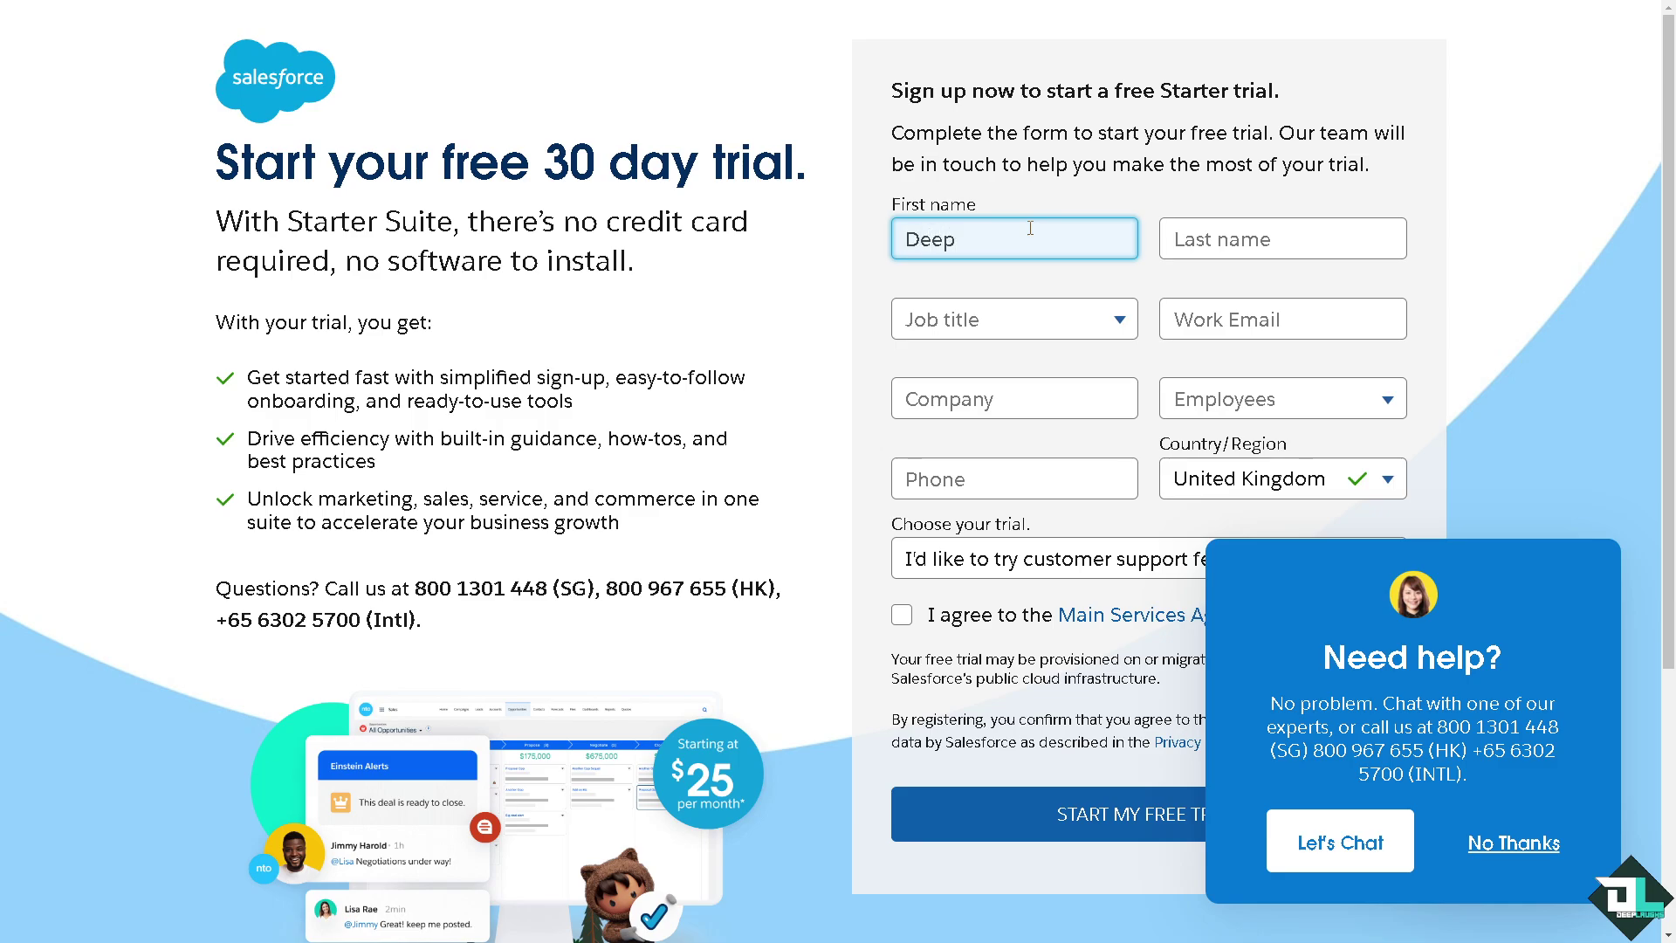
{"action": "key", "text": "Tab"}
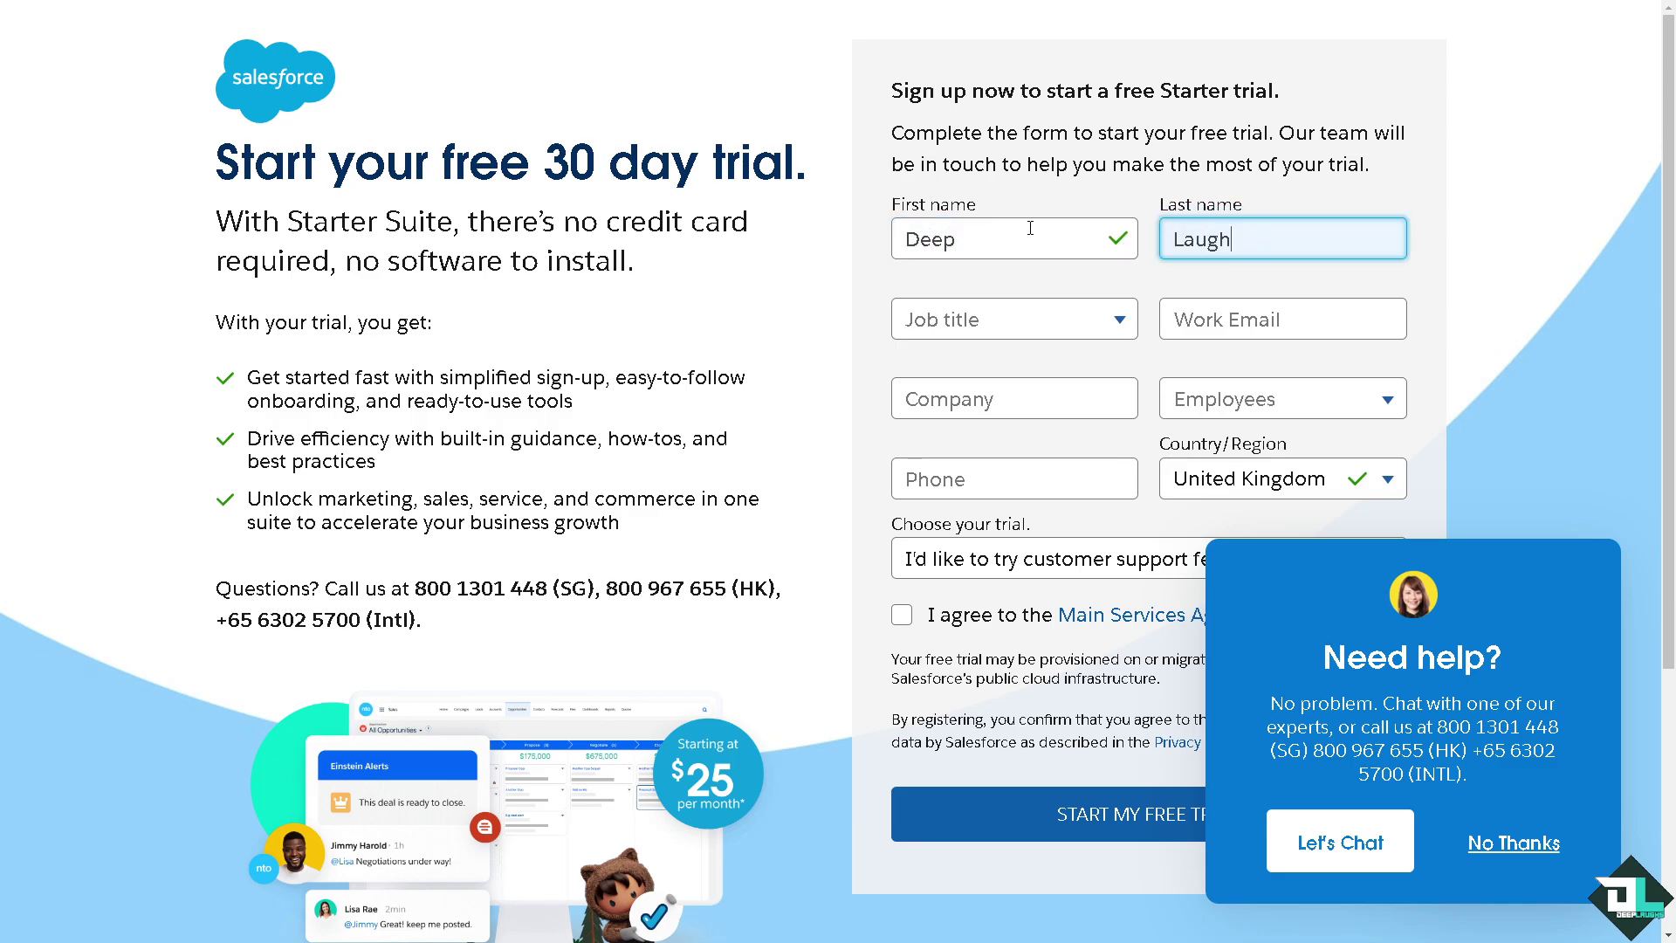
{"action": "left_click", "coordinate": [1040, 330]}
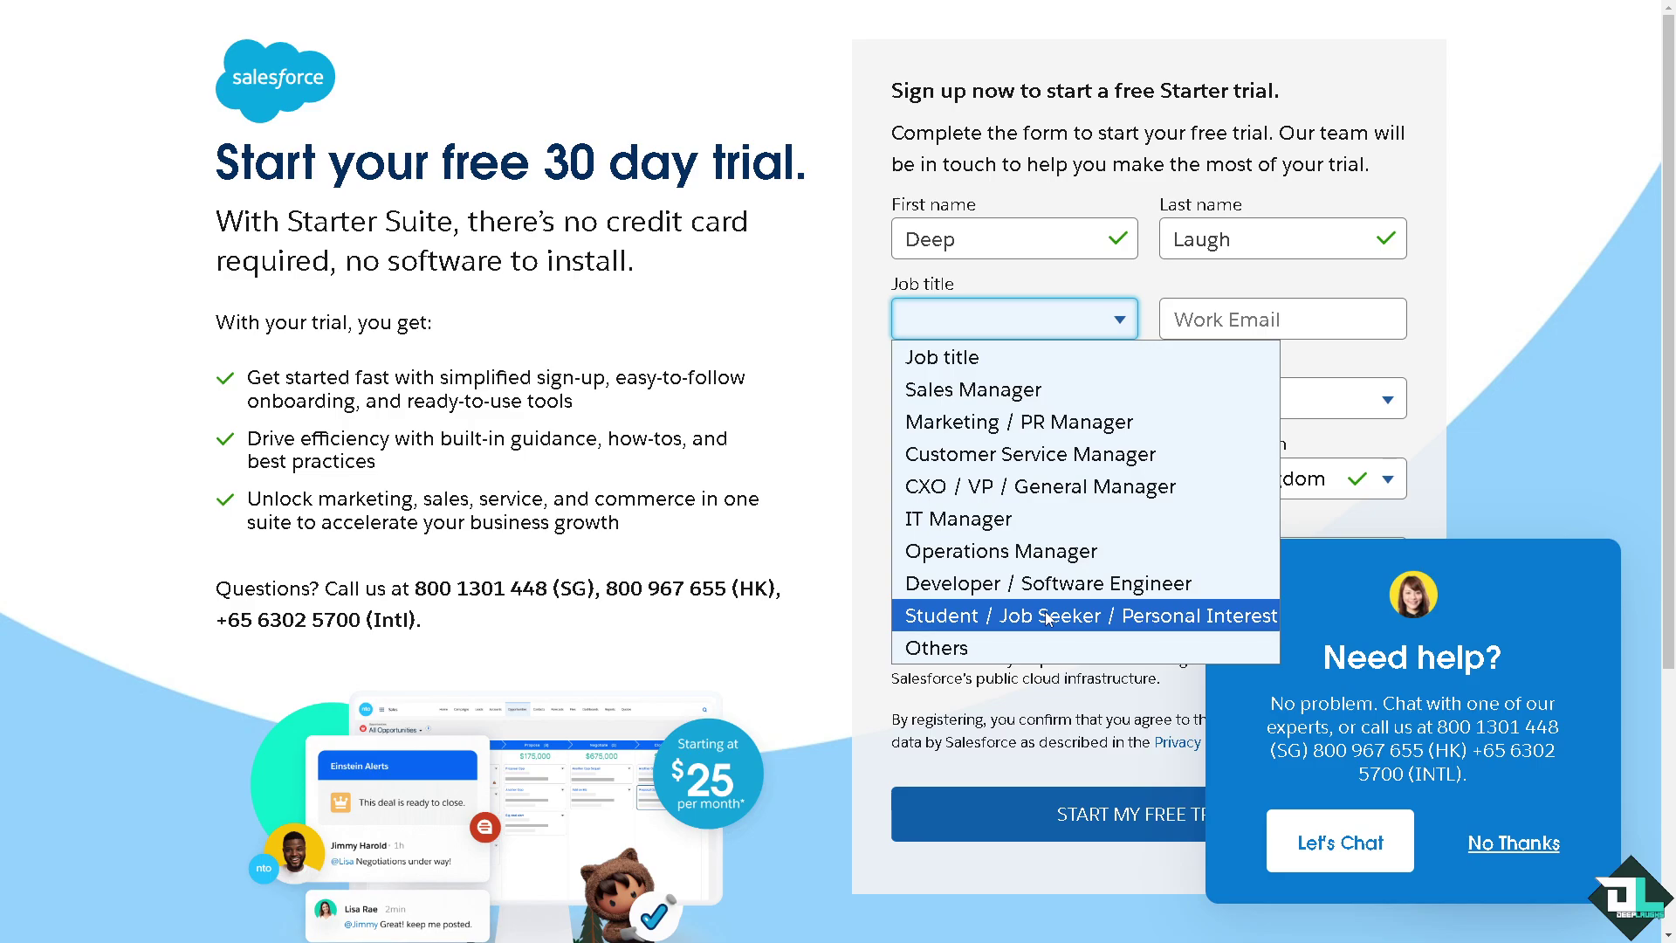
{"action": "left_click", "coordinate": [996, 648]}
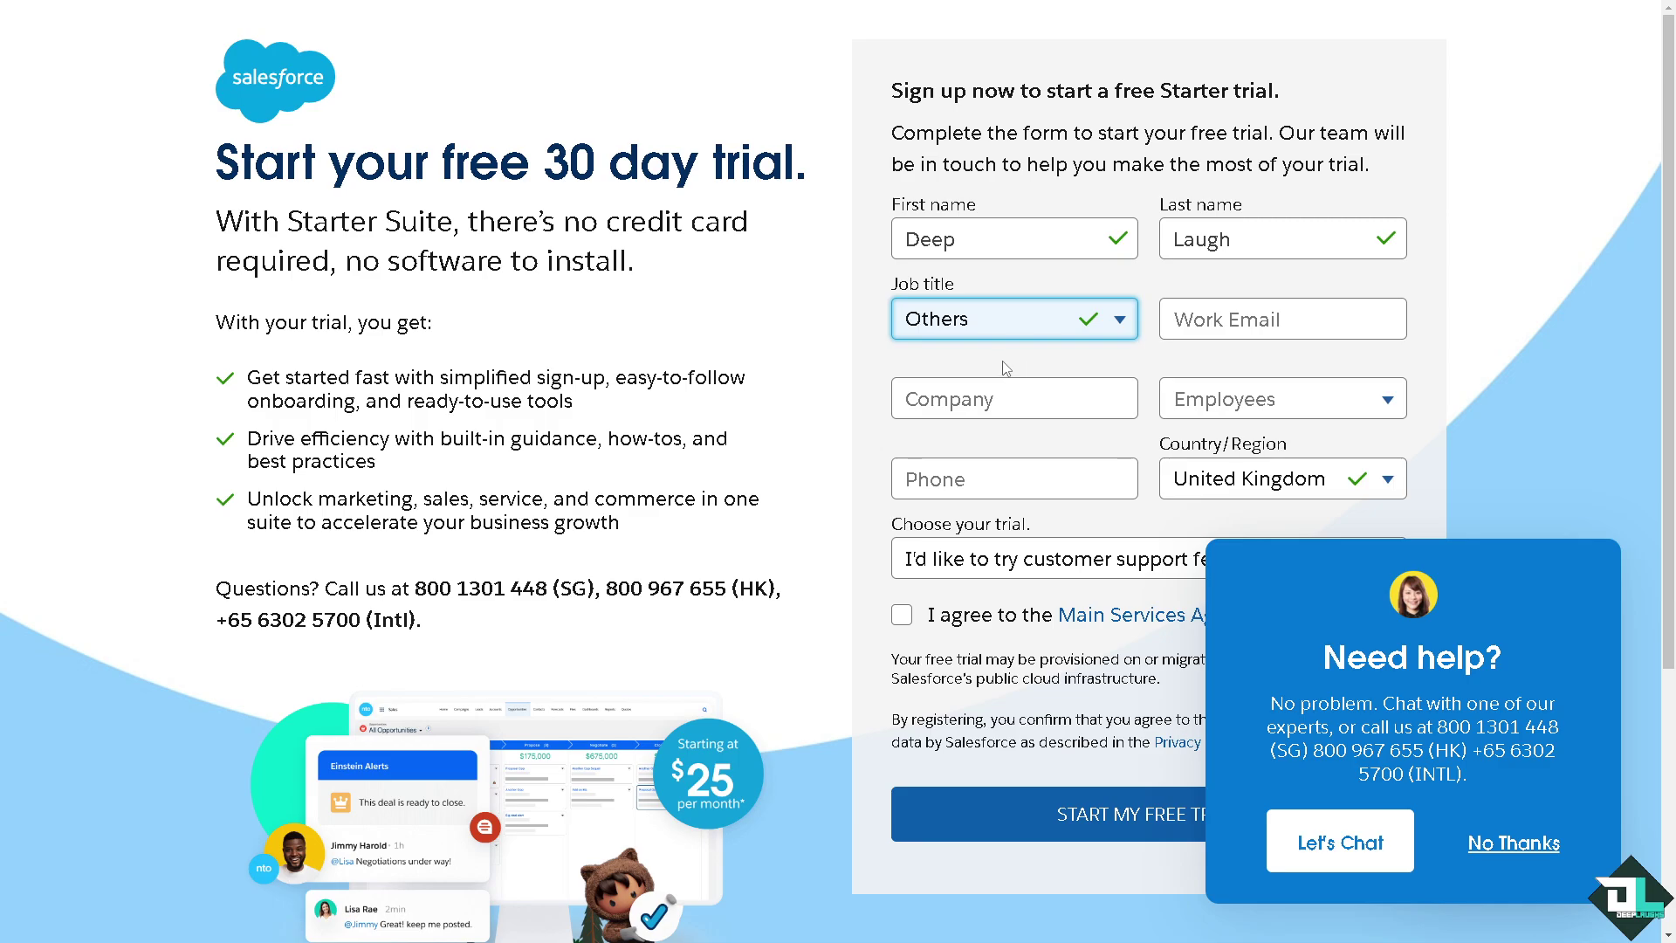
Fill in the work email, choose 1 - 5 employees, and enter the company name
{"action": "left_click", "coordinate": [1282, 319]}
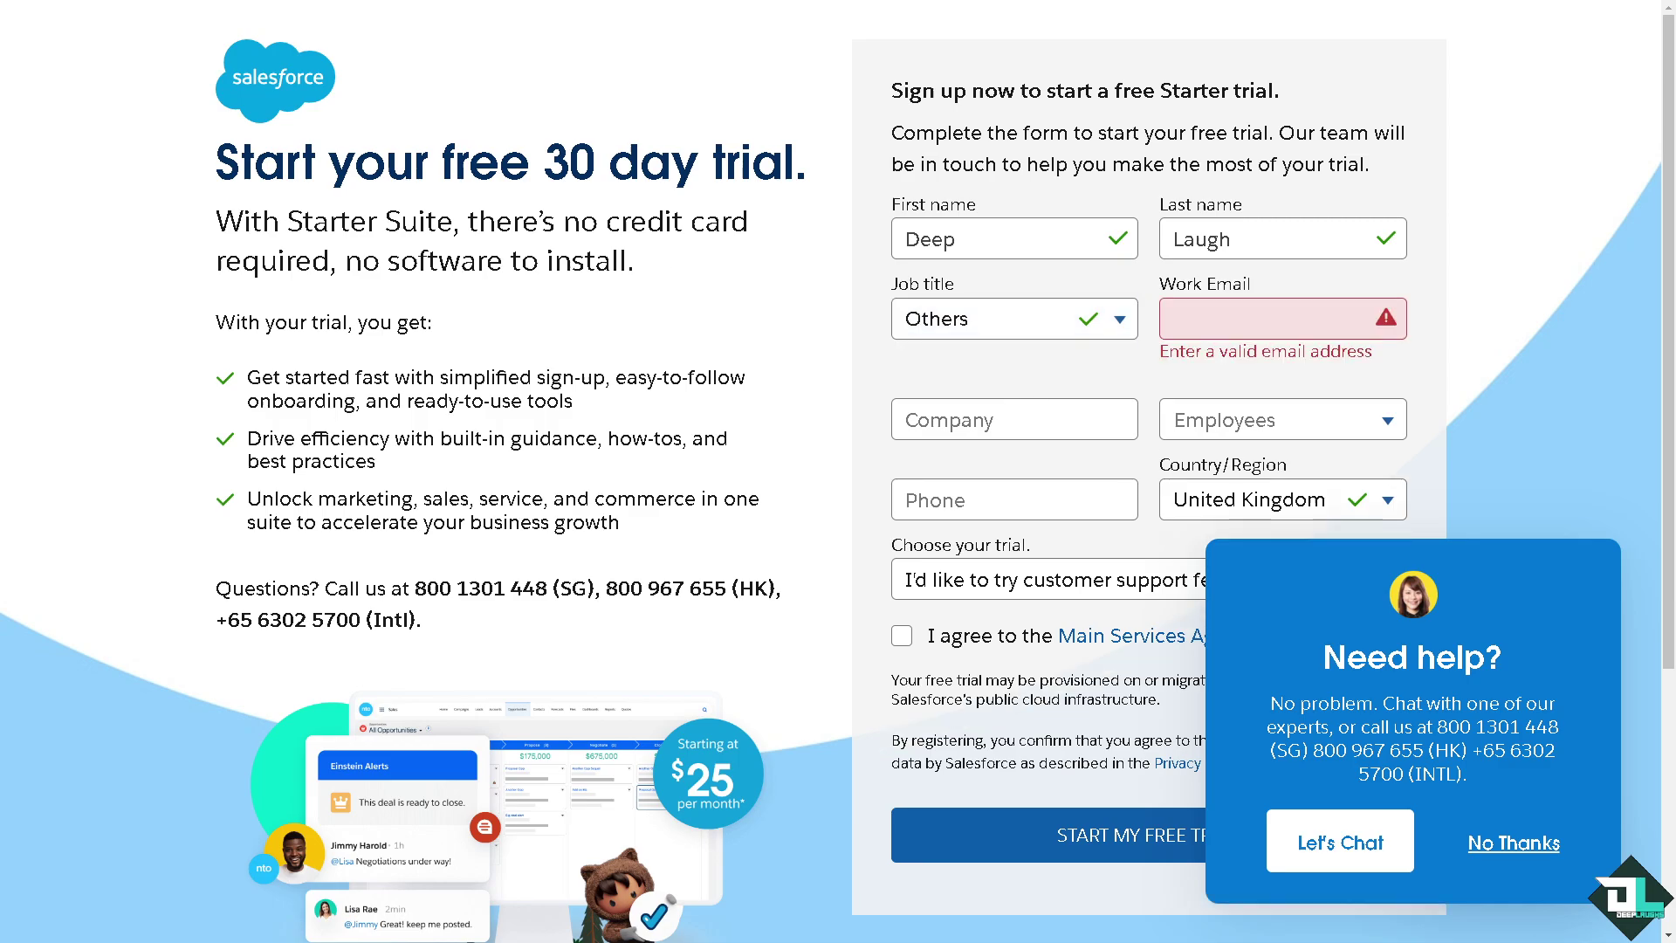
{"action": "left_click", "coordinate": [1221, 329]}
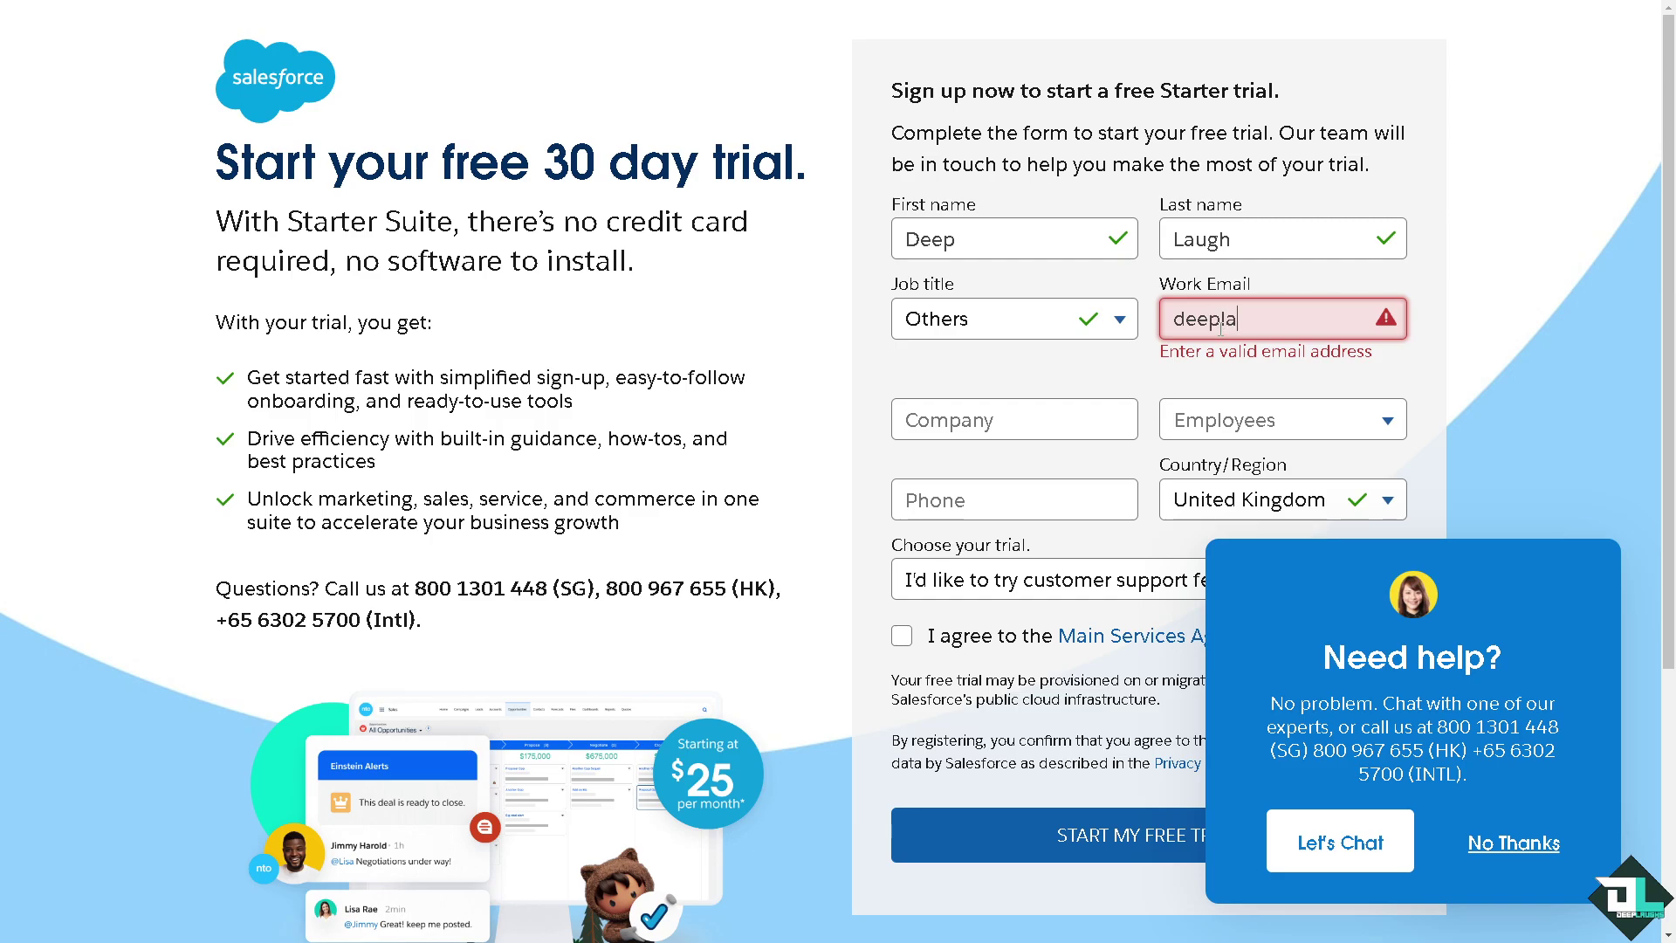
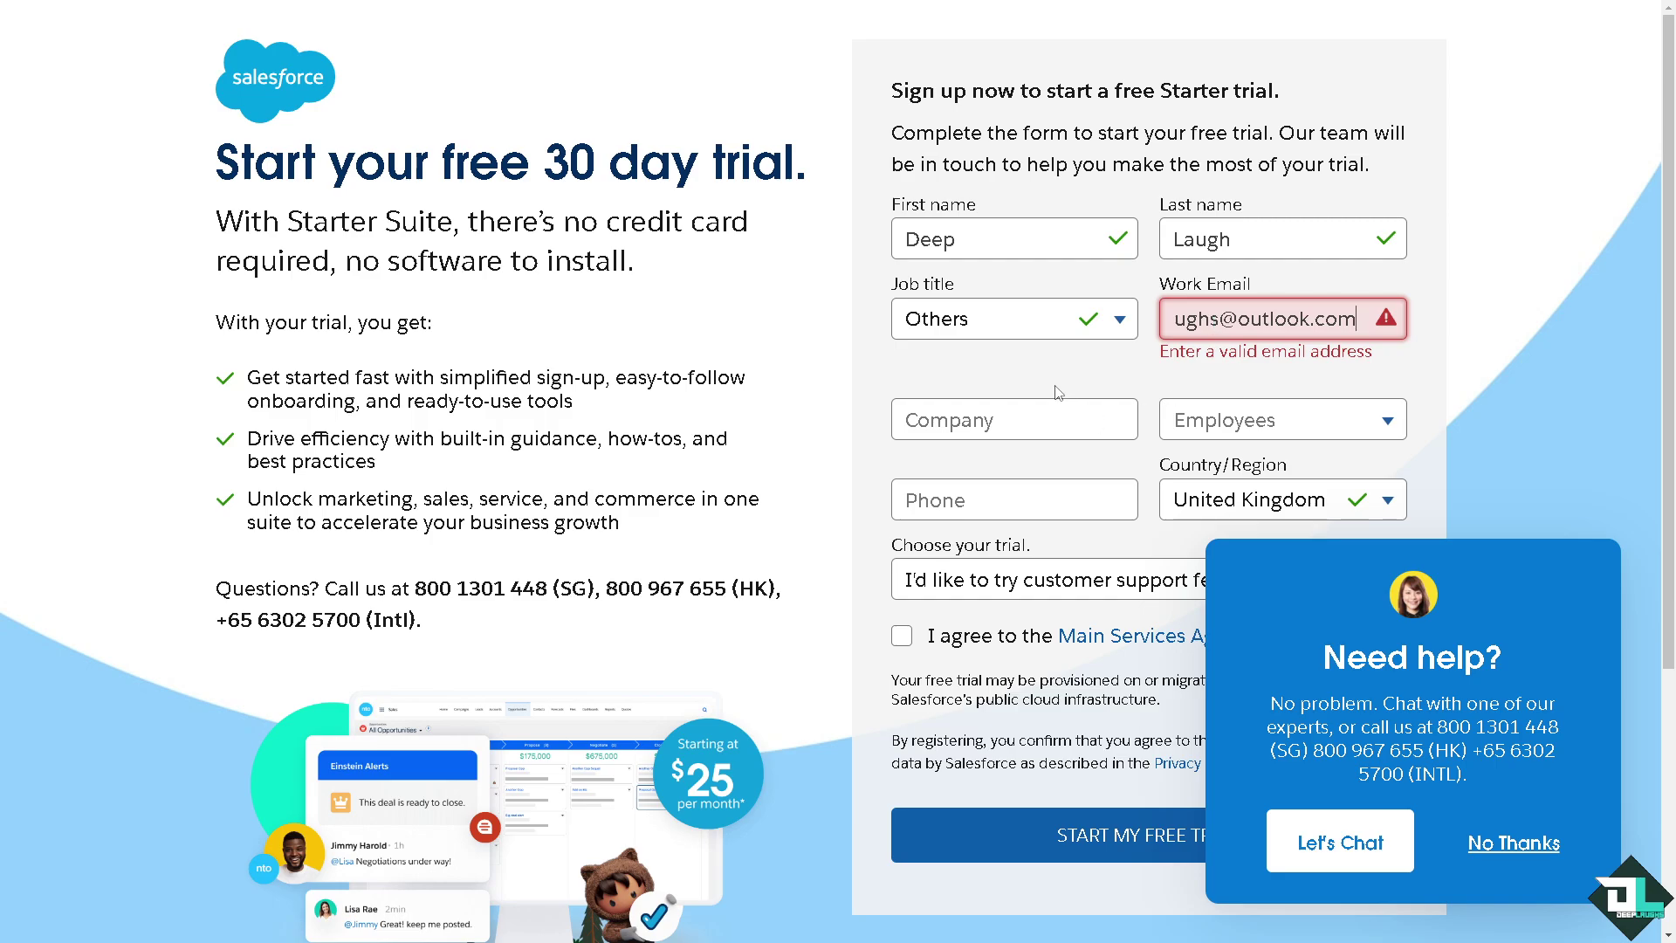
{"action": "left_click", "coordinate": [1388, 427]}
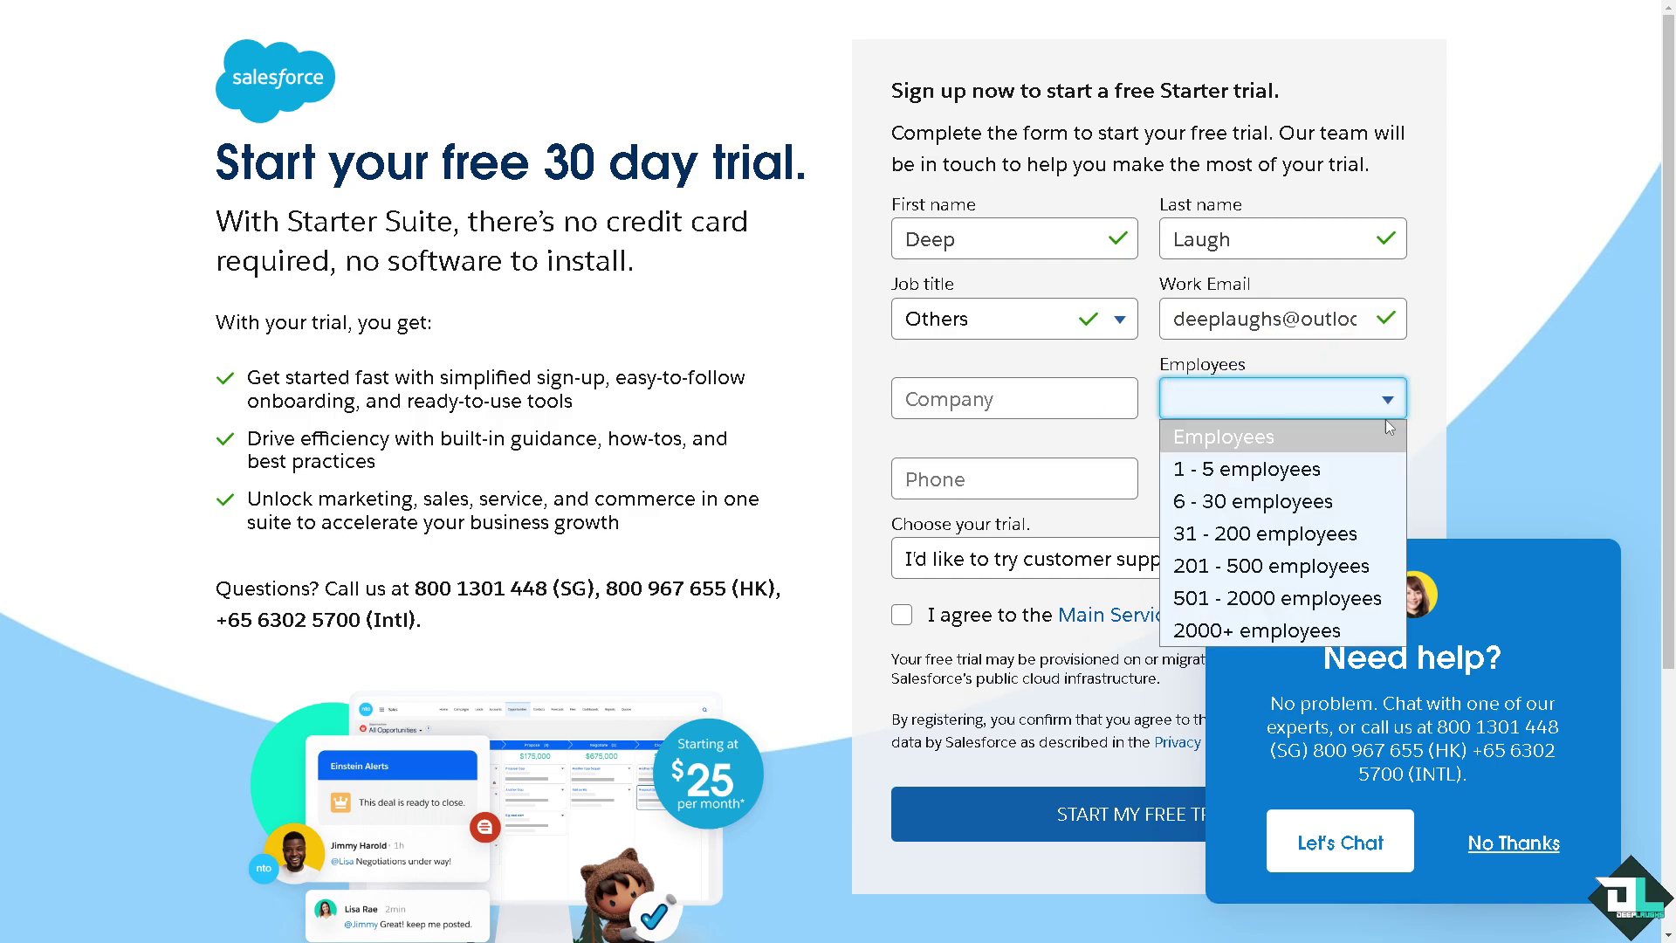
{"action": "left_click", "coordinate": [1253, 473]}
{"action": "left_click", "coordinate": [986, 398]}
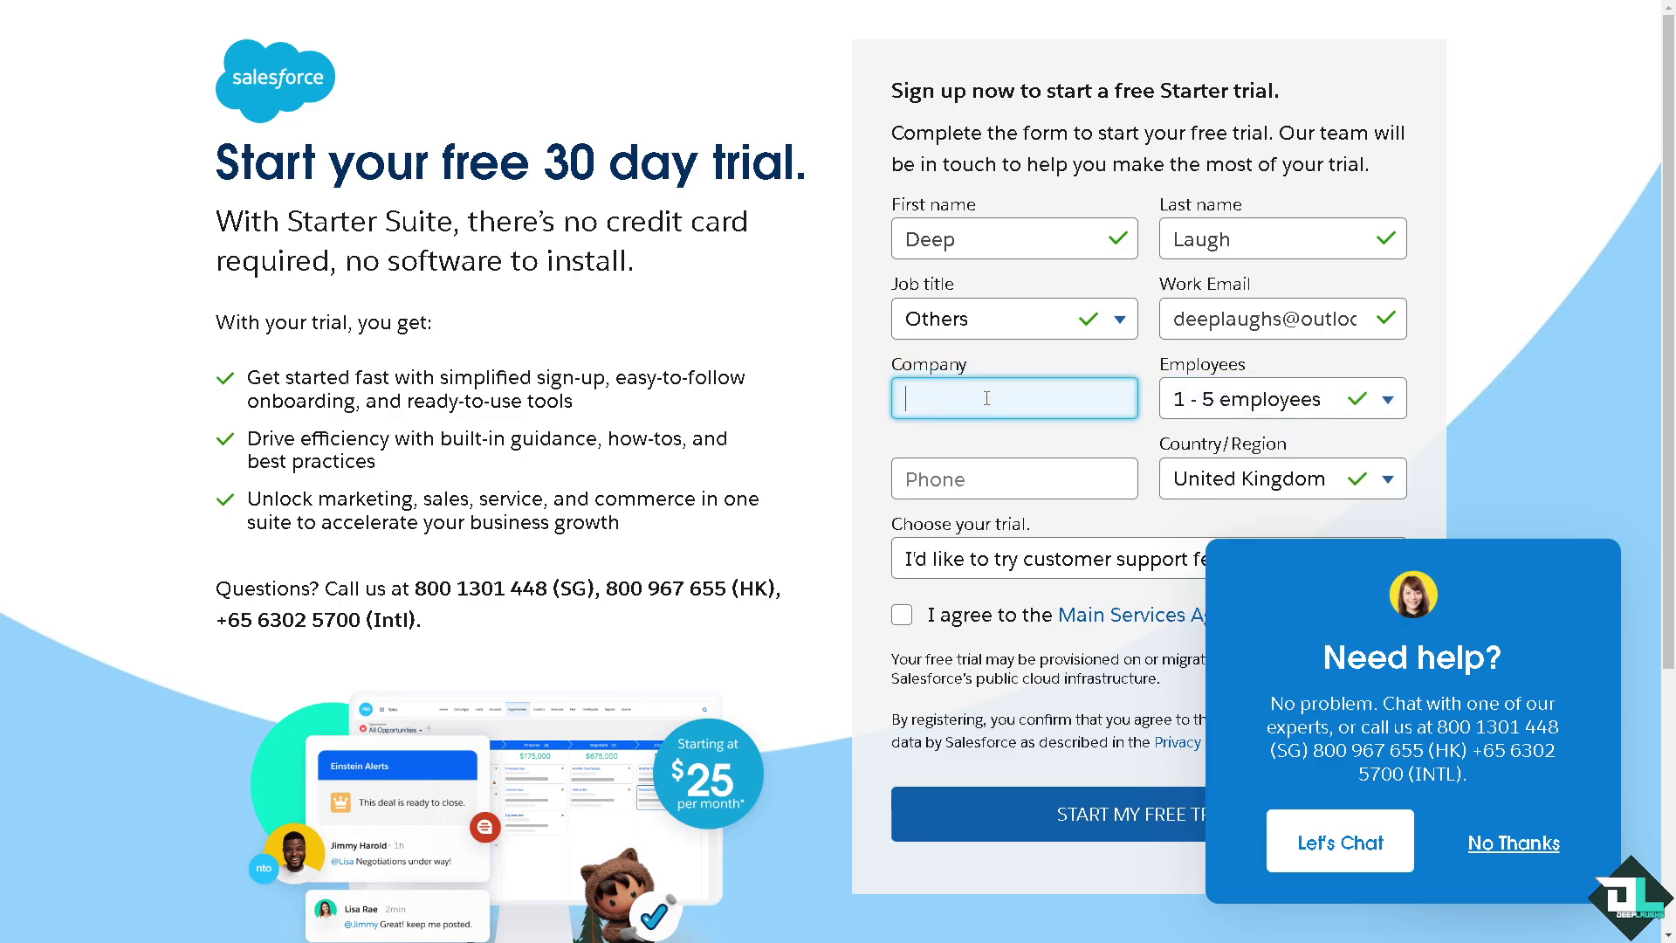
{"action": "type", "text": "Deep Laughs"}
{"action": "key", "text": "BackSpace"}
{"action": "key", "text": "BackSpace"}
Finish the company name and choose the sales features trial
{"action": "type", "text": "hs"}
{"action": "scroll", "coordinate": [1012, 412], "scroll_direction": "down", "scroll_amount": 2}
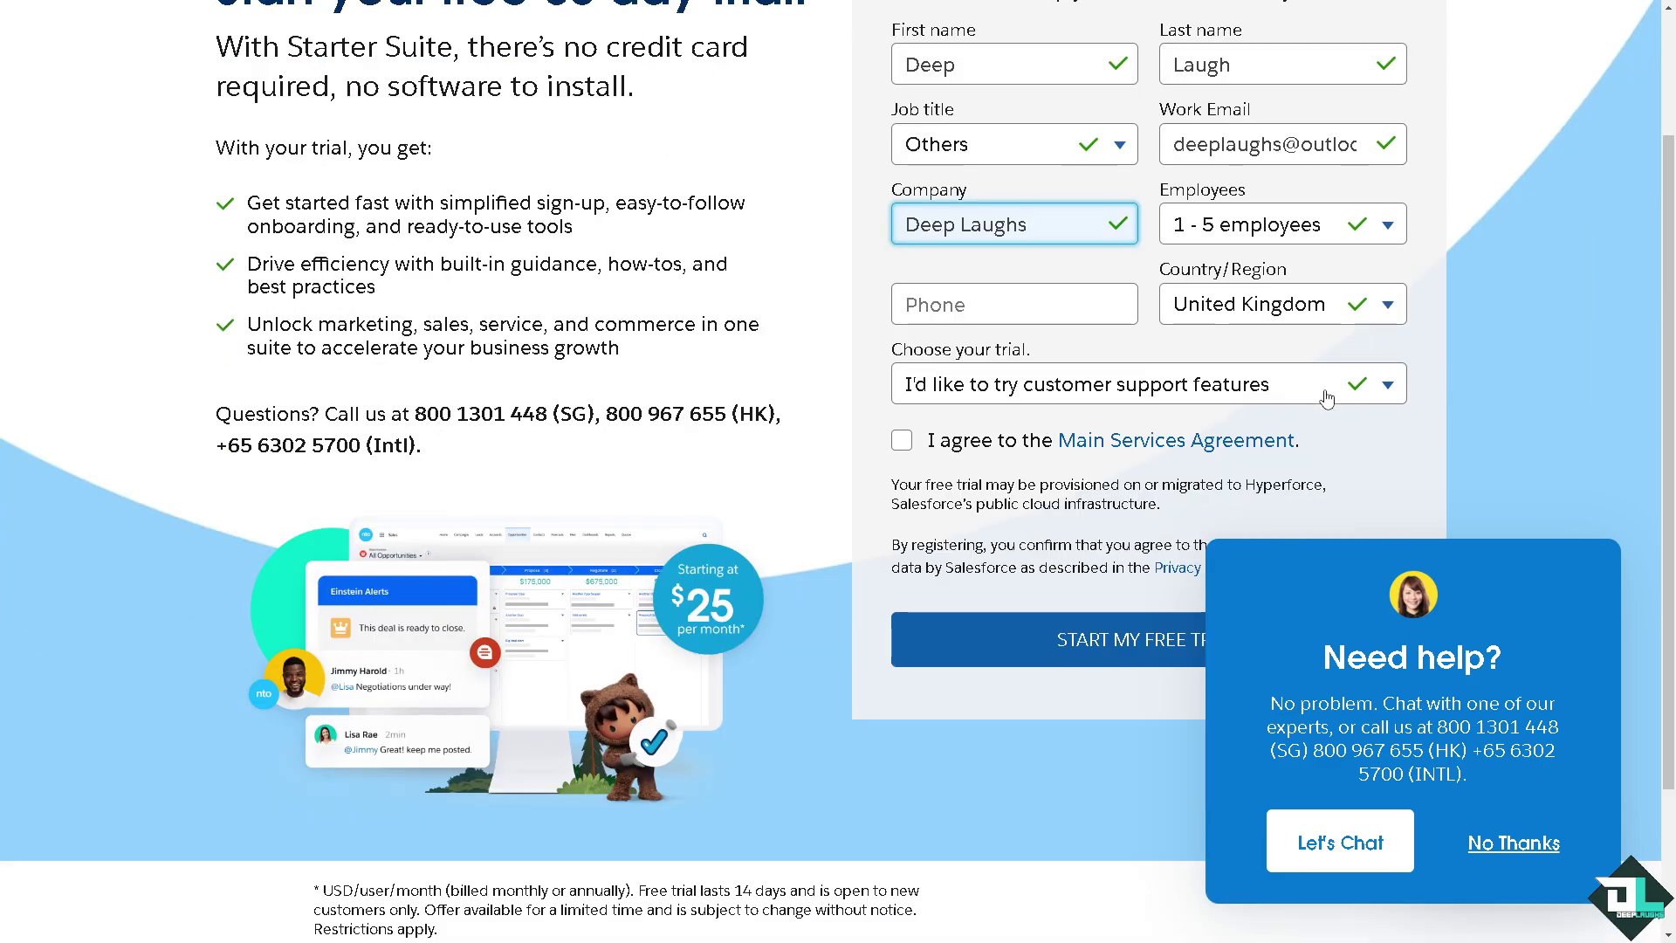
{"action": "left_click", "coordinate": [1388, 385]}
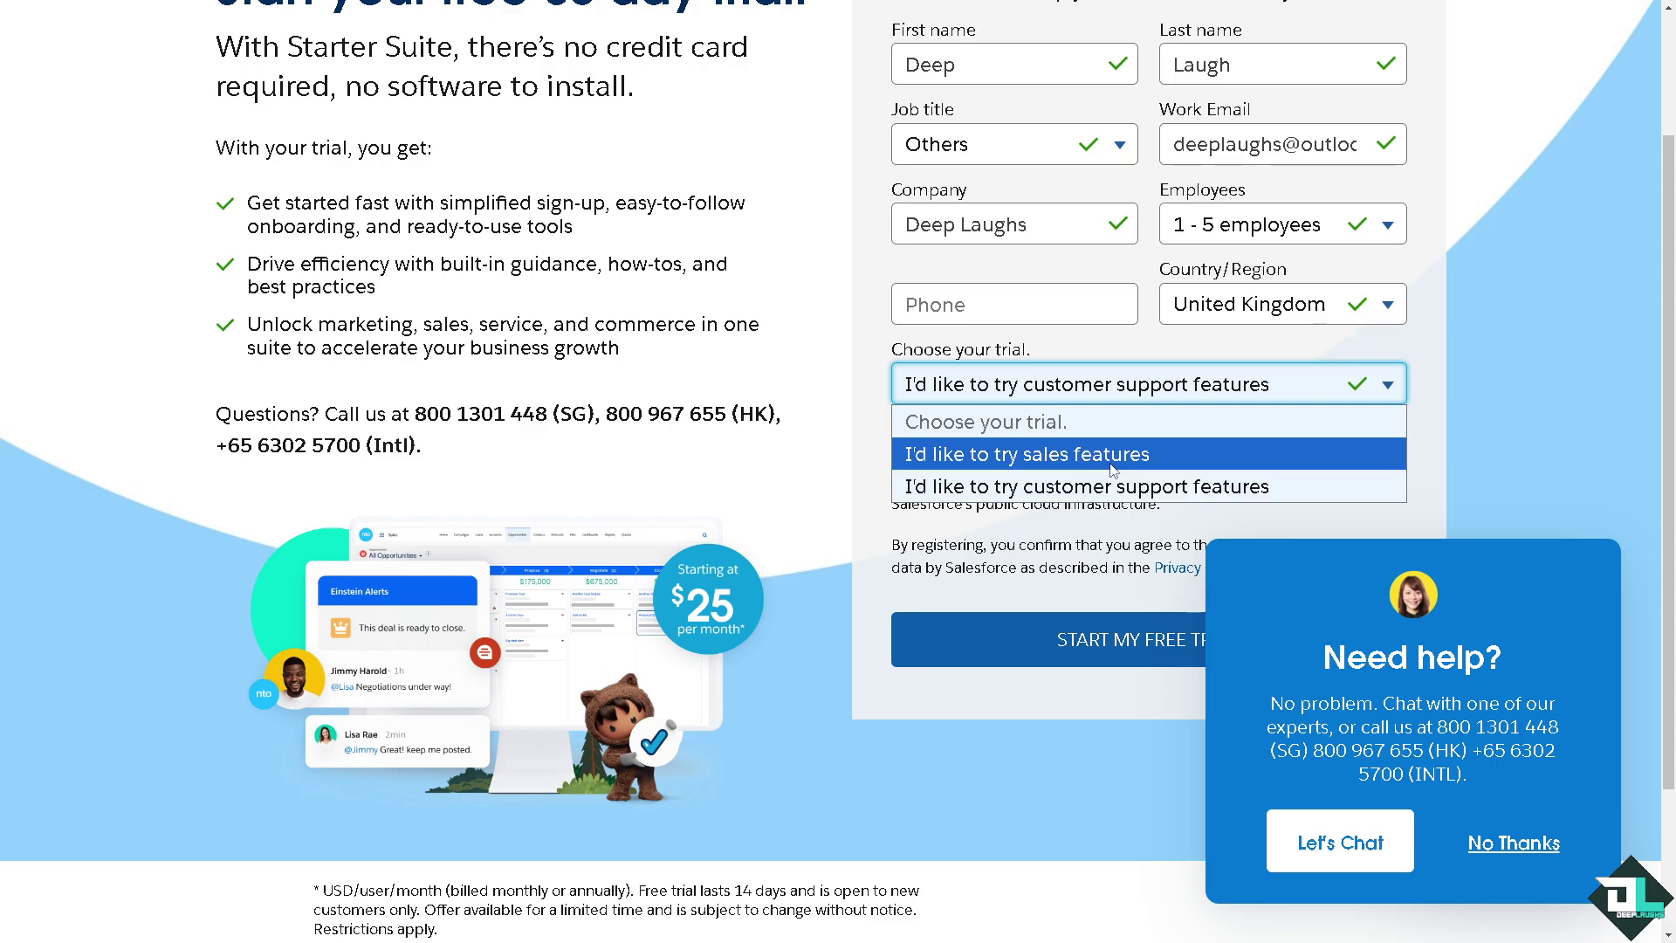
{"action": "left_click", "coordinate": [1114, 460]}
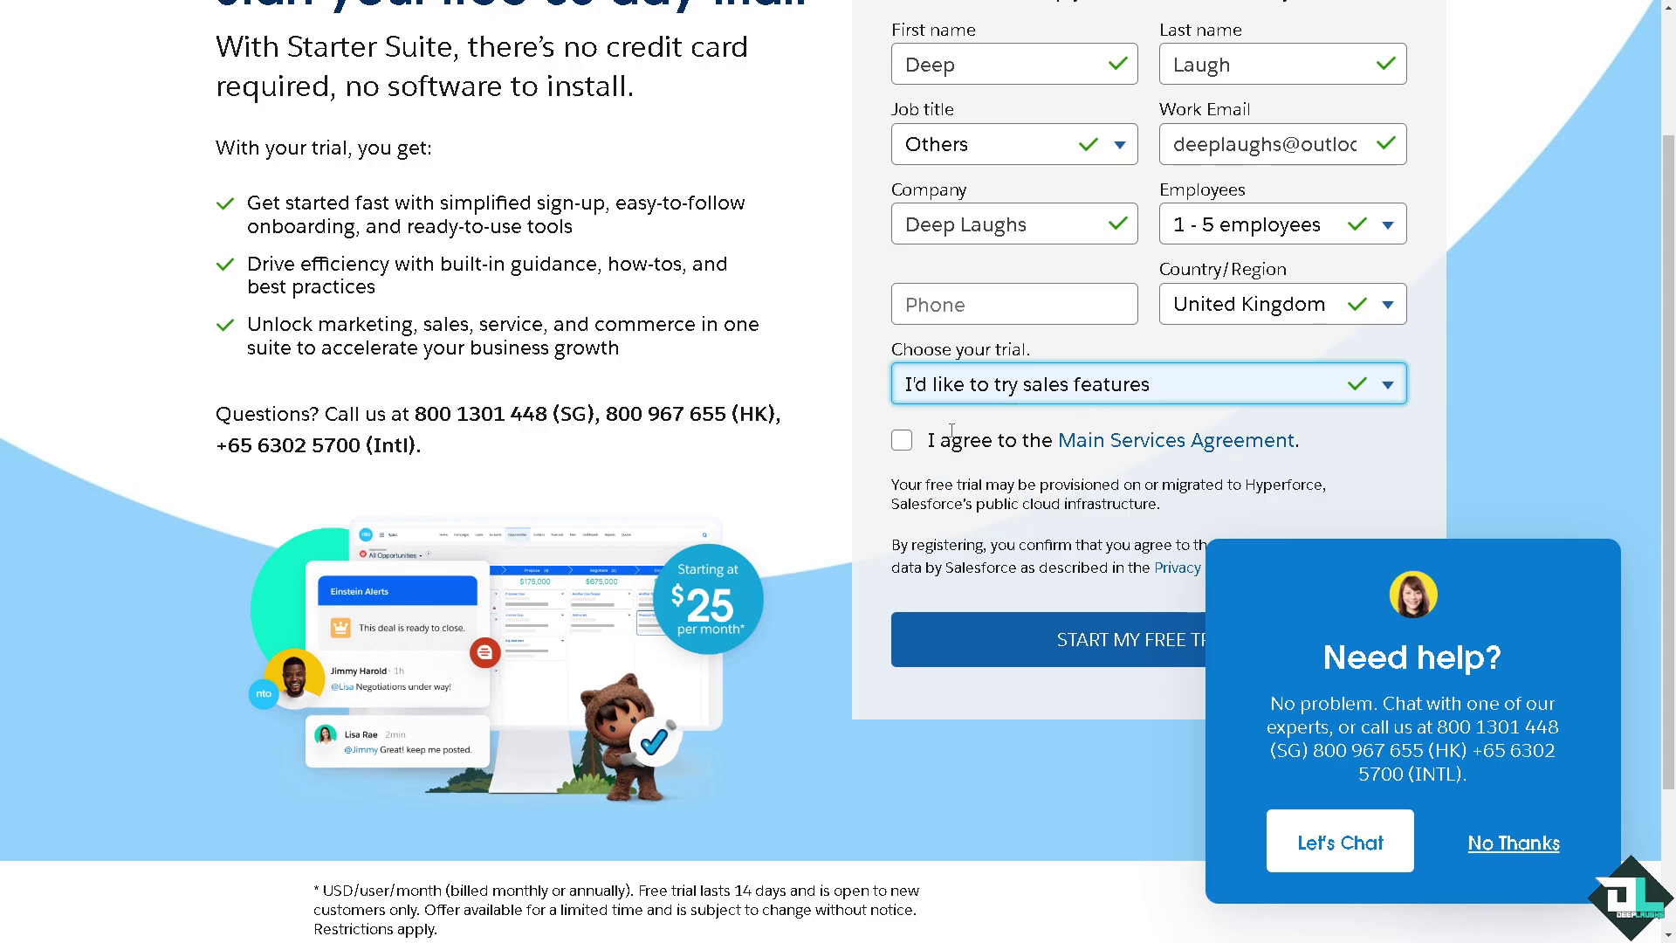
Accept the Main Services Agreement and submit the trial sign-up form
{"action": "left_click", "coordinate": [902, 441]}
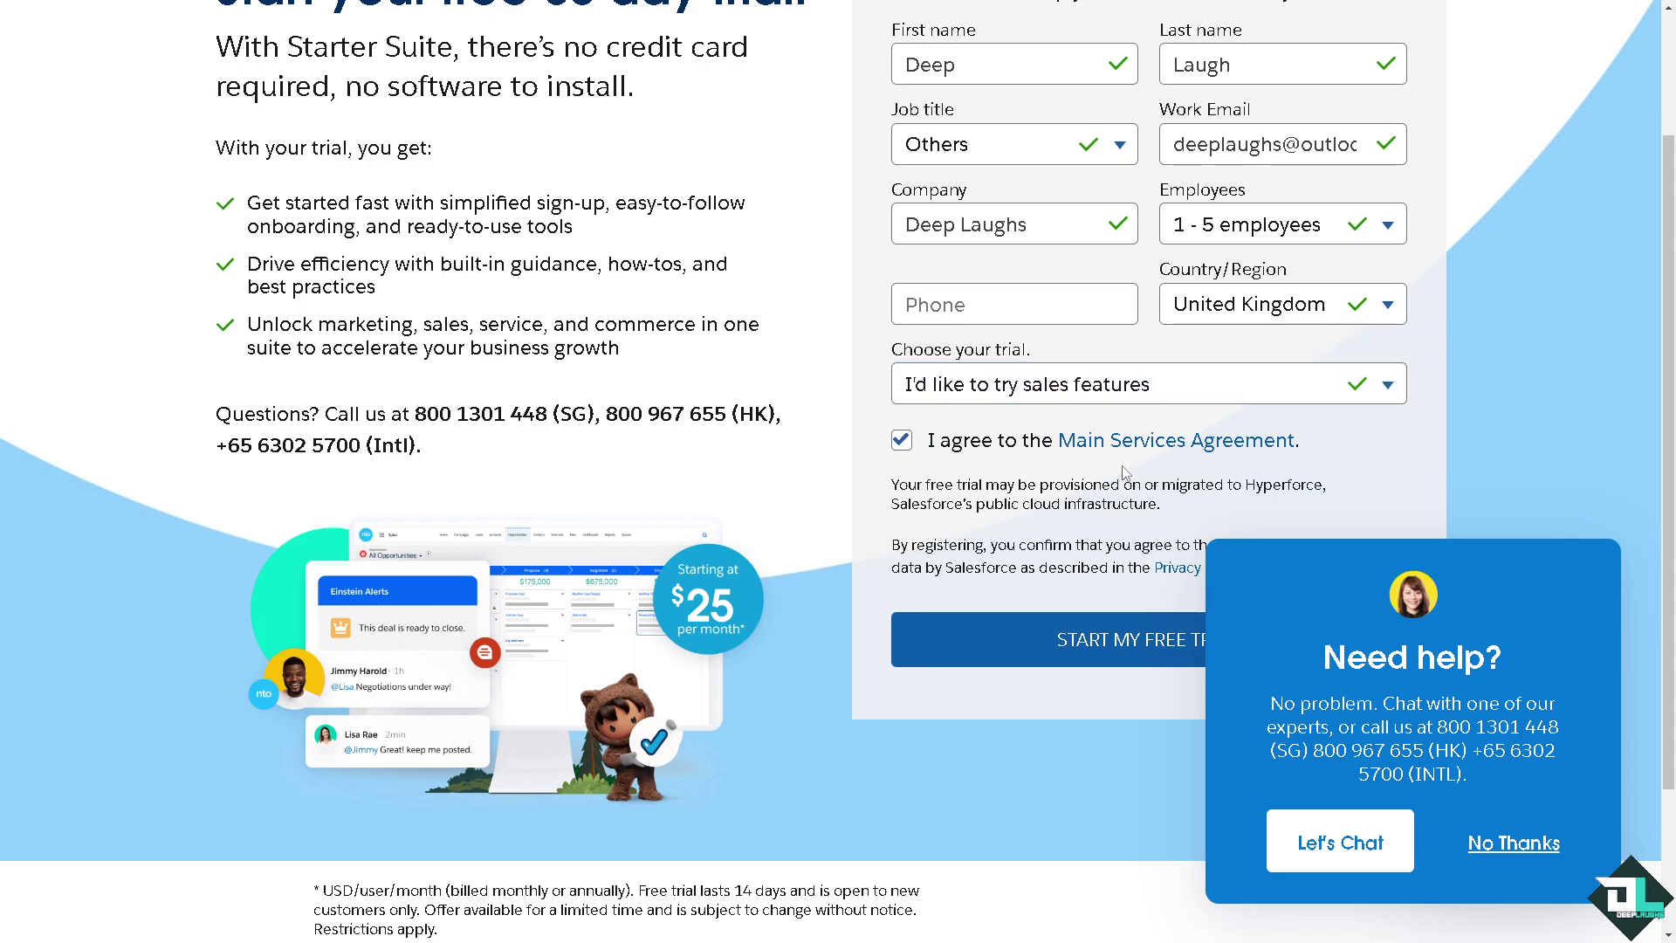
{"action": "scroll", "coordinate": [1127, 472], "scroll_direction": "down", "scroll_amount": 2}
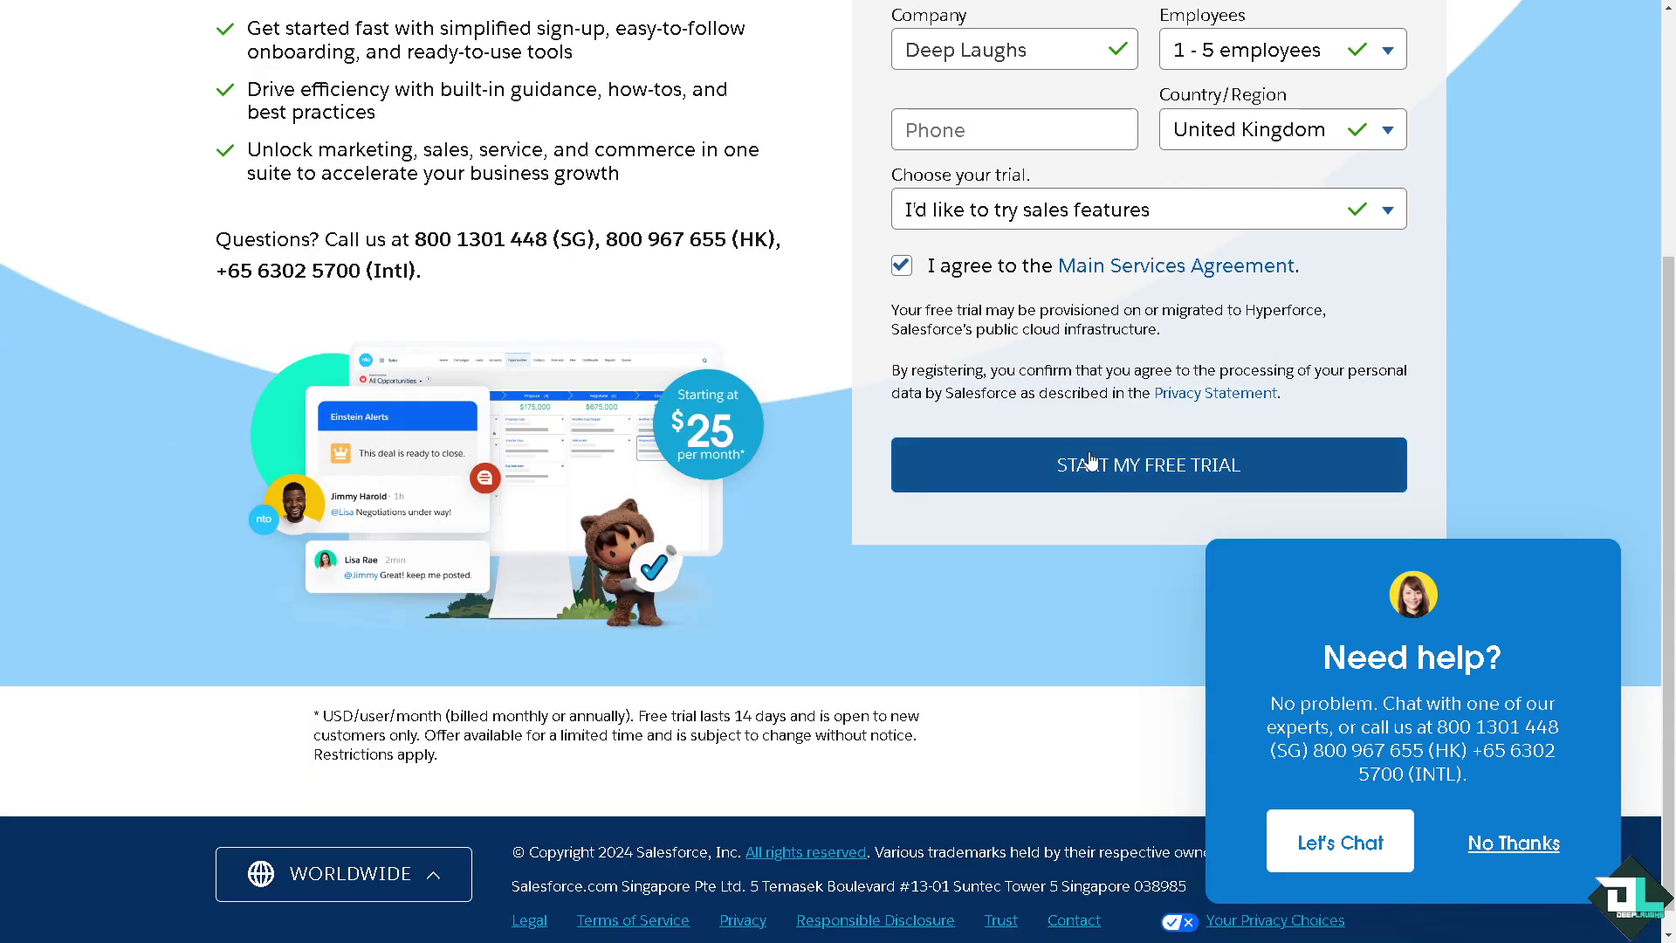
{"action": "left_click_drag", "start_coordinate": [891, 310], "coordinate": [1336, 394]}
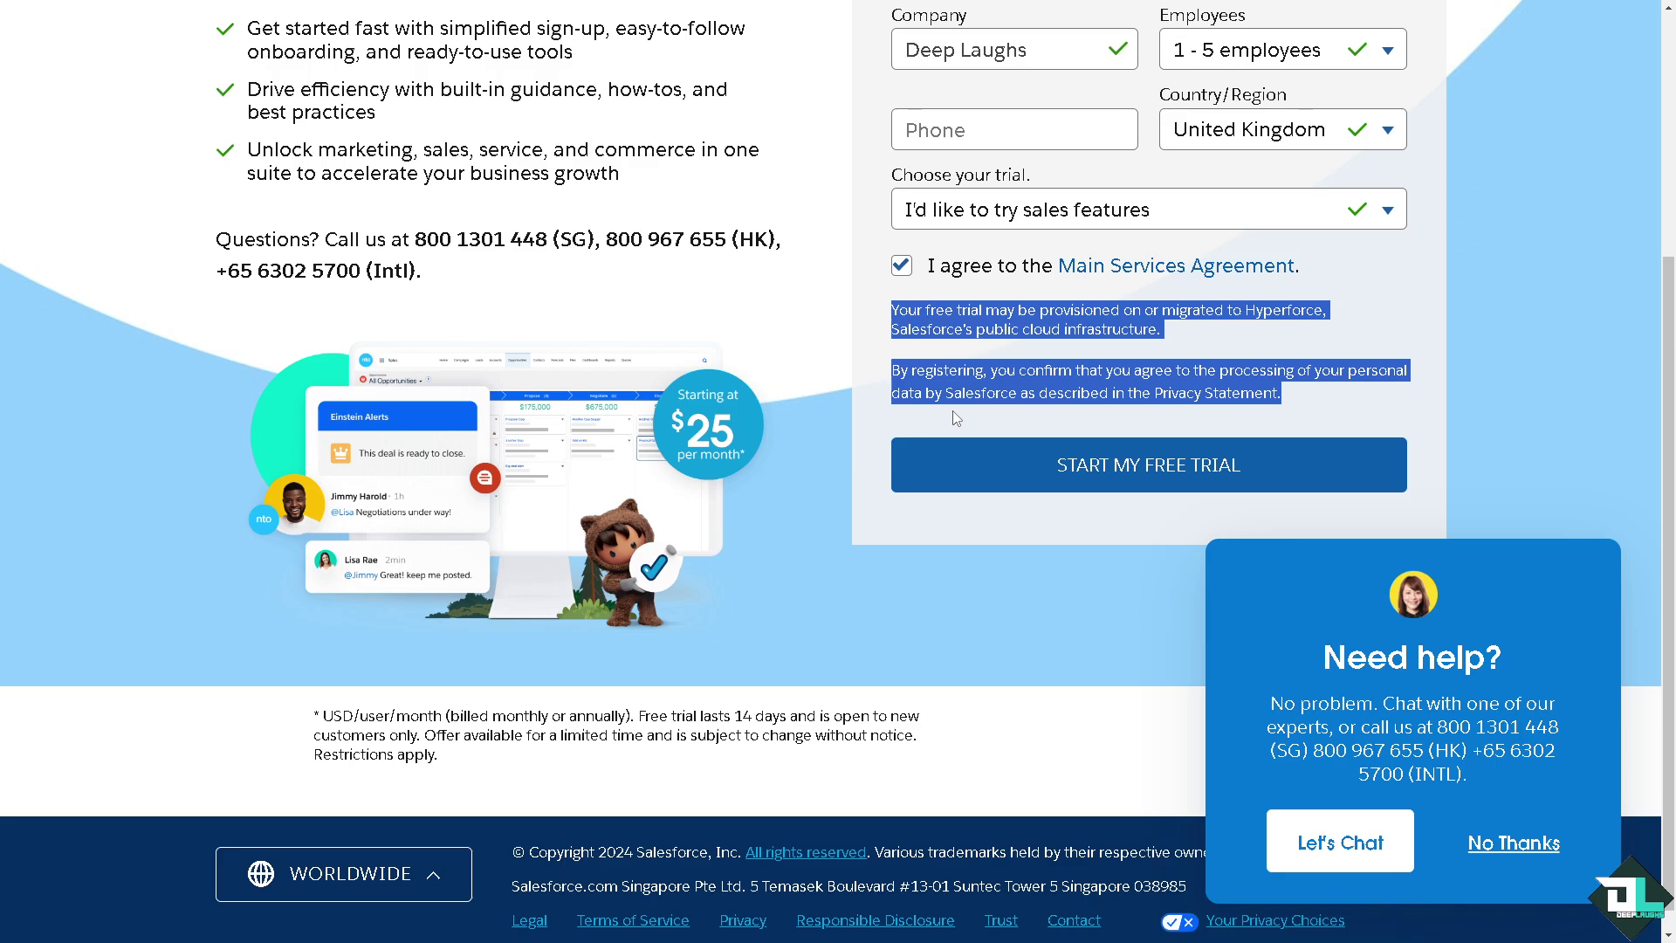
{"action": "left_click", "coordinate": [1082, 469]}
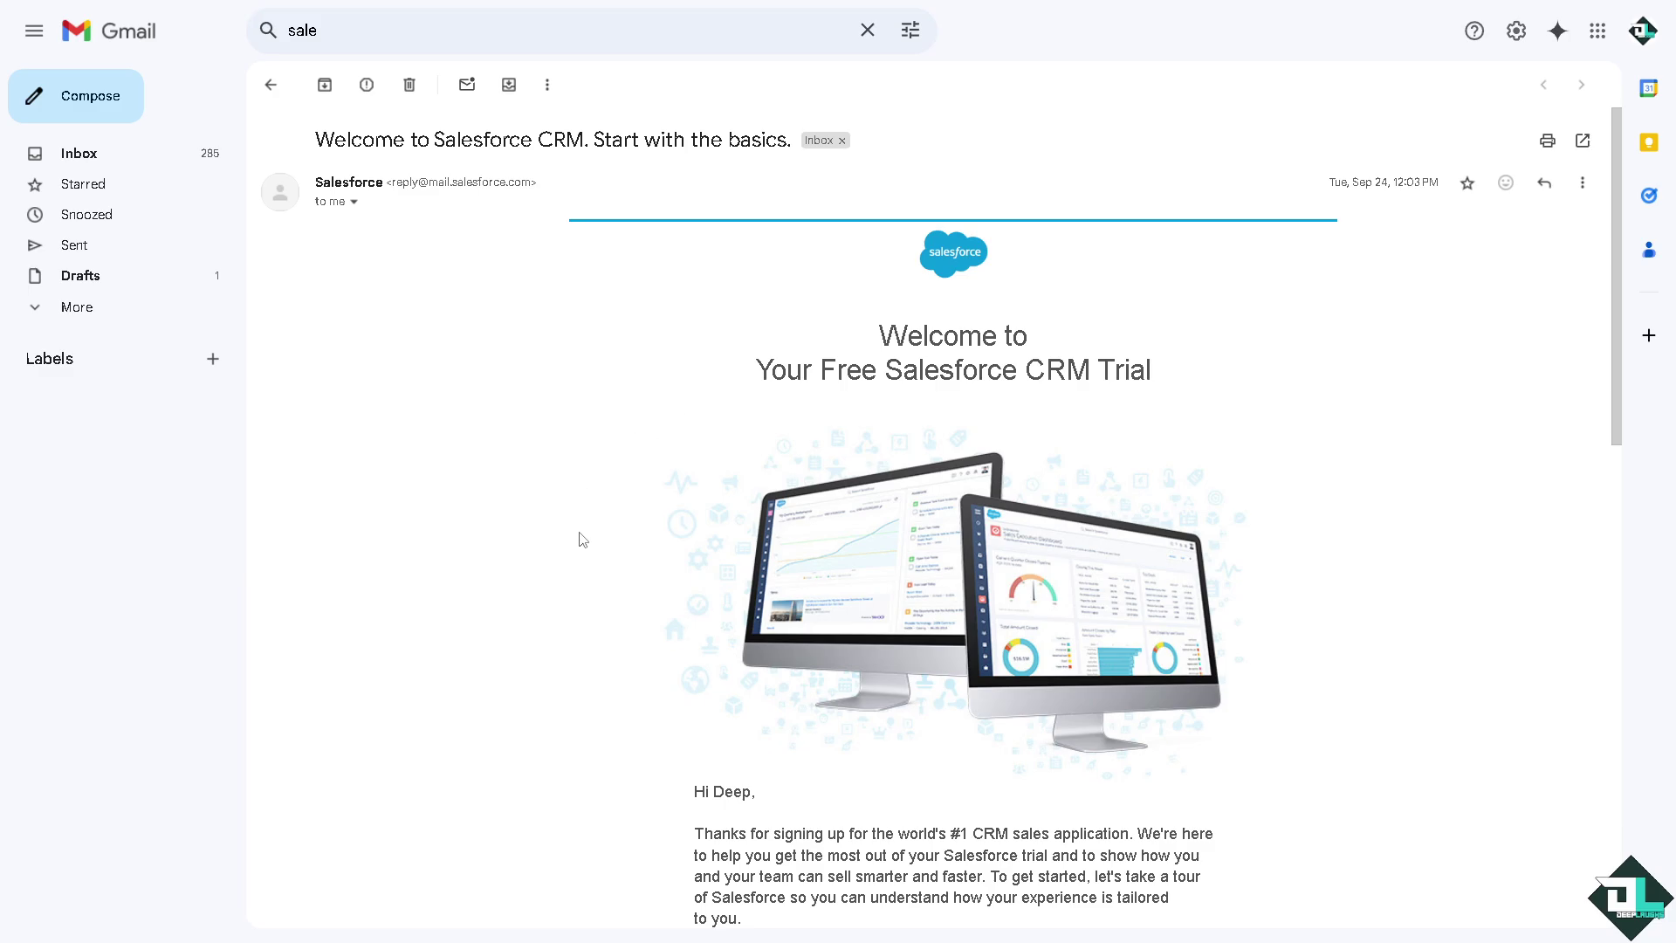
Scroll the 'Welcome to Salesforce CRM' email and follow its Log in link
{"action": "scroll", "coordinate": [583, 541], "scroll_direction": "down", "scroll_amount": 4}
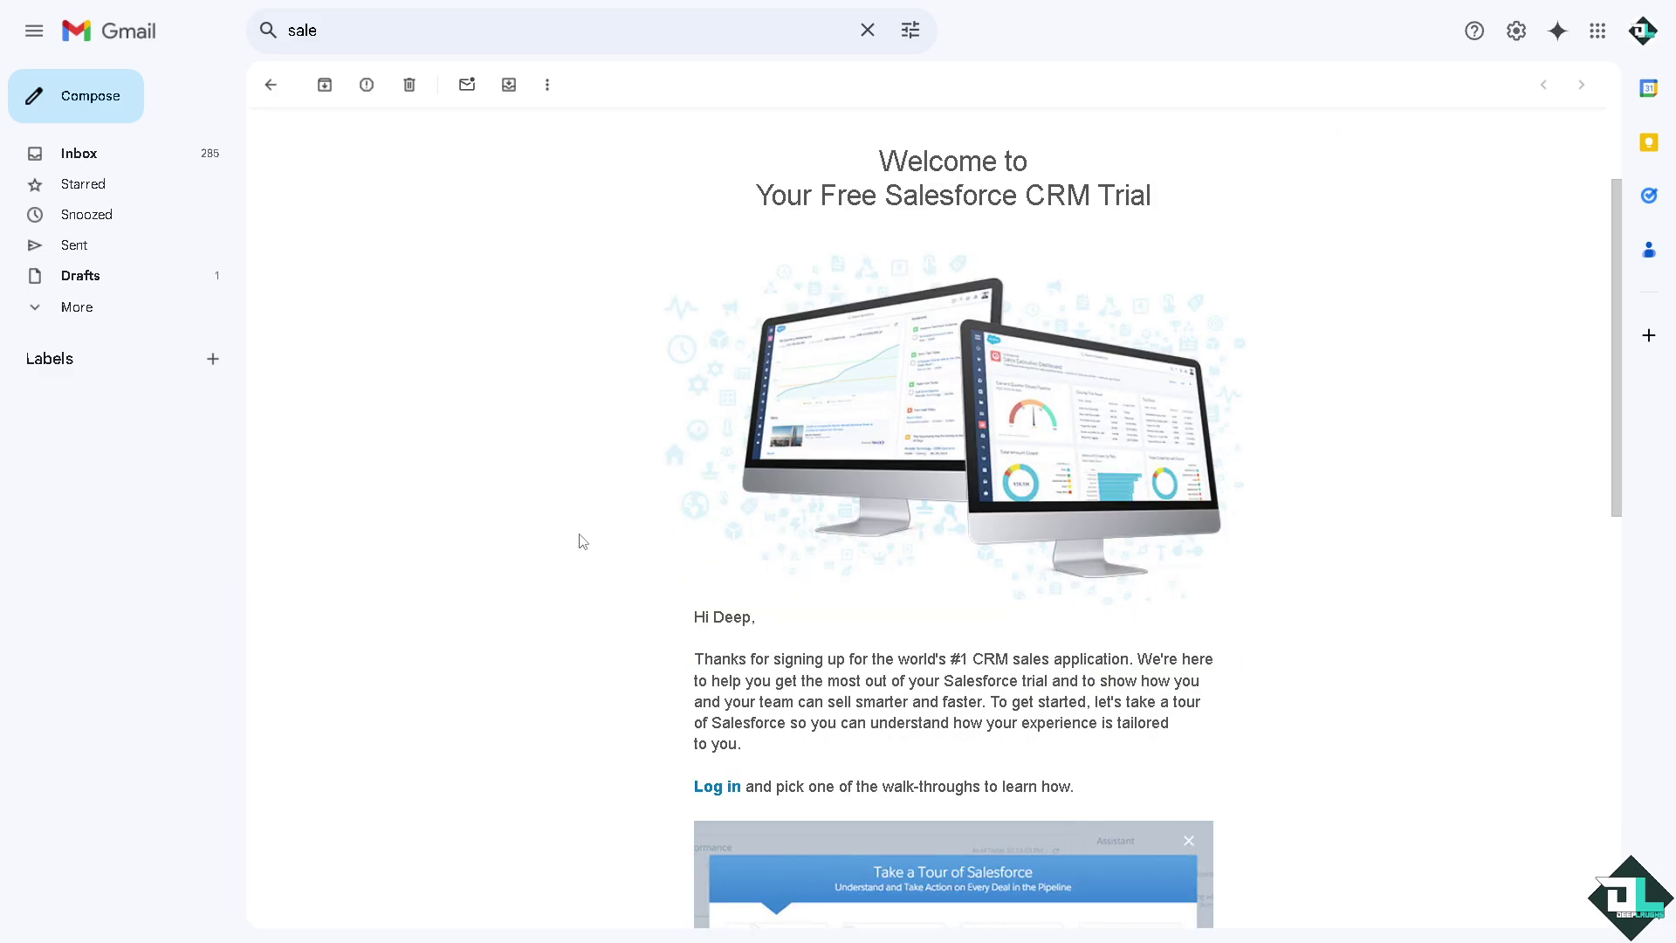
{"action": "left_click_drag", "start_coordinate": [783, 487], "coordinate": [943, 508]}
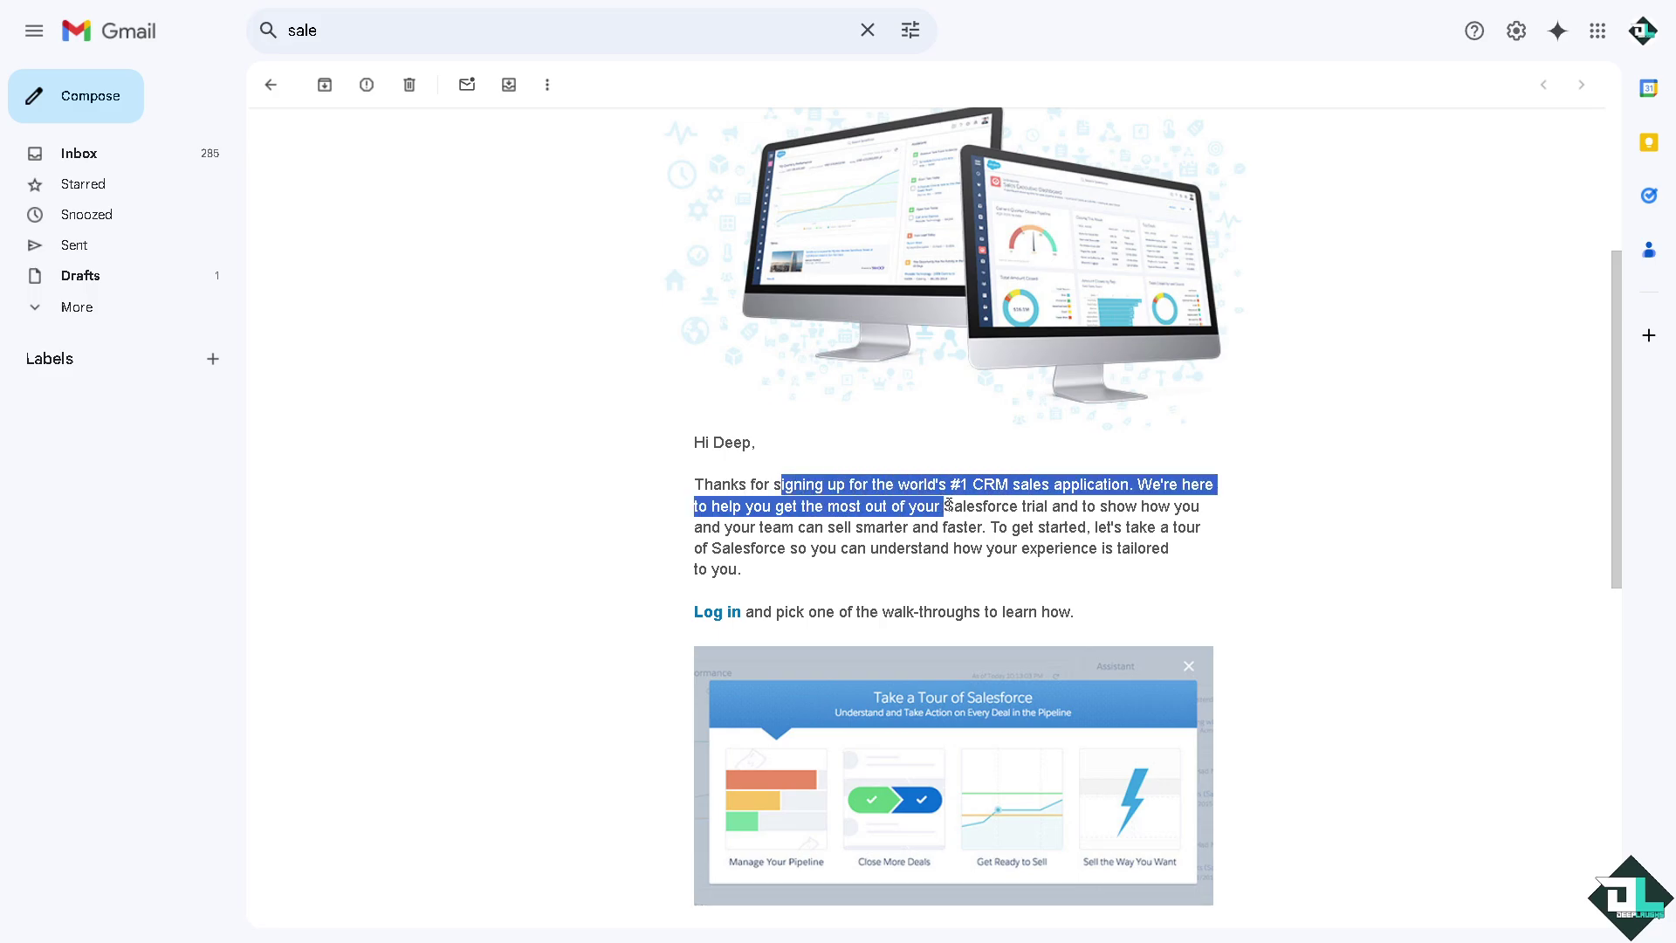
{"action": "scroll", "coordinate": [947, 507], "scroll_direction": "down", "scroll_amount": 1}
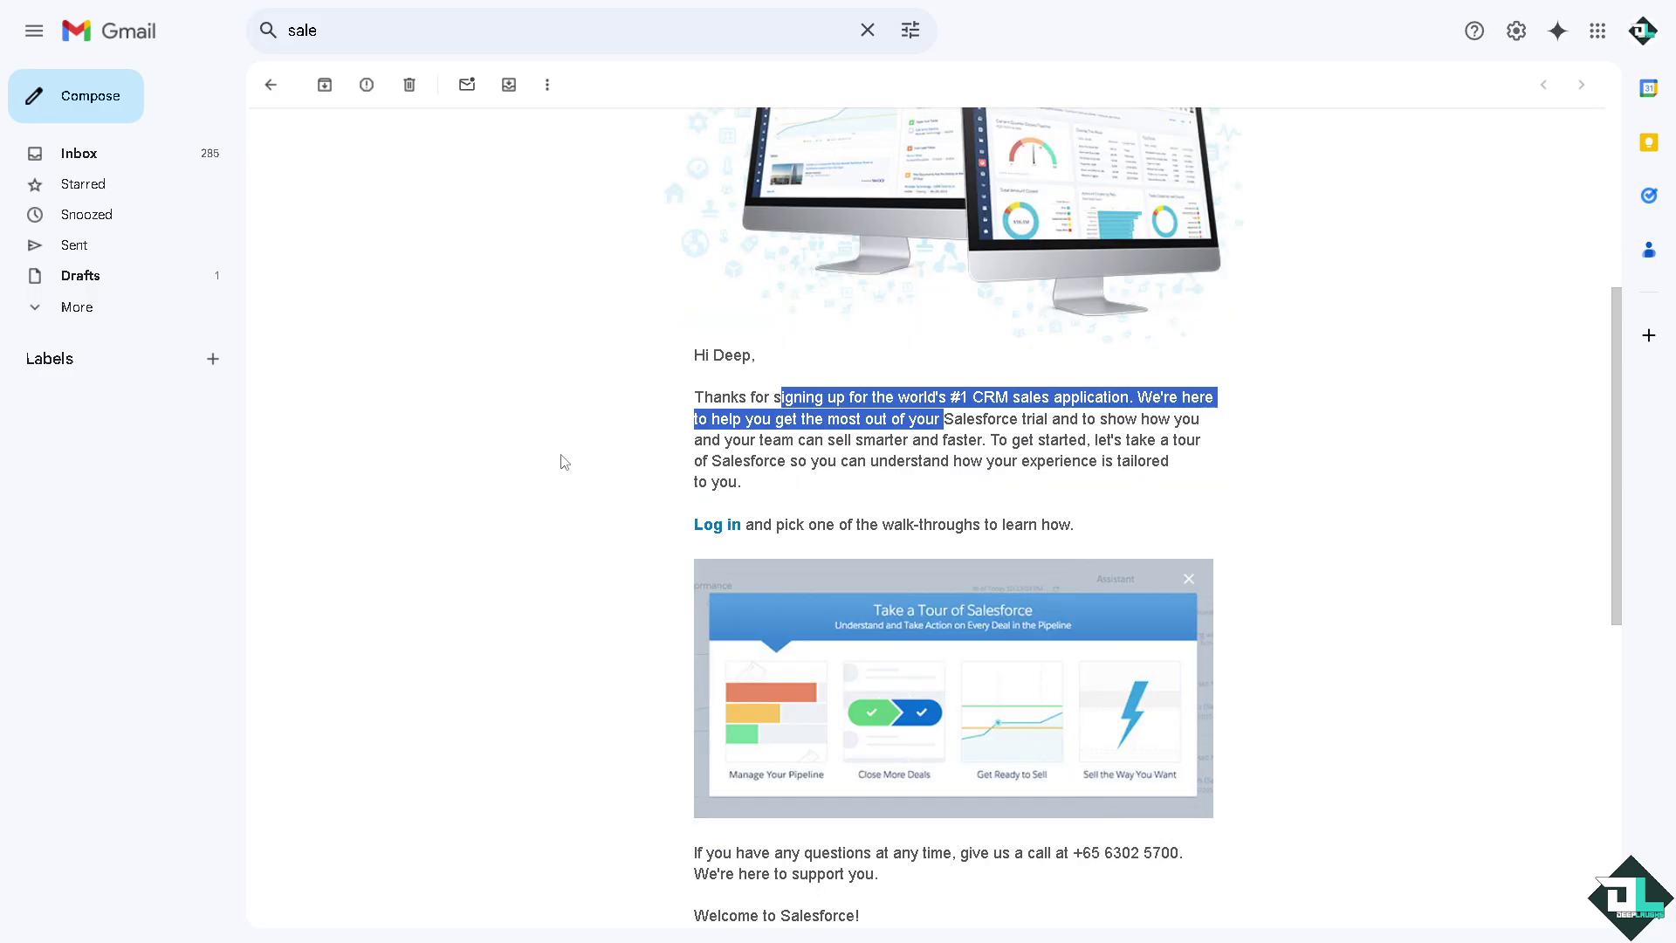
{"action": "left_click", "coordinate": [721, 526]}
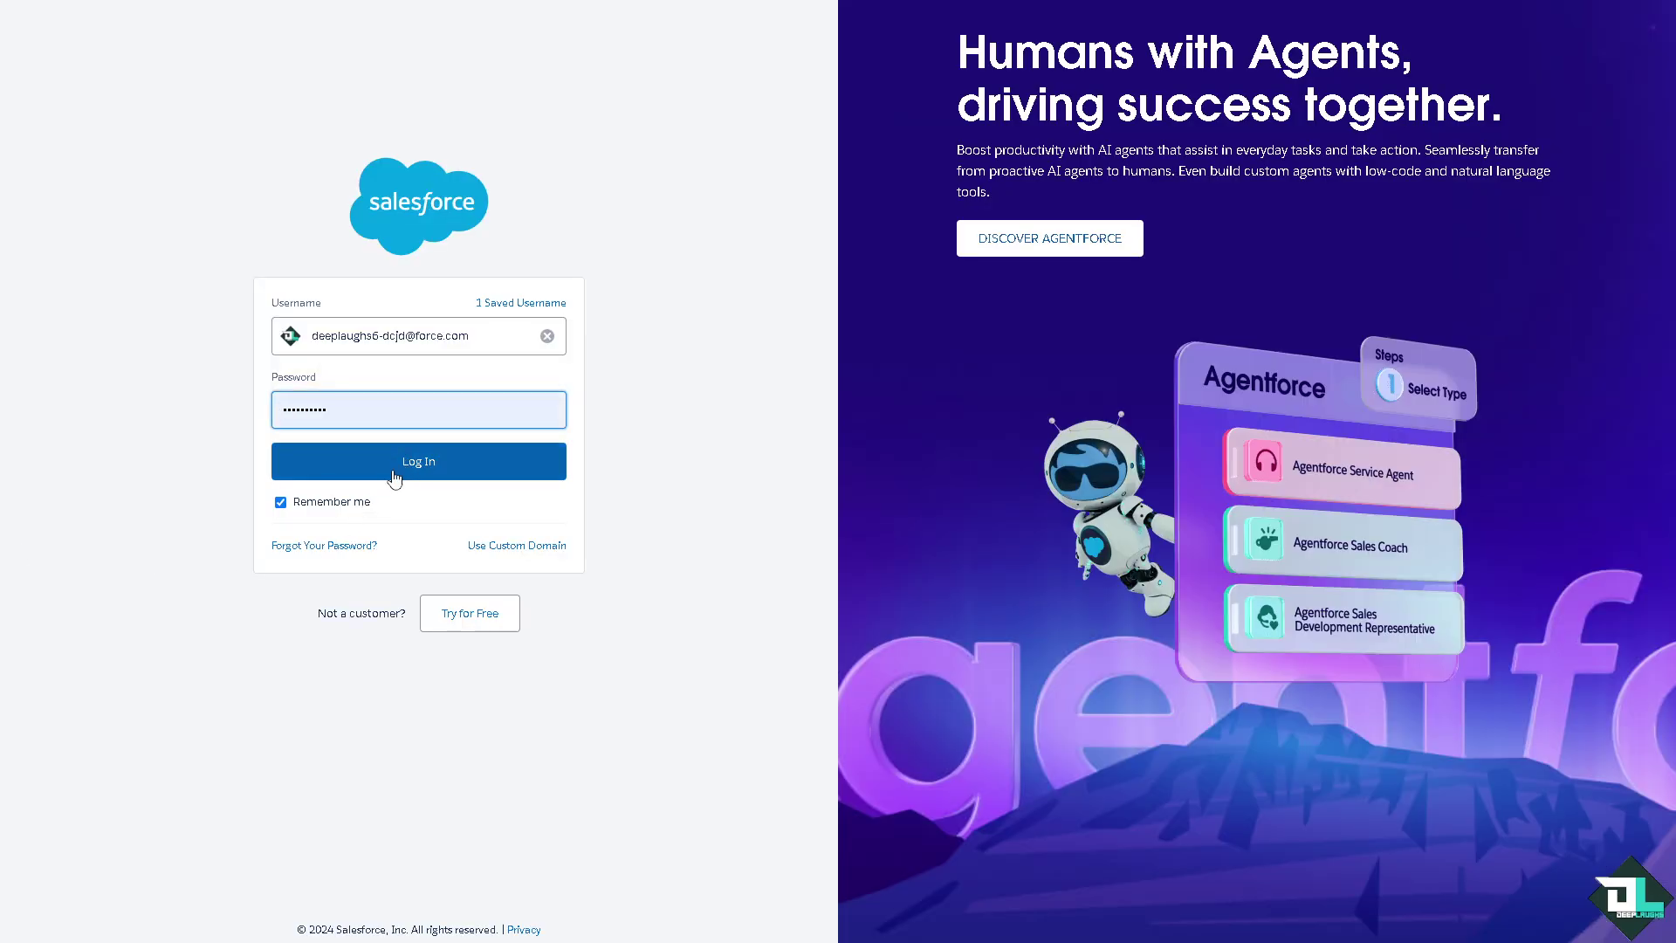
Log in to the Salesforce trial with the prefilled username and password
{"action": "left_click", "coordinate": [395, 477]}
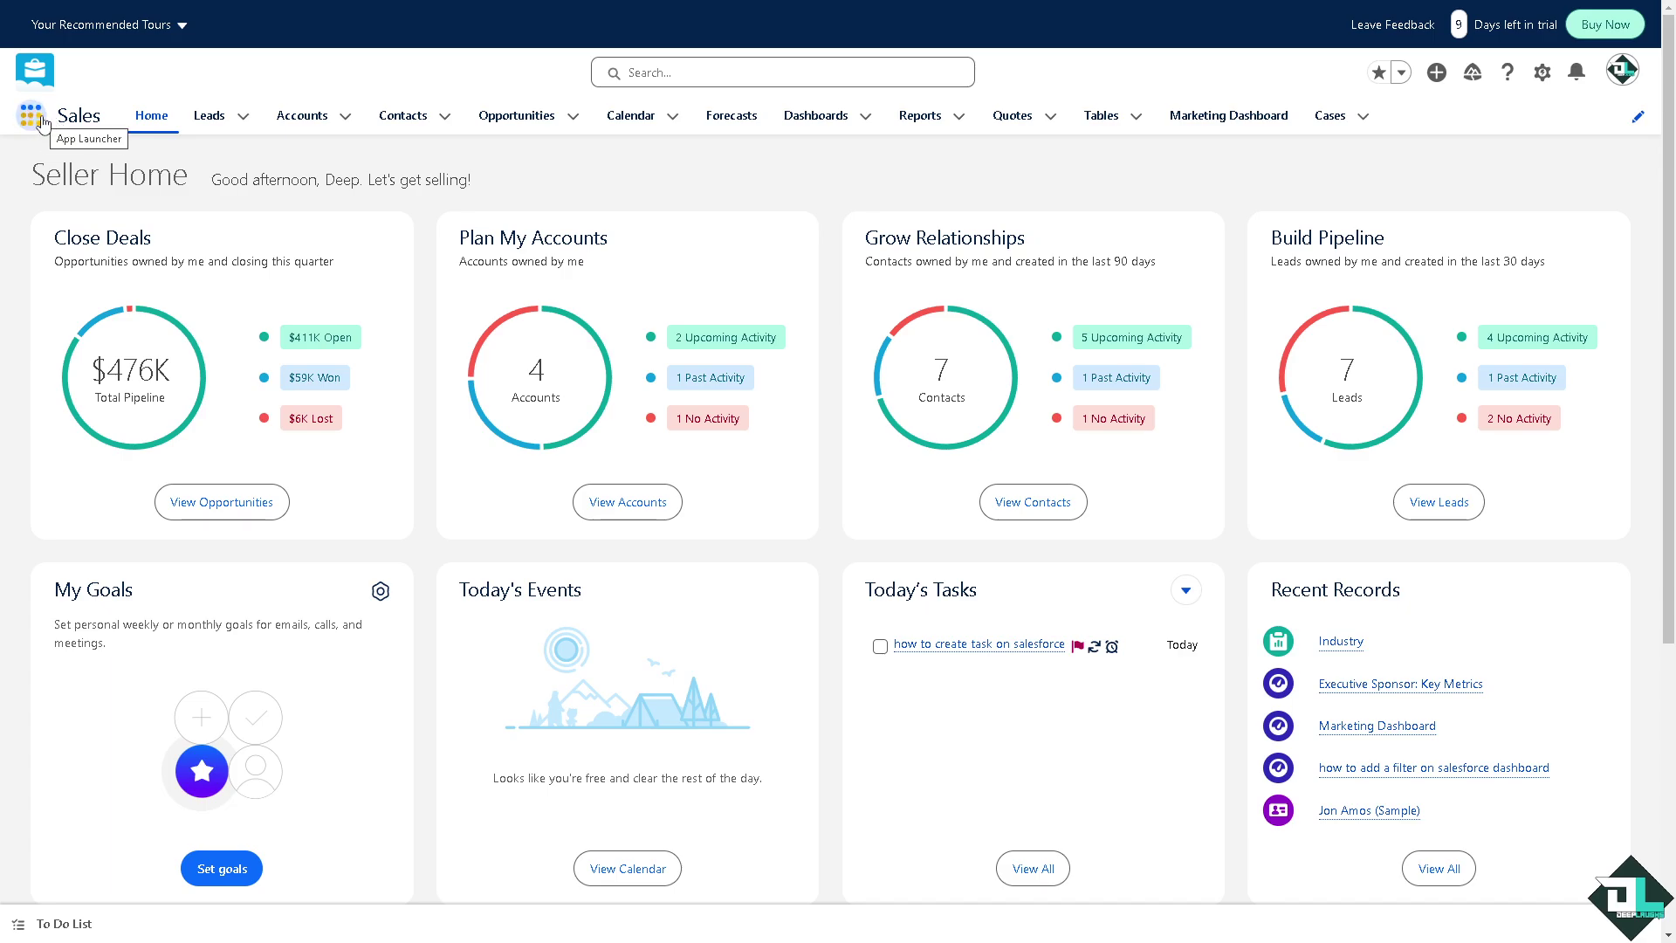
From the App Launcher's full app list, choose Visit AppExchange
{"action": "left_click", "coordinate": [42, 122]}
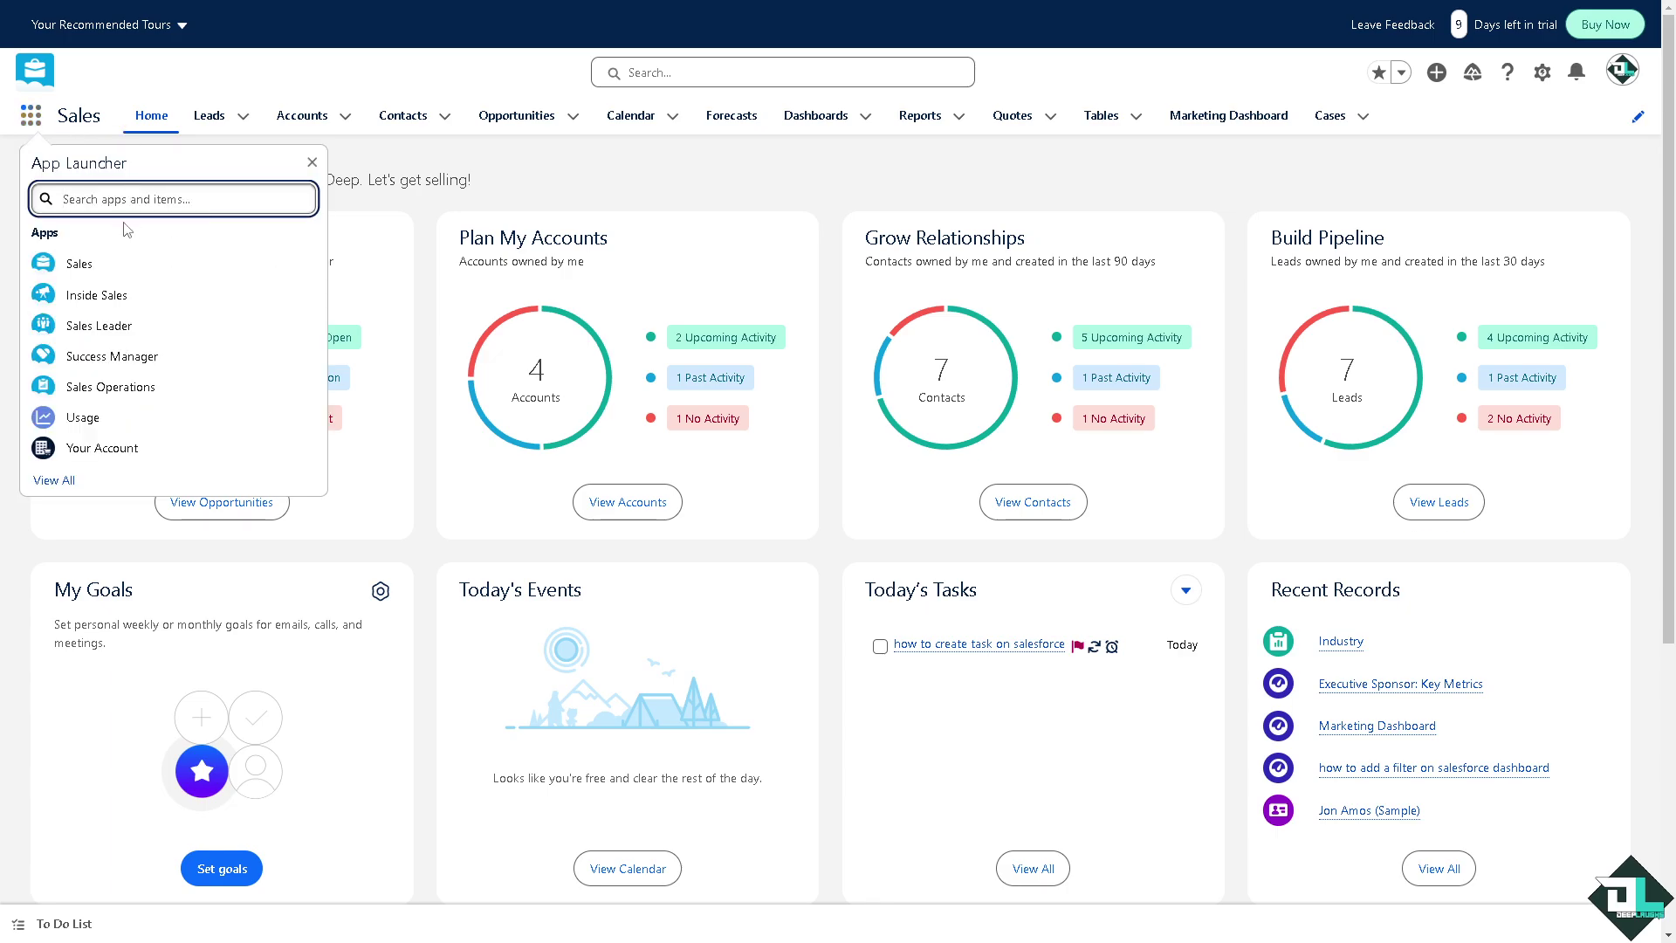
{"action": "left_click", "coordinate": [54, 480]}
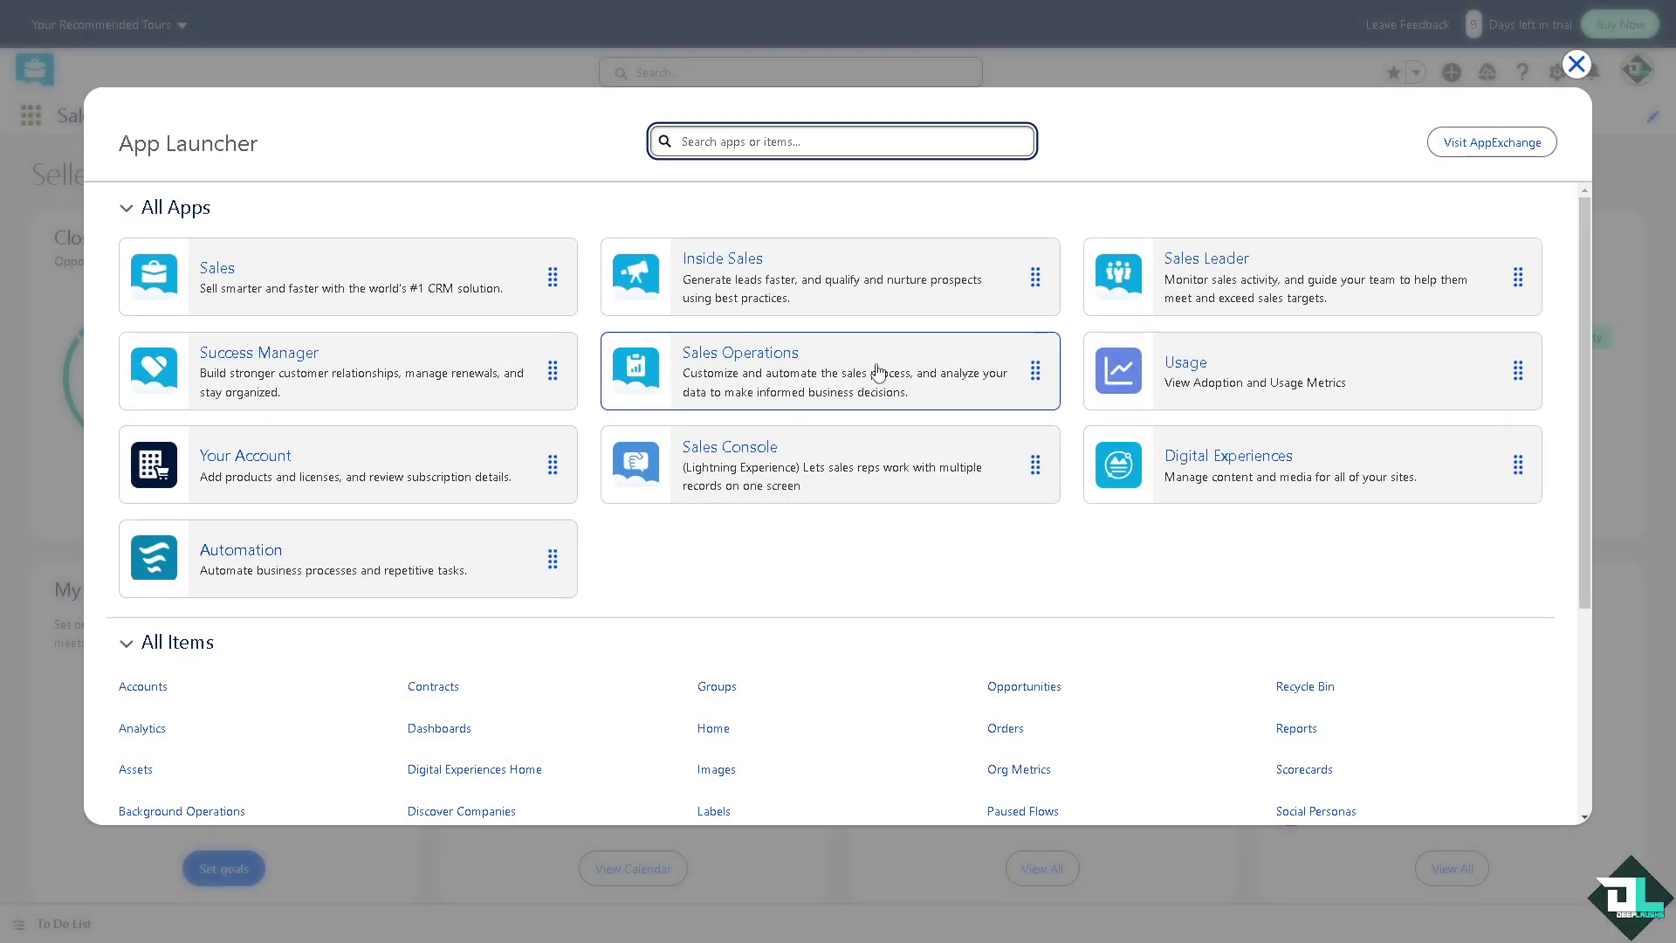
{"action": "left_click", "coordinate": [1474, 156]}
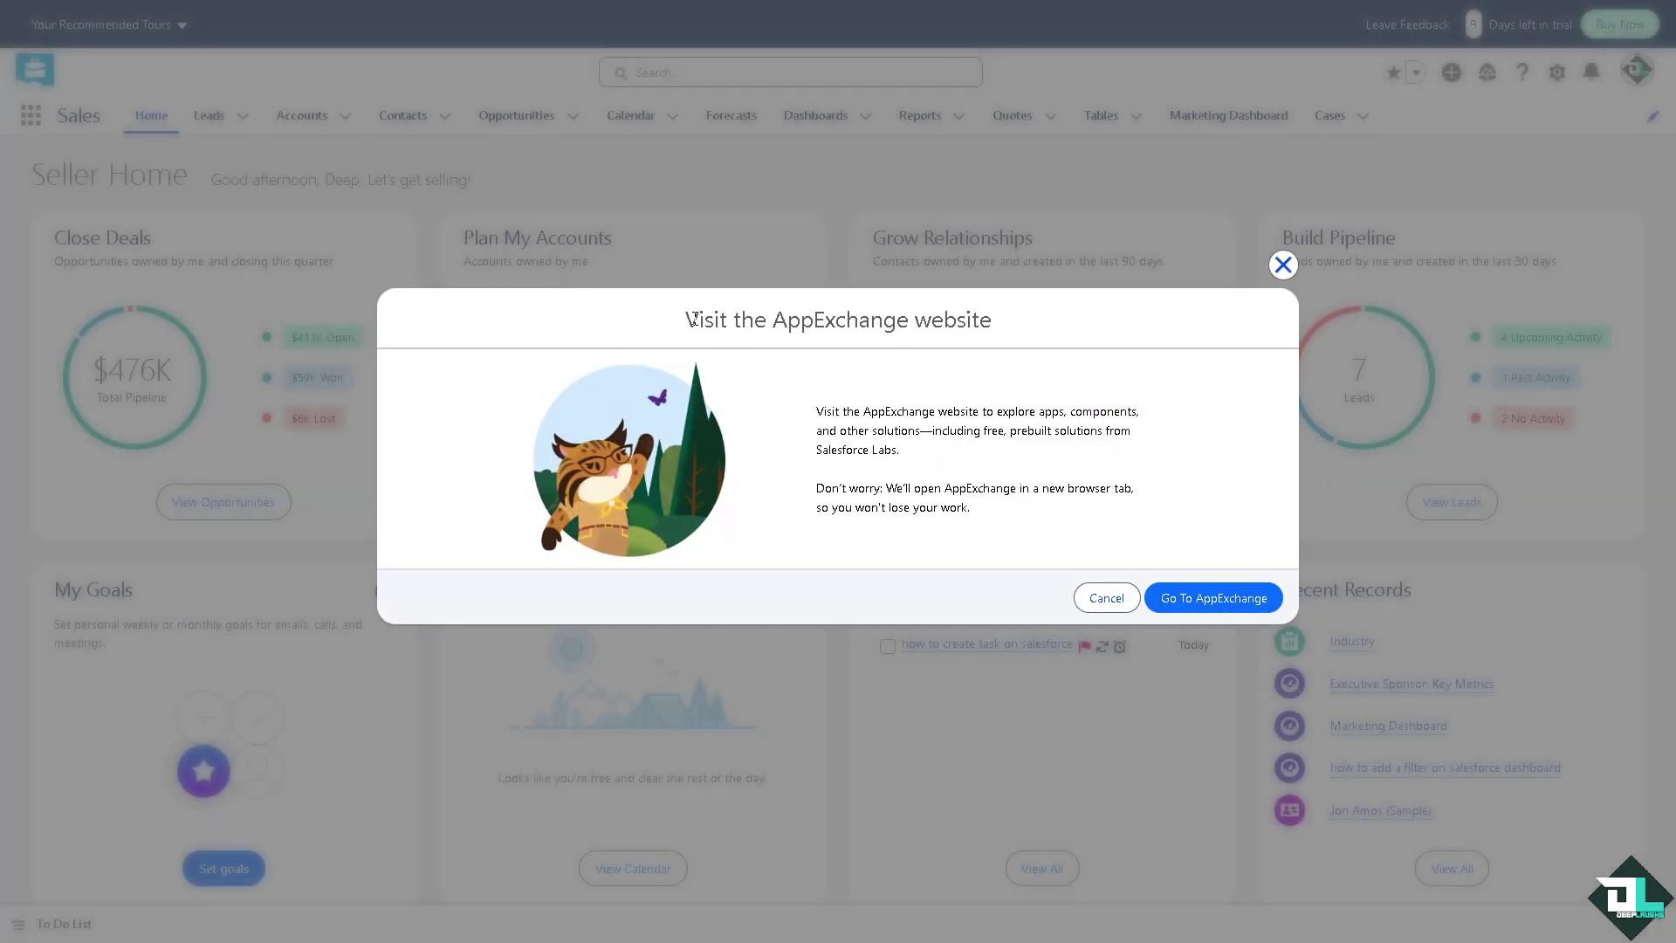
{"action": "left_click_drag", "start_coordinate": [694, 320], "coordinate": [946, 320]}
{"action": "left_click", "coordinate": [1203, 497]}
Continue to AppExchange and scroll through Sponsored Solutions and trending apps
{"action": "left_click", "coordinate": [1214, 597]}
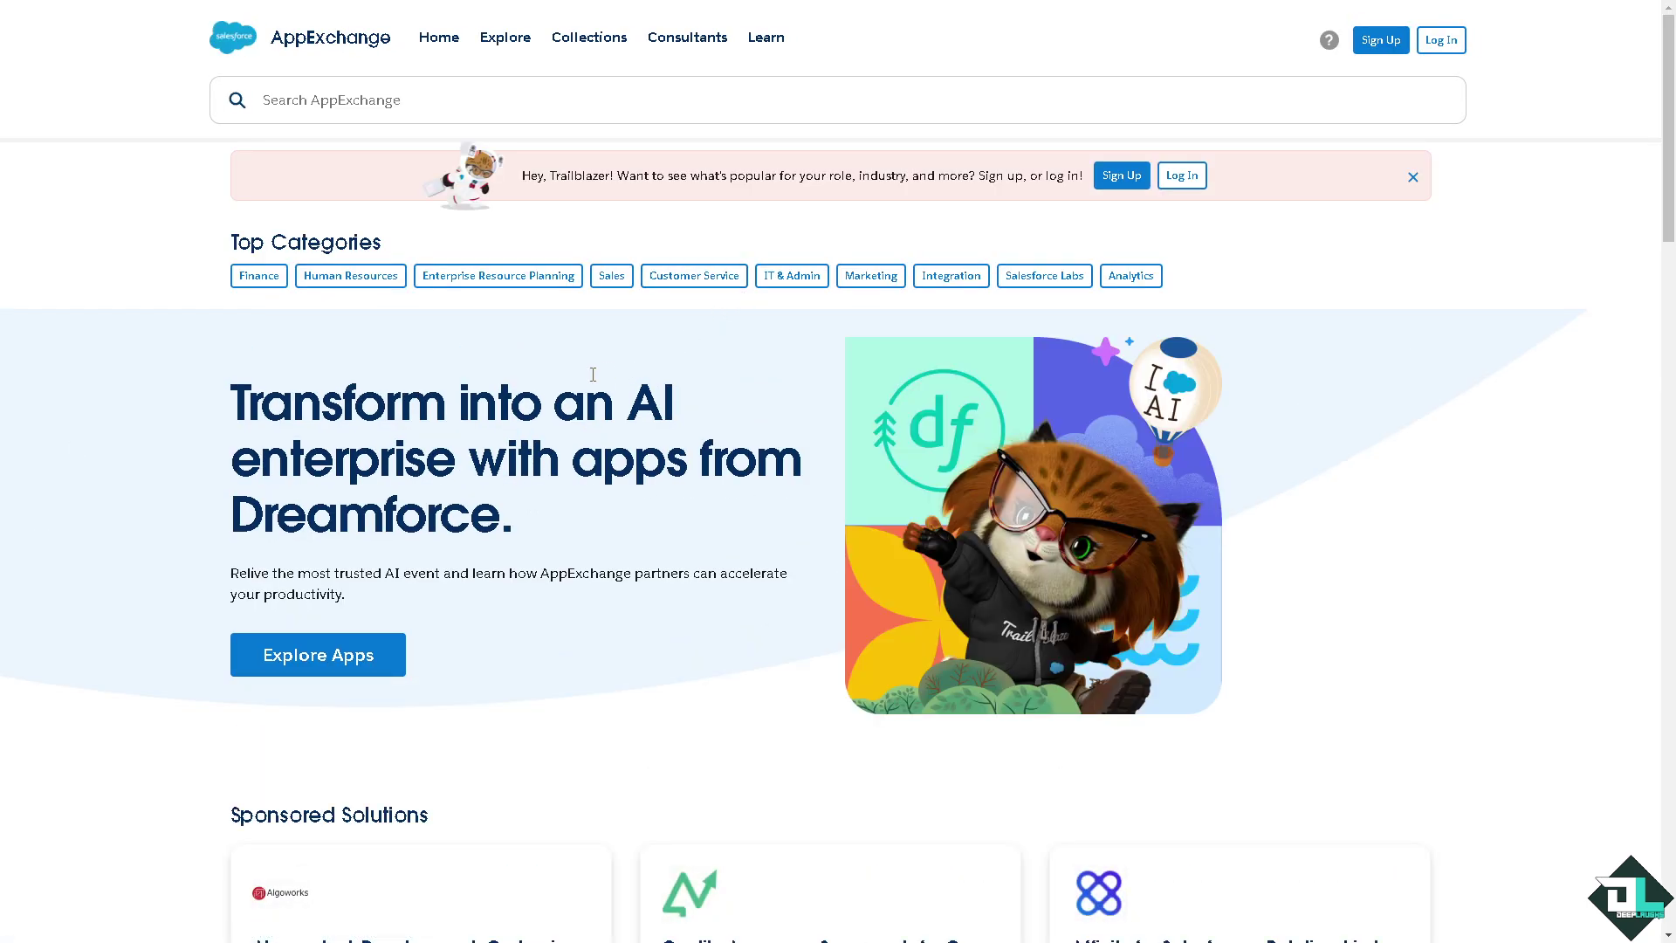
{"action": "scroll", "coordinate": [363, 500], "scroll_direction": "down", "scroll_amount": 2}
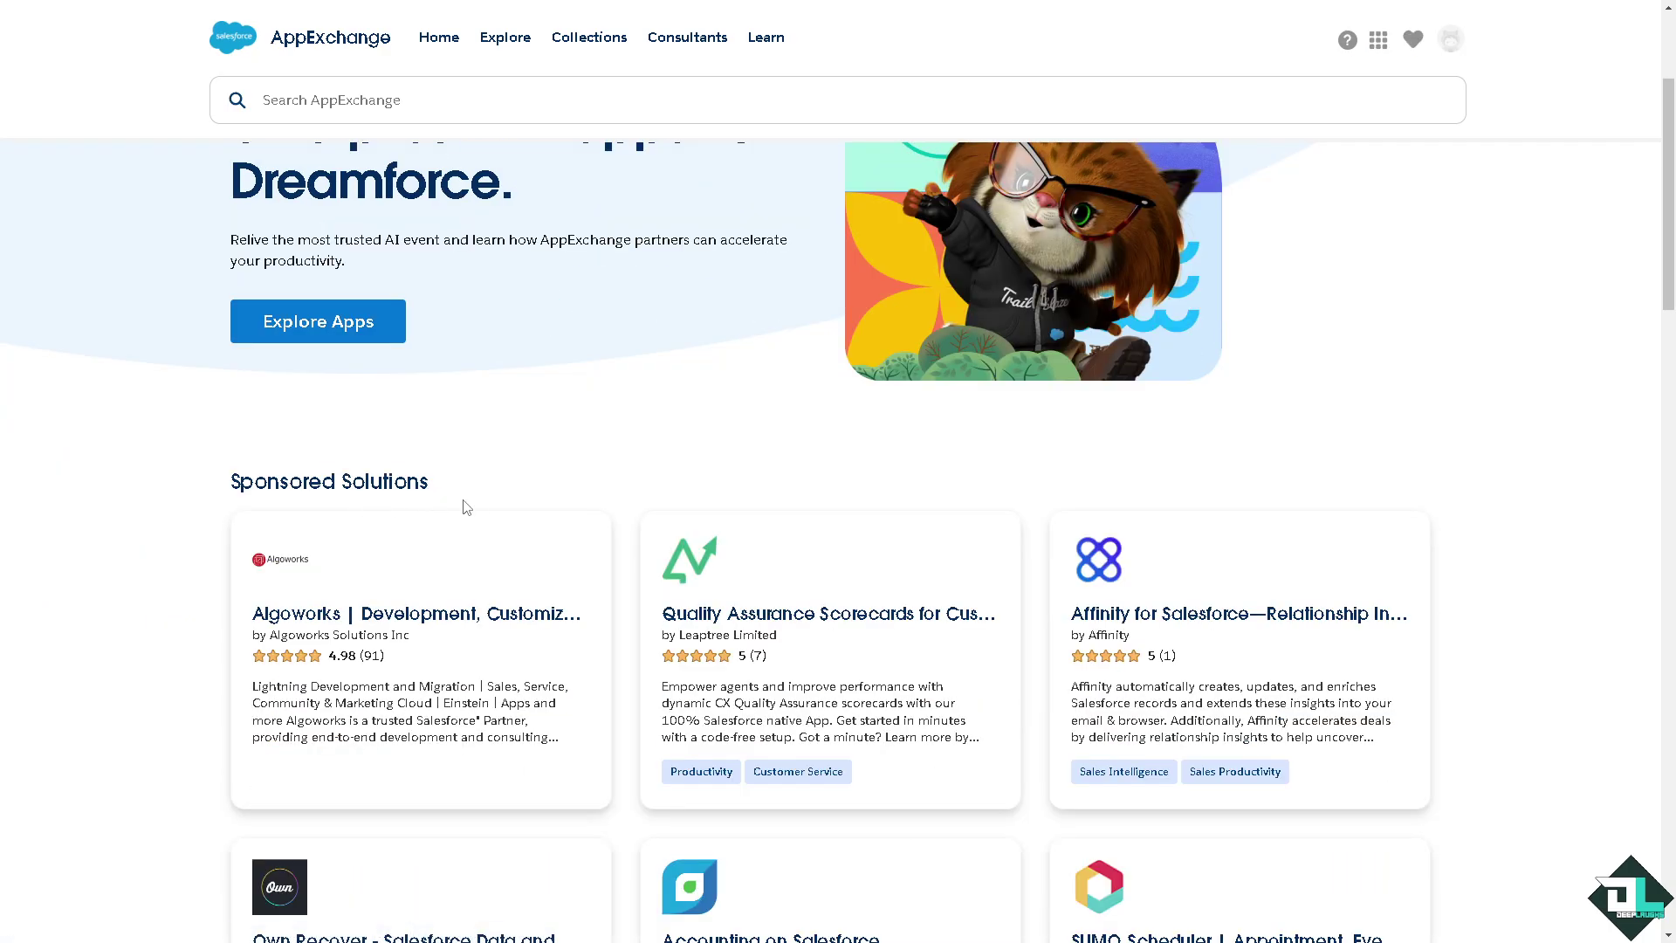
{"action": "scroll", "coordinate": [472, 509], "scroll_direction": "down", "scroll_amount": 20}
{"action": "scroll", "coordinate": [480, 489], "scroll_direction": "up", "scroll_amount": 8}
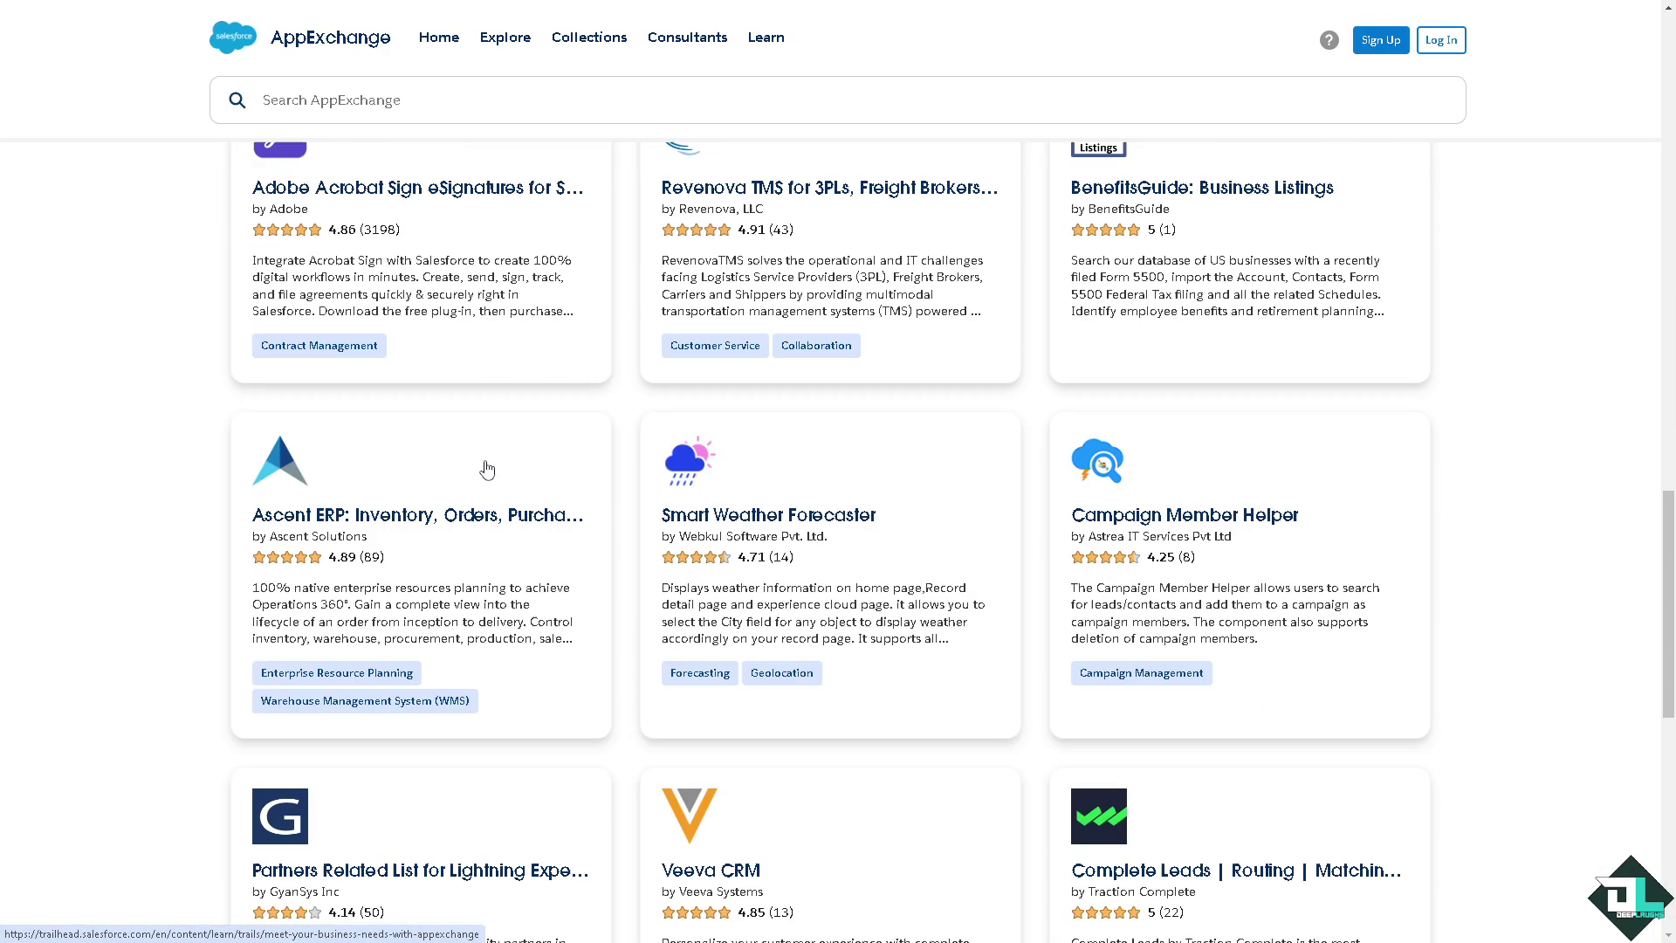
{"action": "scroll", "coordinate": [487, 471], "scroll_direction": "up", "scroll_amount": 15}
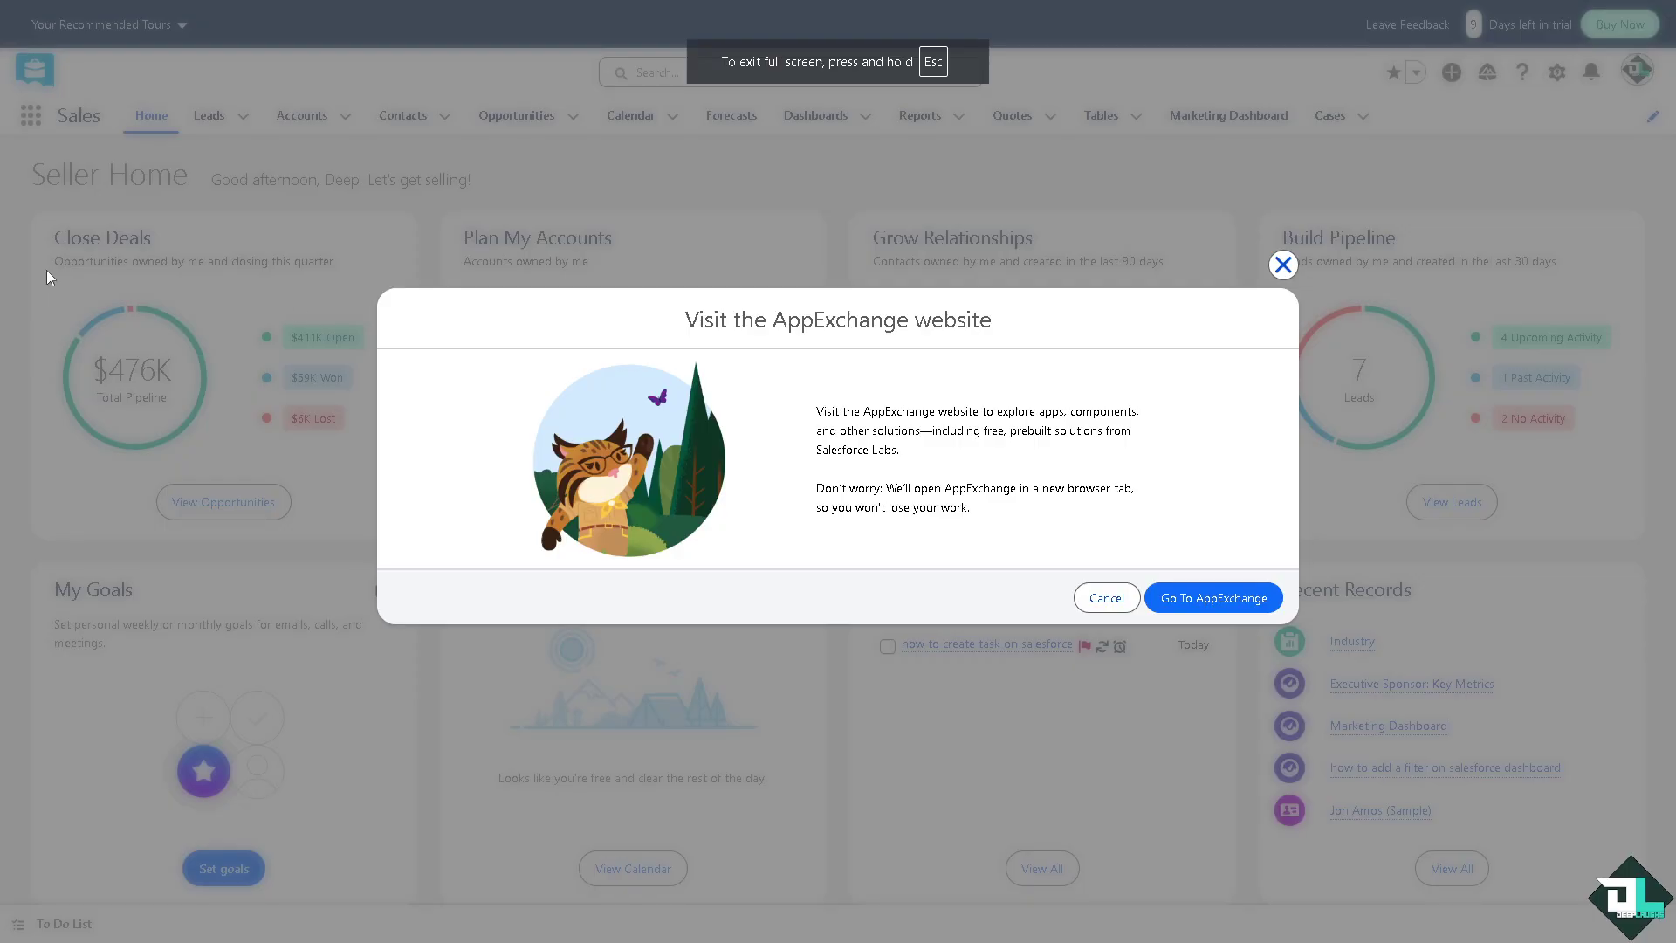
Close the AppExchange prompt and go to Setup from the gear menu
{"action": "left_click", "coordinate": [1280, 262]}
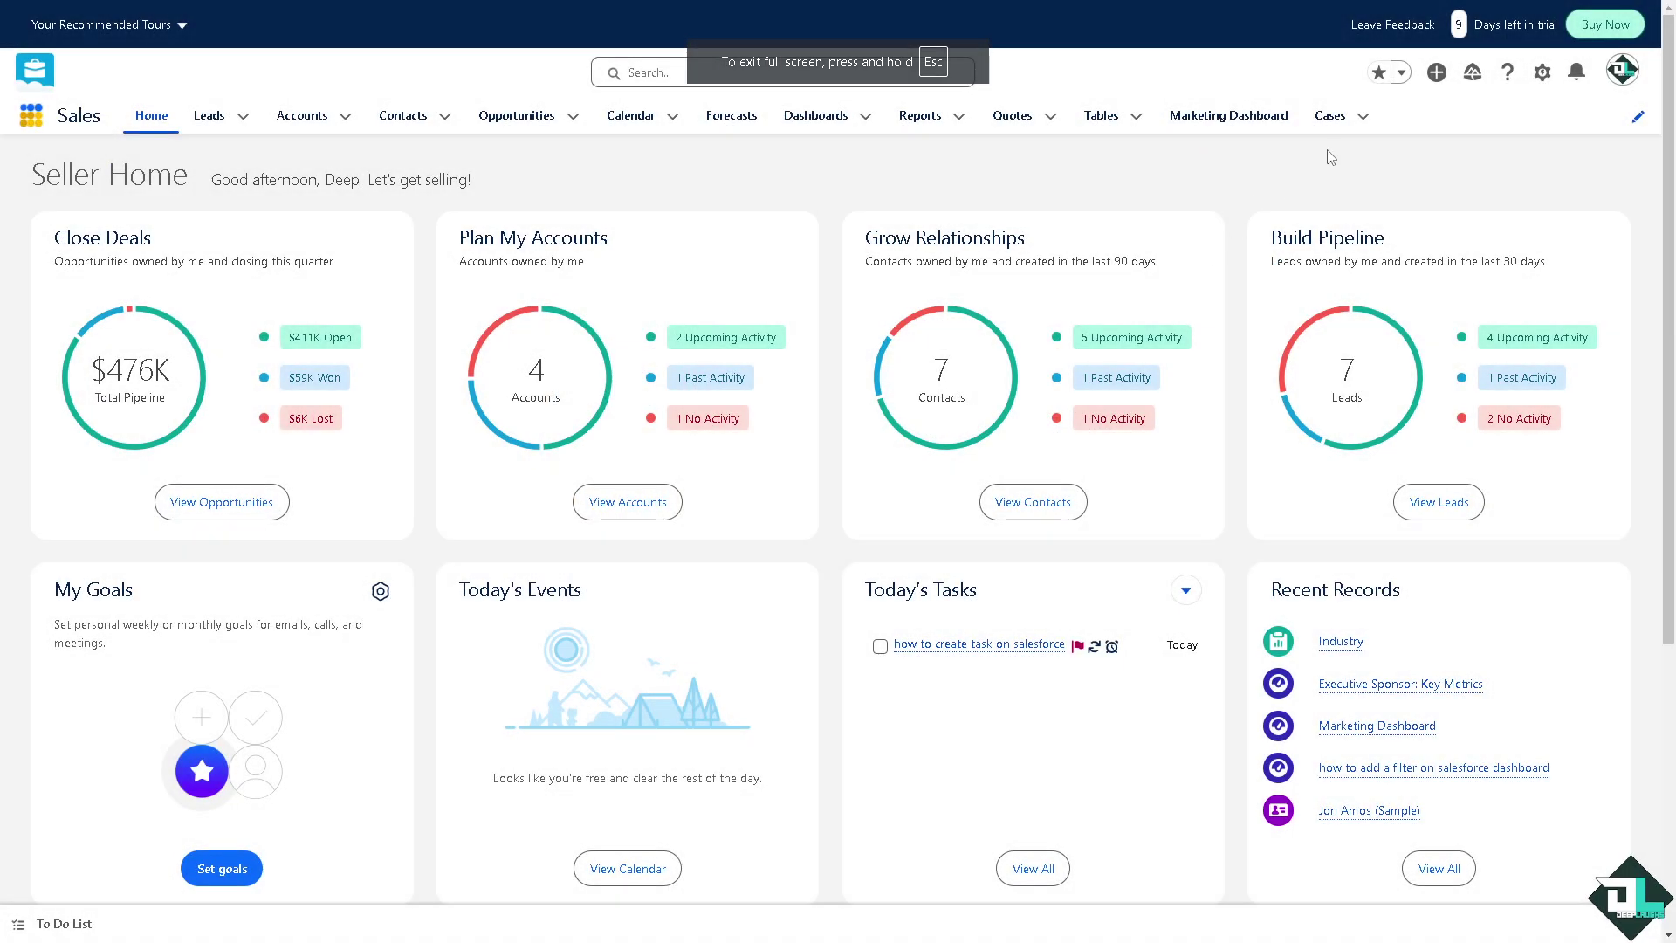
{"action": "left_click", "coordinate": [1543, 77]}
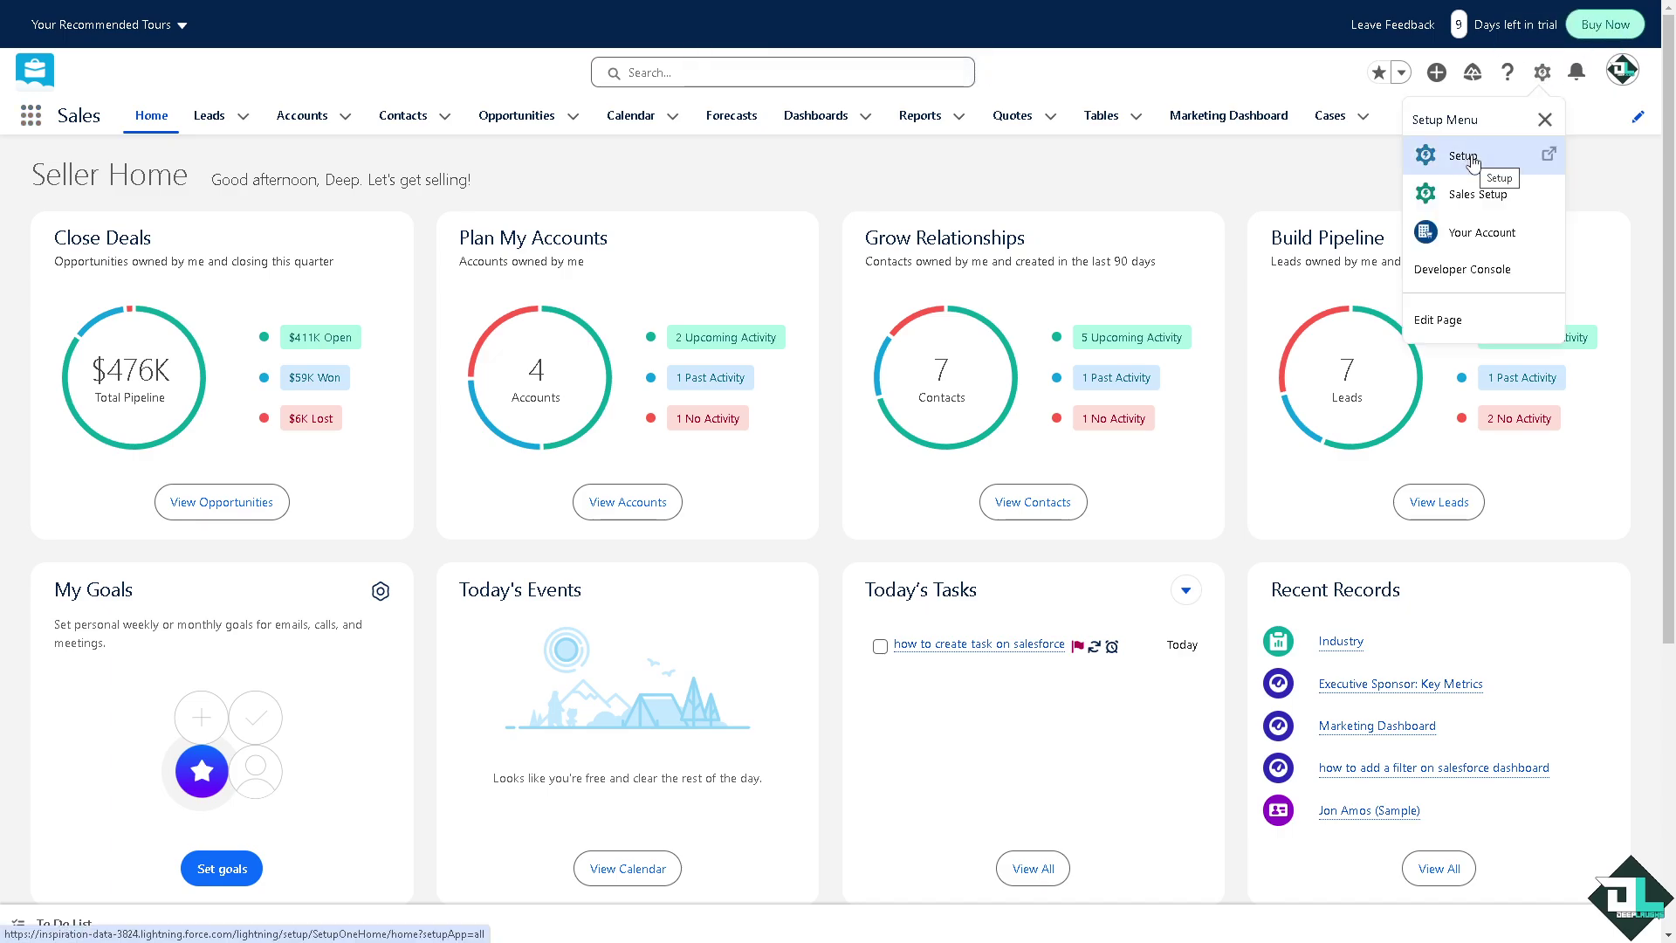
{"action": "left_click", "coordinate": [1473, 160]}
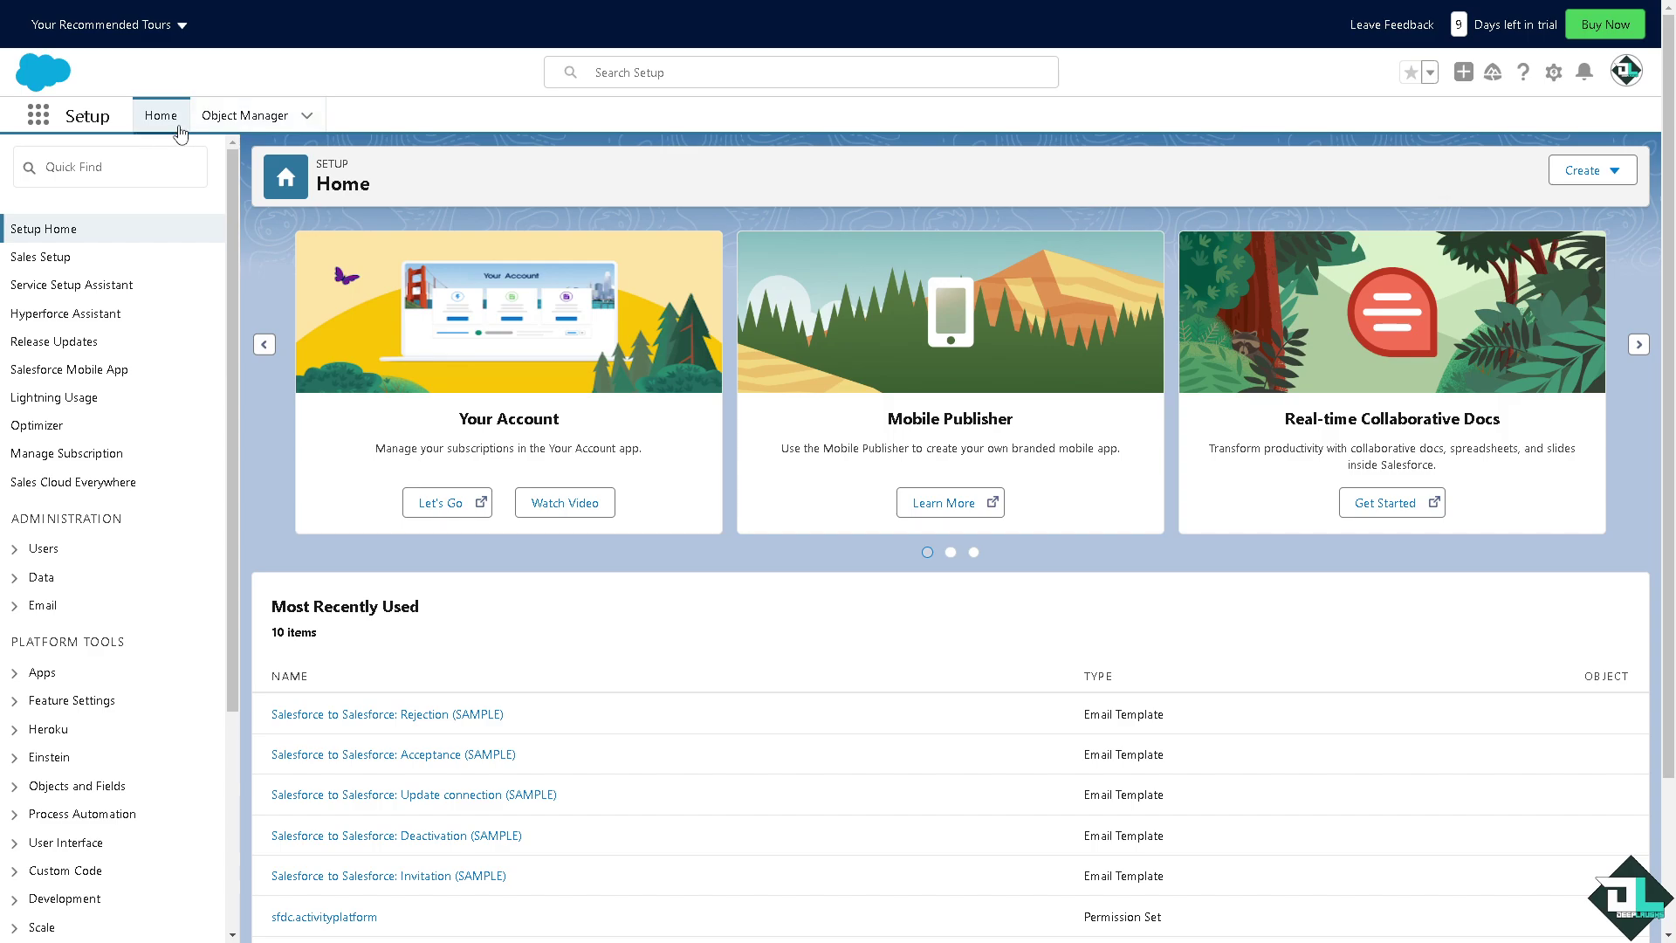
Browse the Object Manager's object list, then launch Schema Builder
{"action": "left_click", "coordinate": [259, 122]}
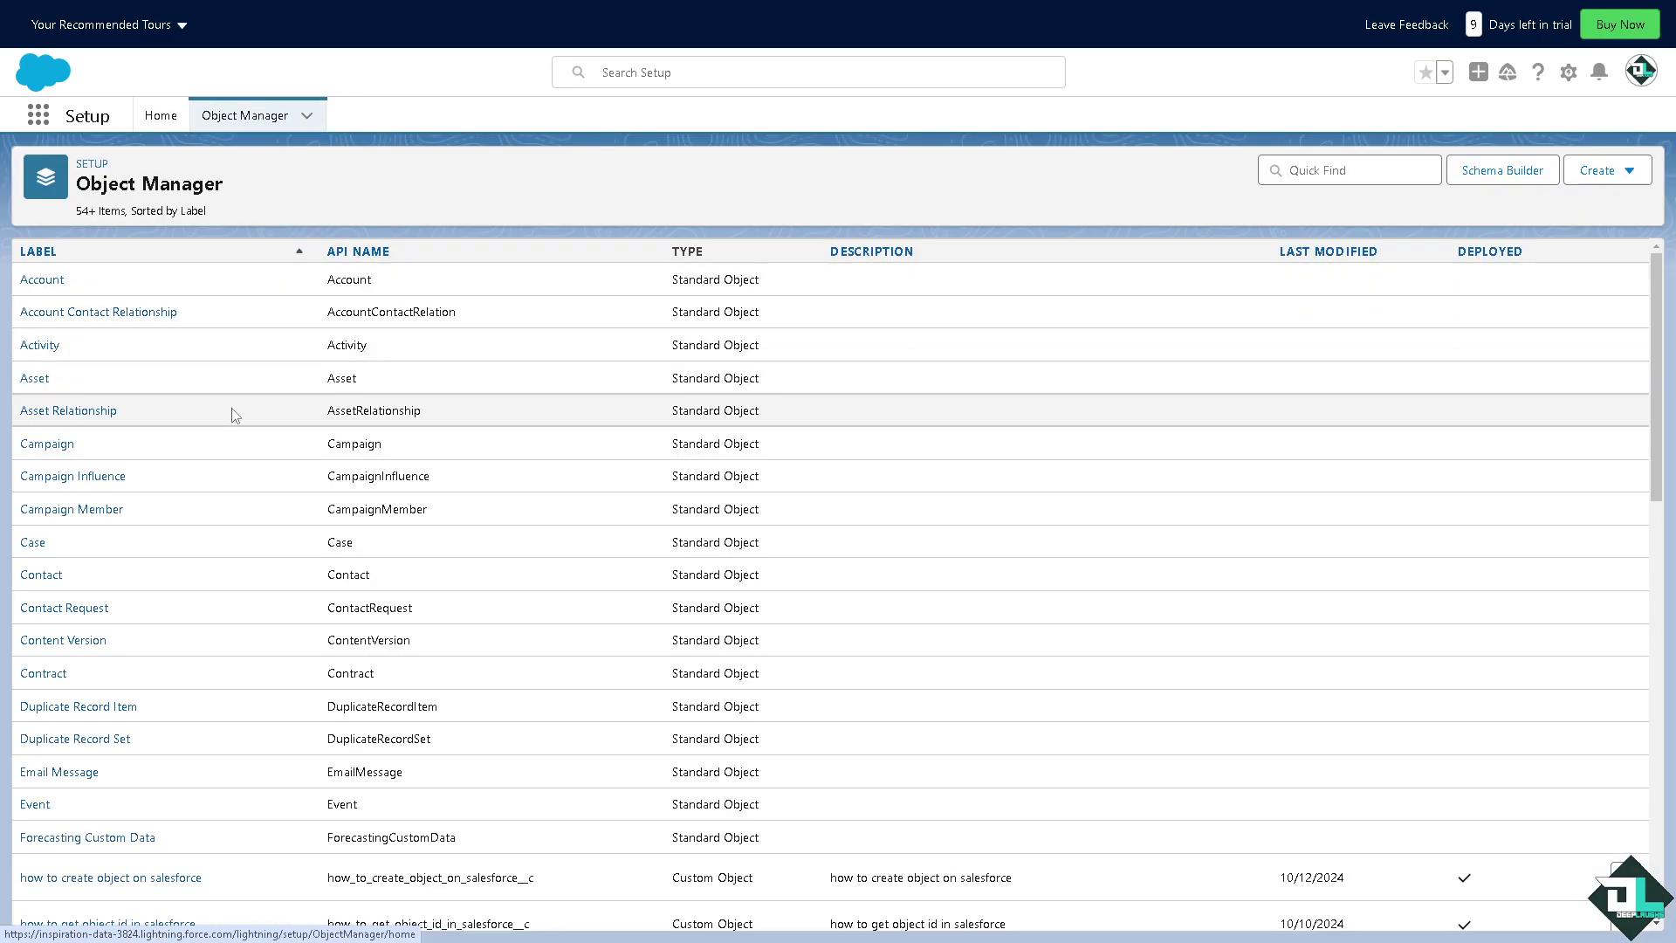
{"action": "scroll", "coordinate": [236, 414], "scroll_direction": "down", "scroll_amount": 4}
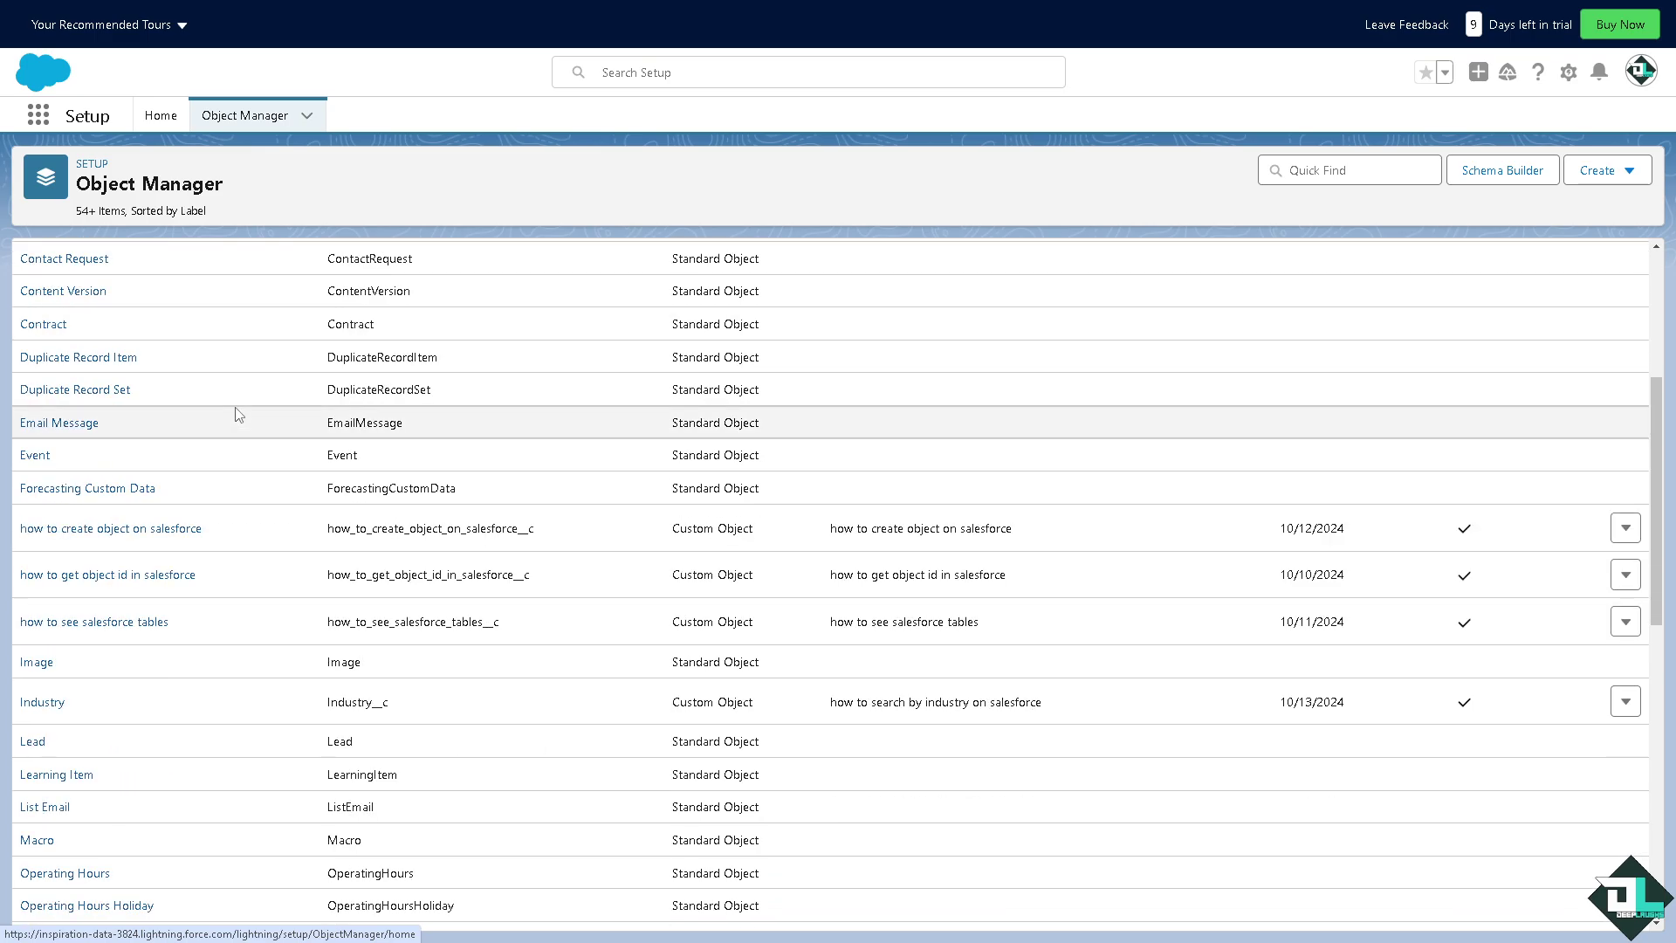
{"action": "scroll", "coordinate": [243, 414], "scroll_direction": "down", "scroll_amount": 2}
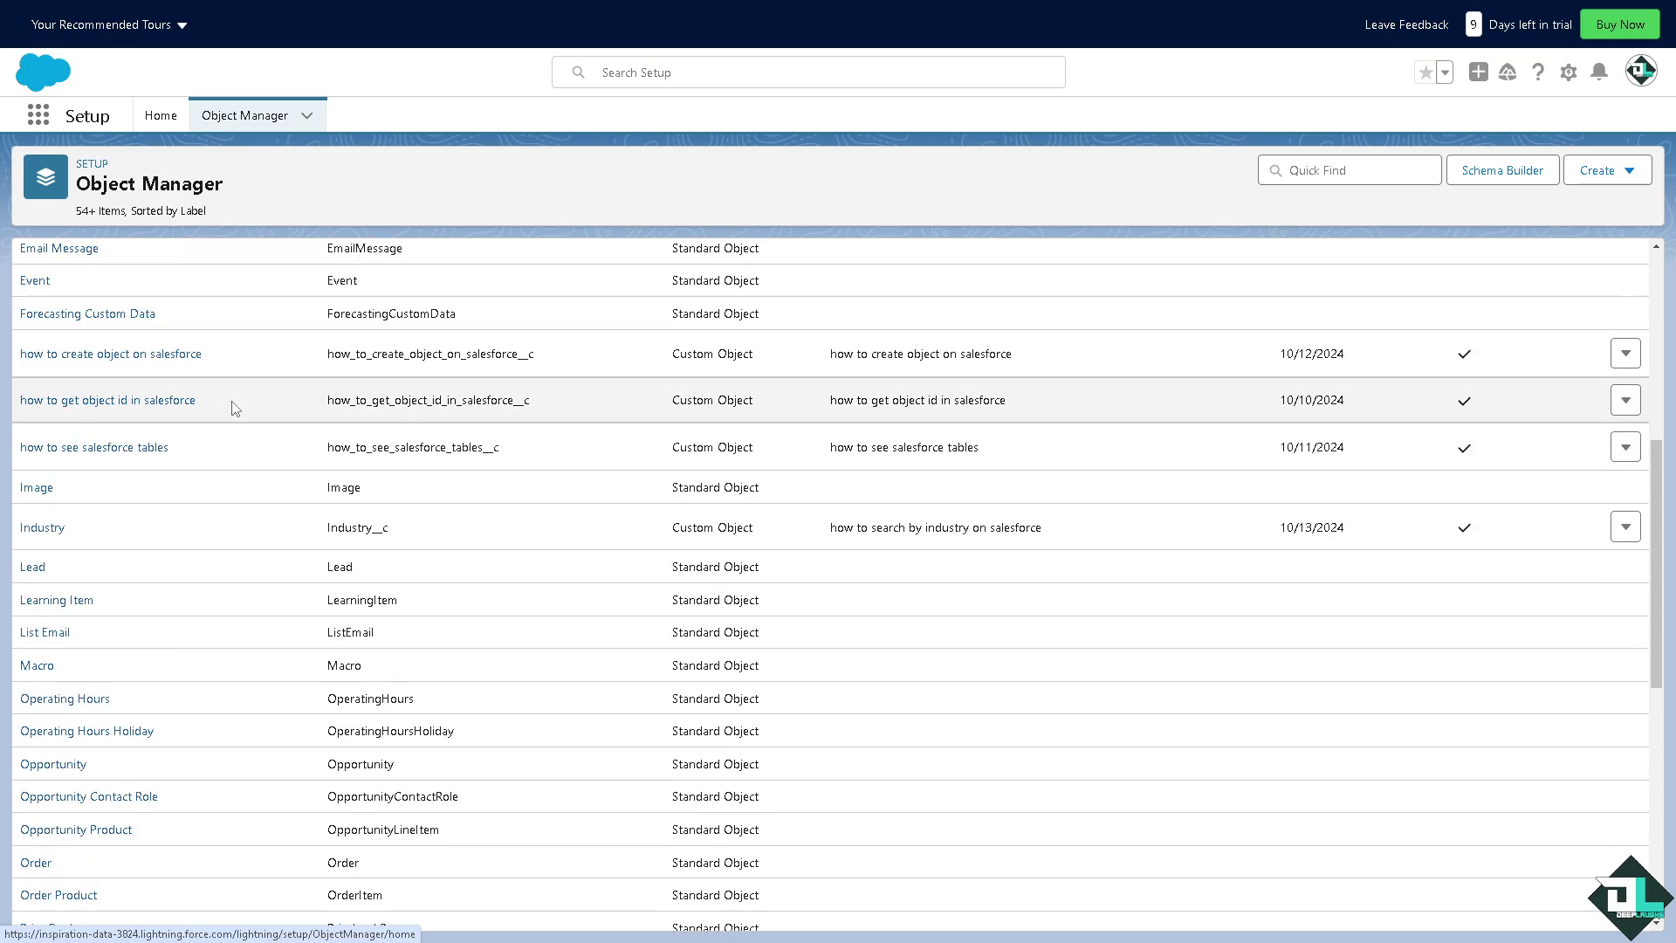
{"action": "scroll", "coordinate": [245, 393], "scroll_direction": "up", "scroll_amount": 7}
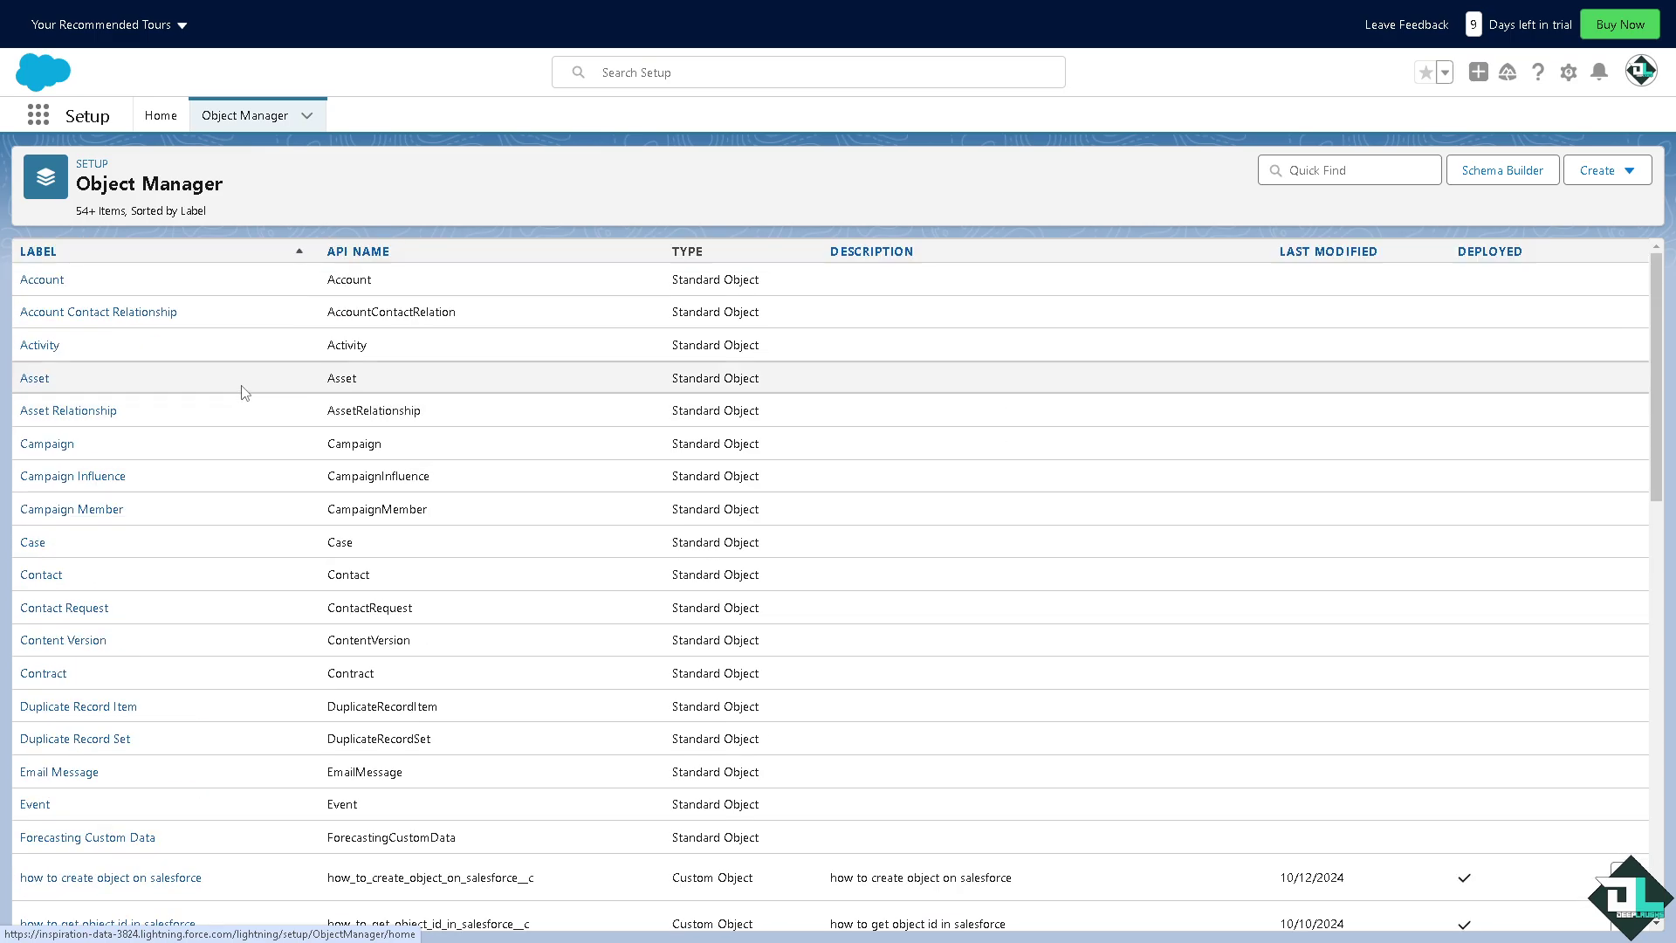
{"action": "left_click", "coordinate": [1497, 178]}
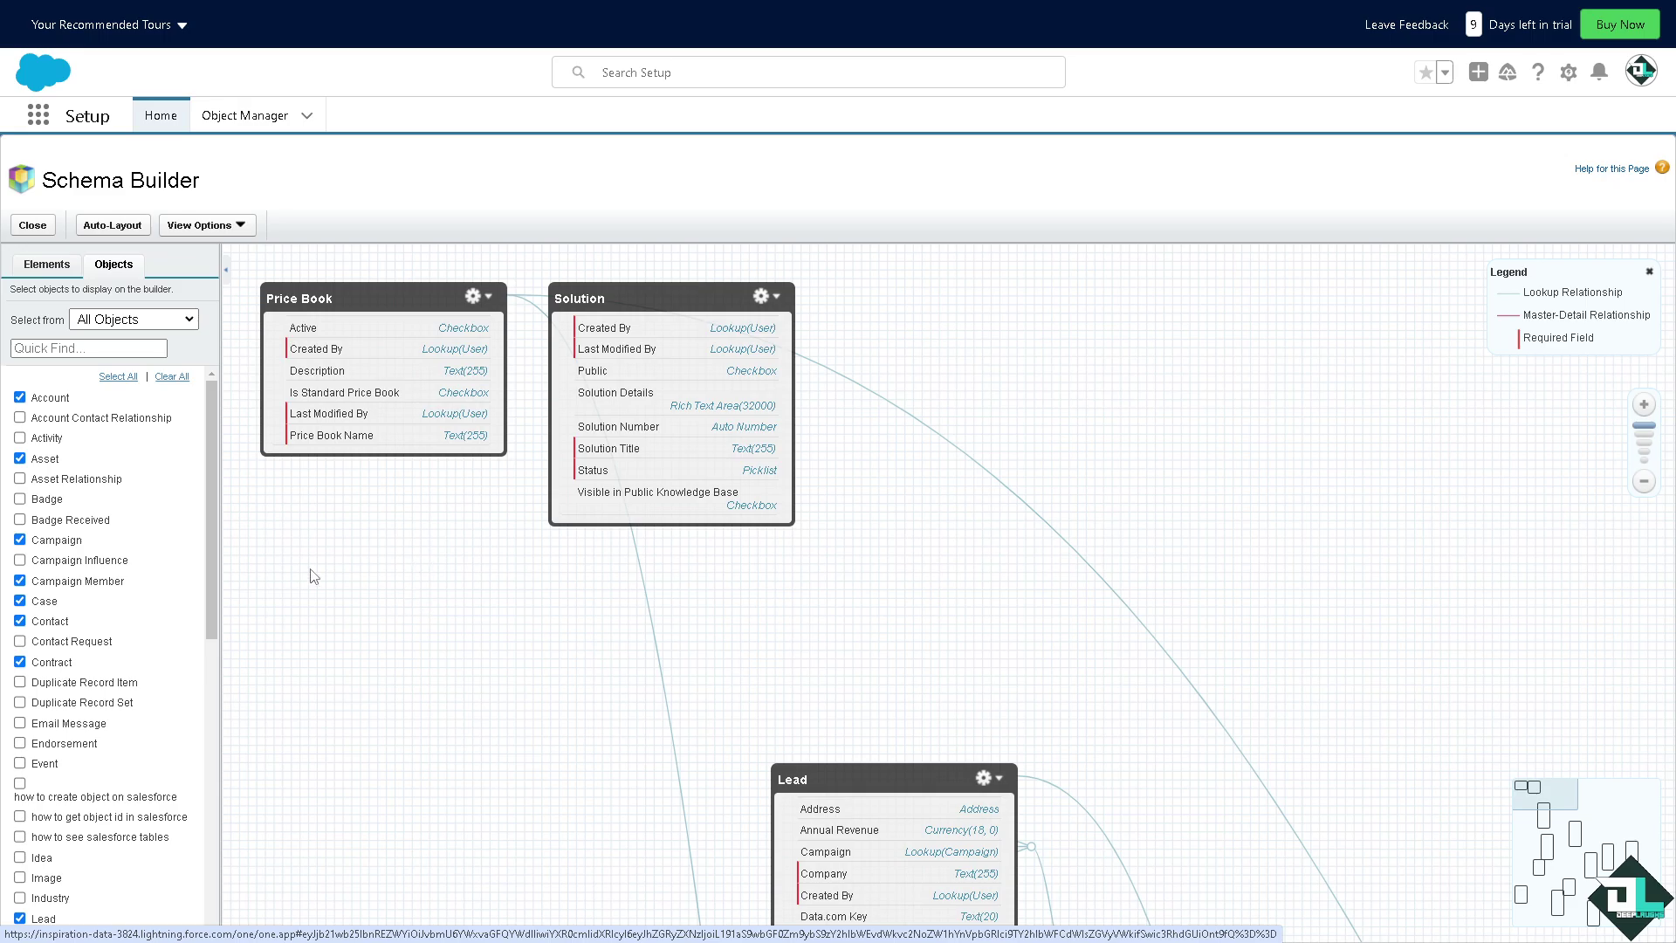
Zoom the Schema Builder diagram of Price Book, Solution and Lead out and back in
{"action": "scroll", "coordinate": [275, 568], "scroll_direction": "down", "scroll_amount": 1}
{"action": "scroll", "coordinate": [331, 571], "scroll_direction": "down", "scroll_amount": 1}
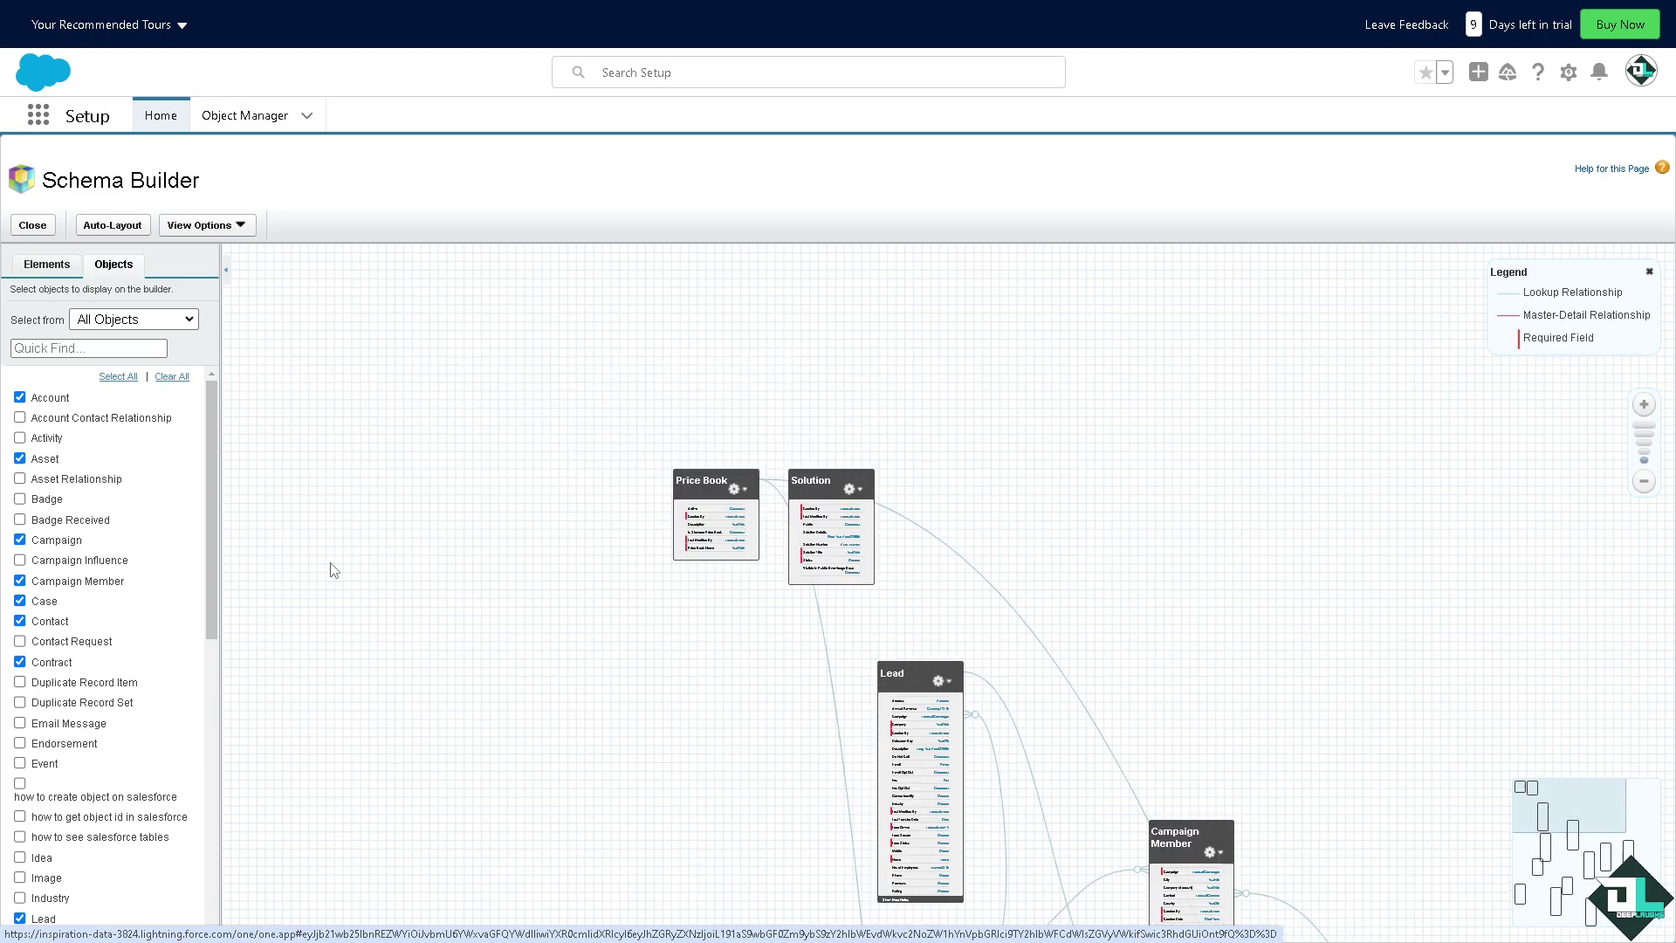
{"action": "scroll", "coordinate": [333, 571], "scroll_direction": "up", "scroll_amount": 3}
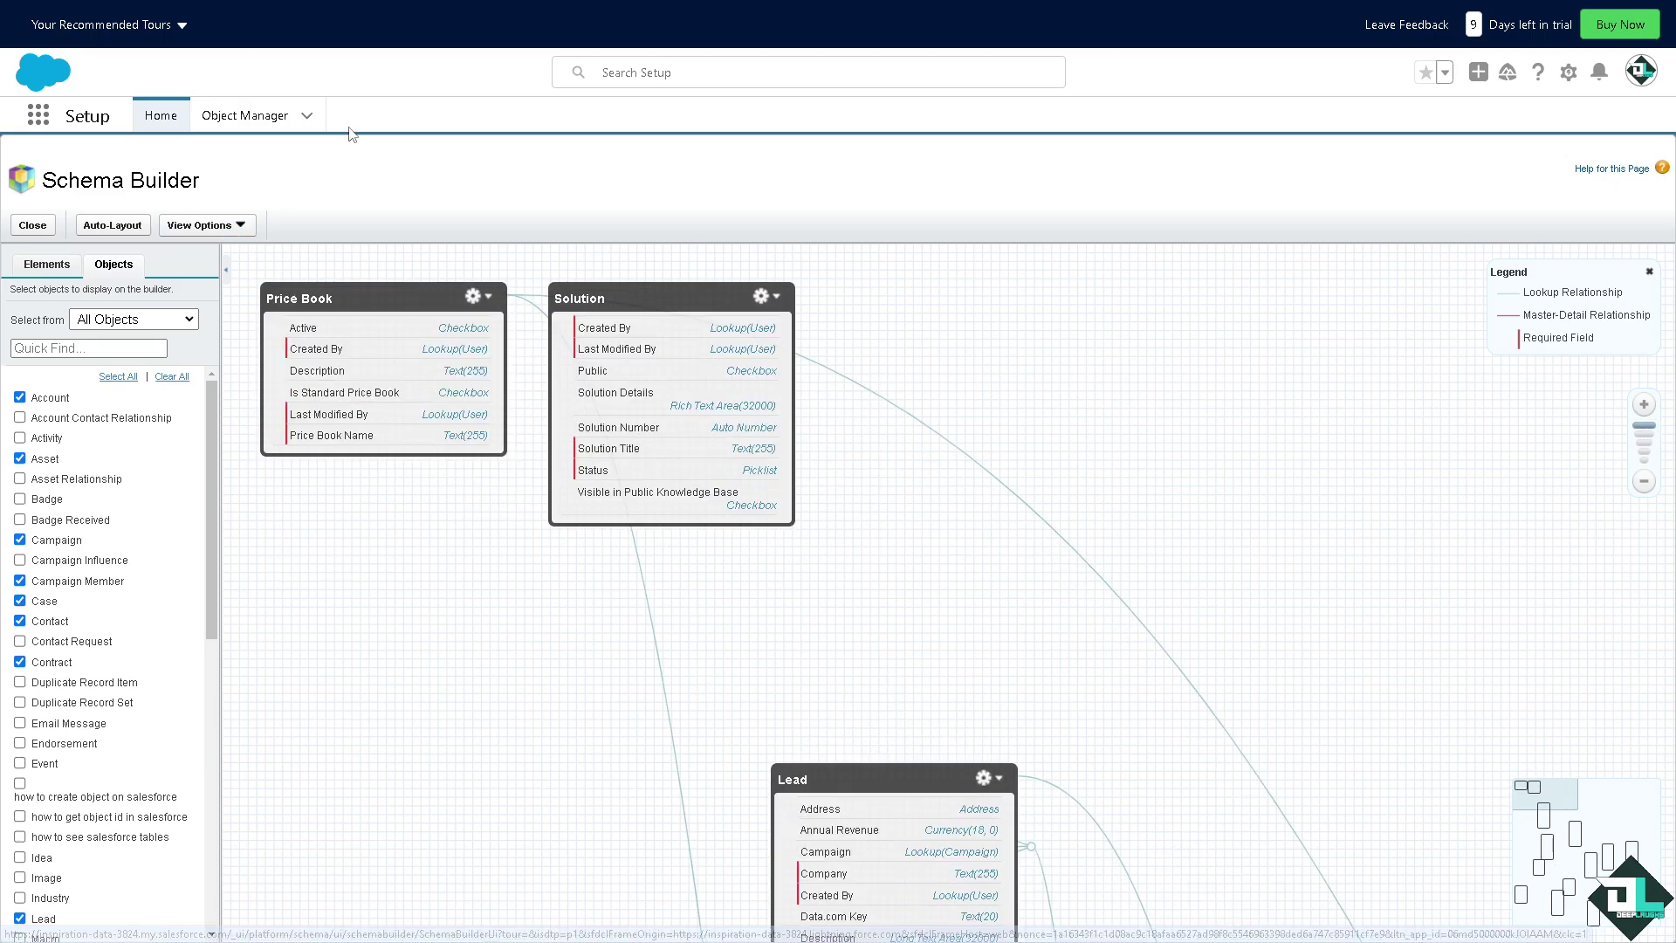
Leave Schema Builder for the Setup Home page and scroll the sidebar toward Platform Tools
{"action": "left_click", "coordinate": [161, 115]}
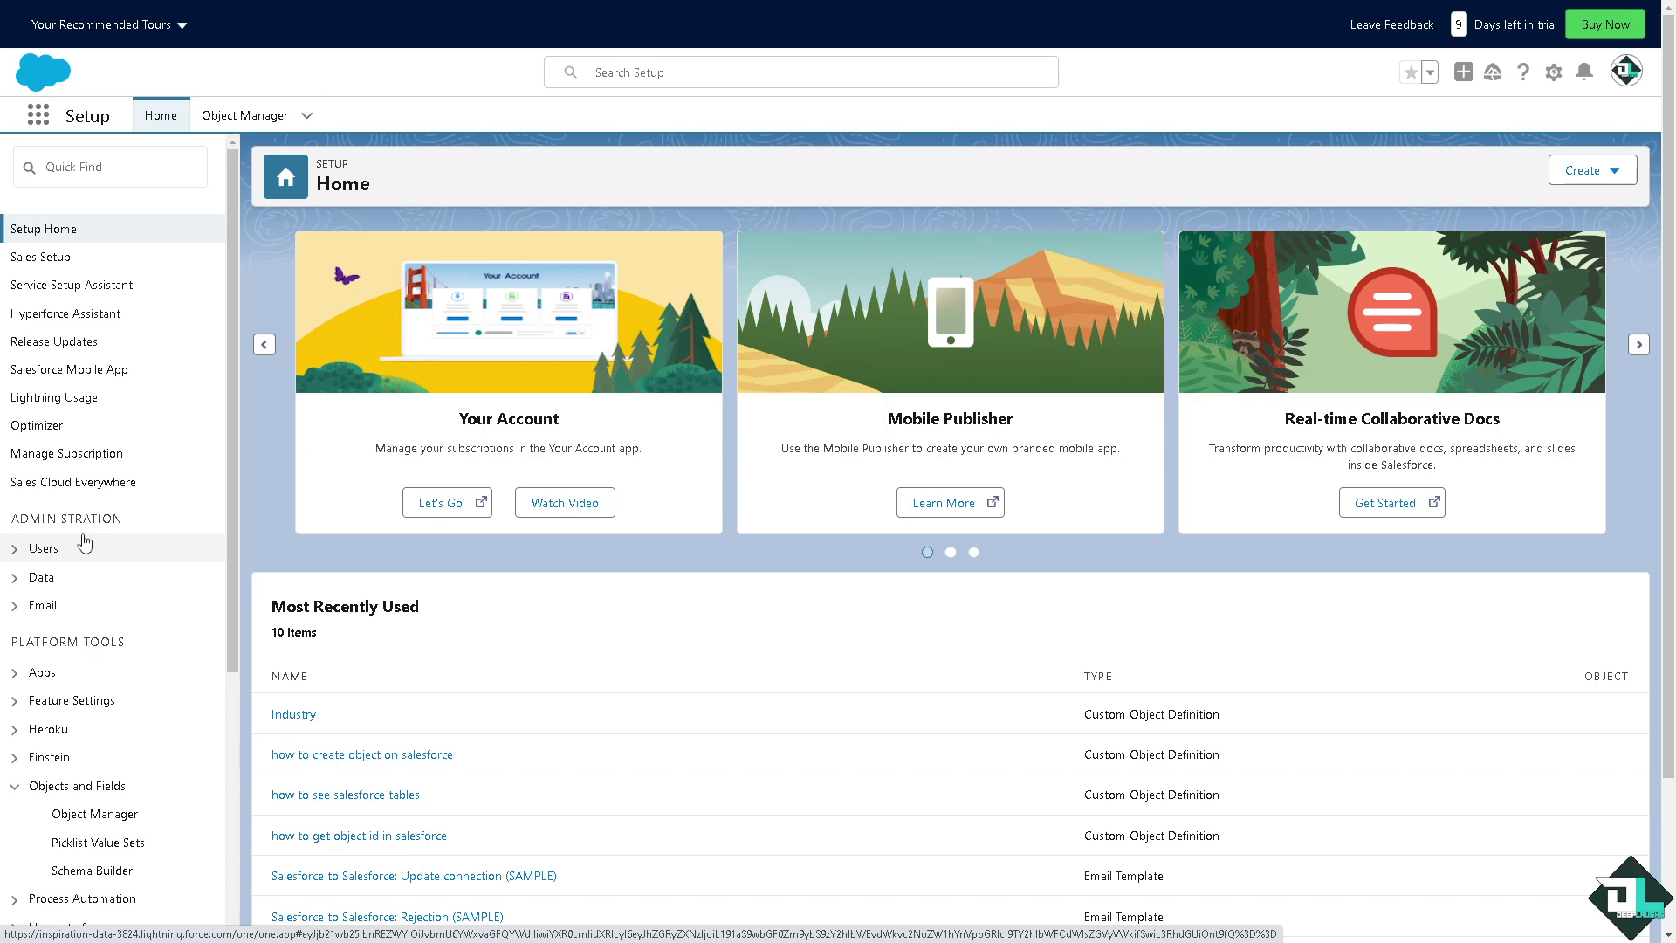
{"action": "scroll", "coordinate": [82, 545], "scroll_direction": "down", "scroll_amount": 3}
{"action": "scroll", "coordinate": [125, 629], "scroll_direction": "down", "scroll_amount": 2}
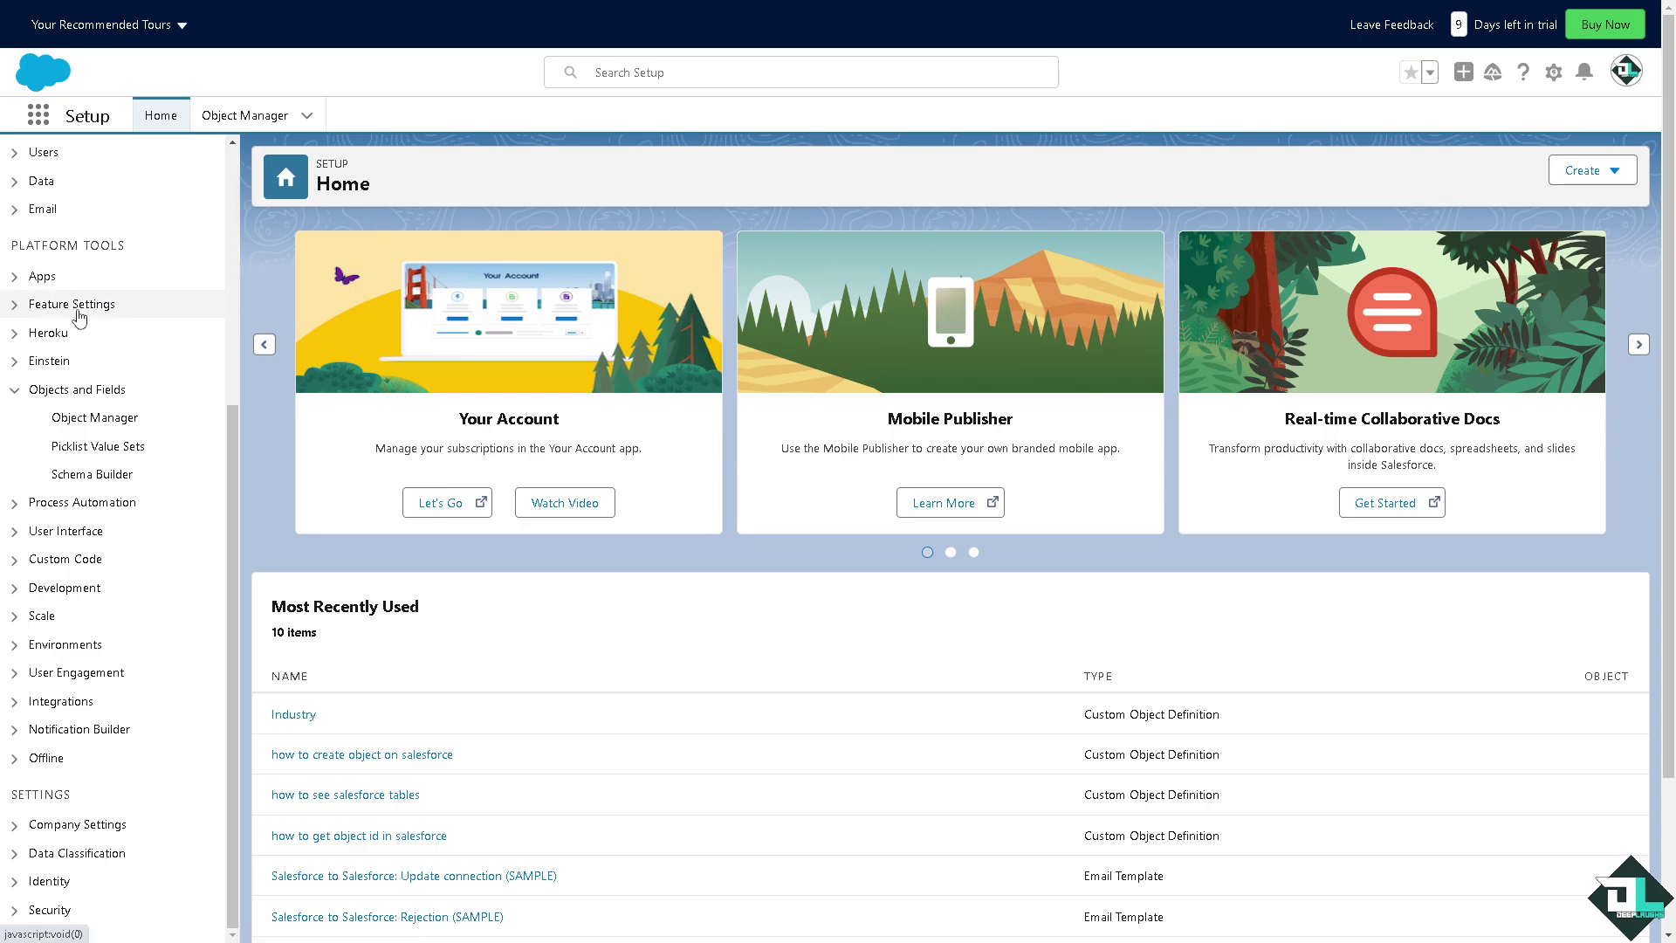
Open the Einstein.ai Key Management page under Einstein > Einstein Platform
{"action": "left_click", "coordinate": [32, 366]}
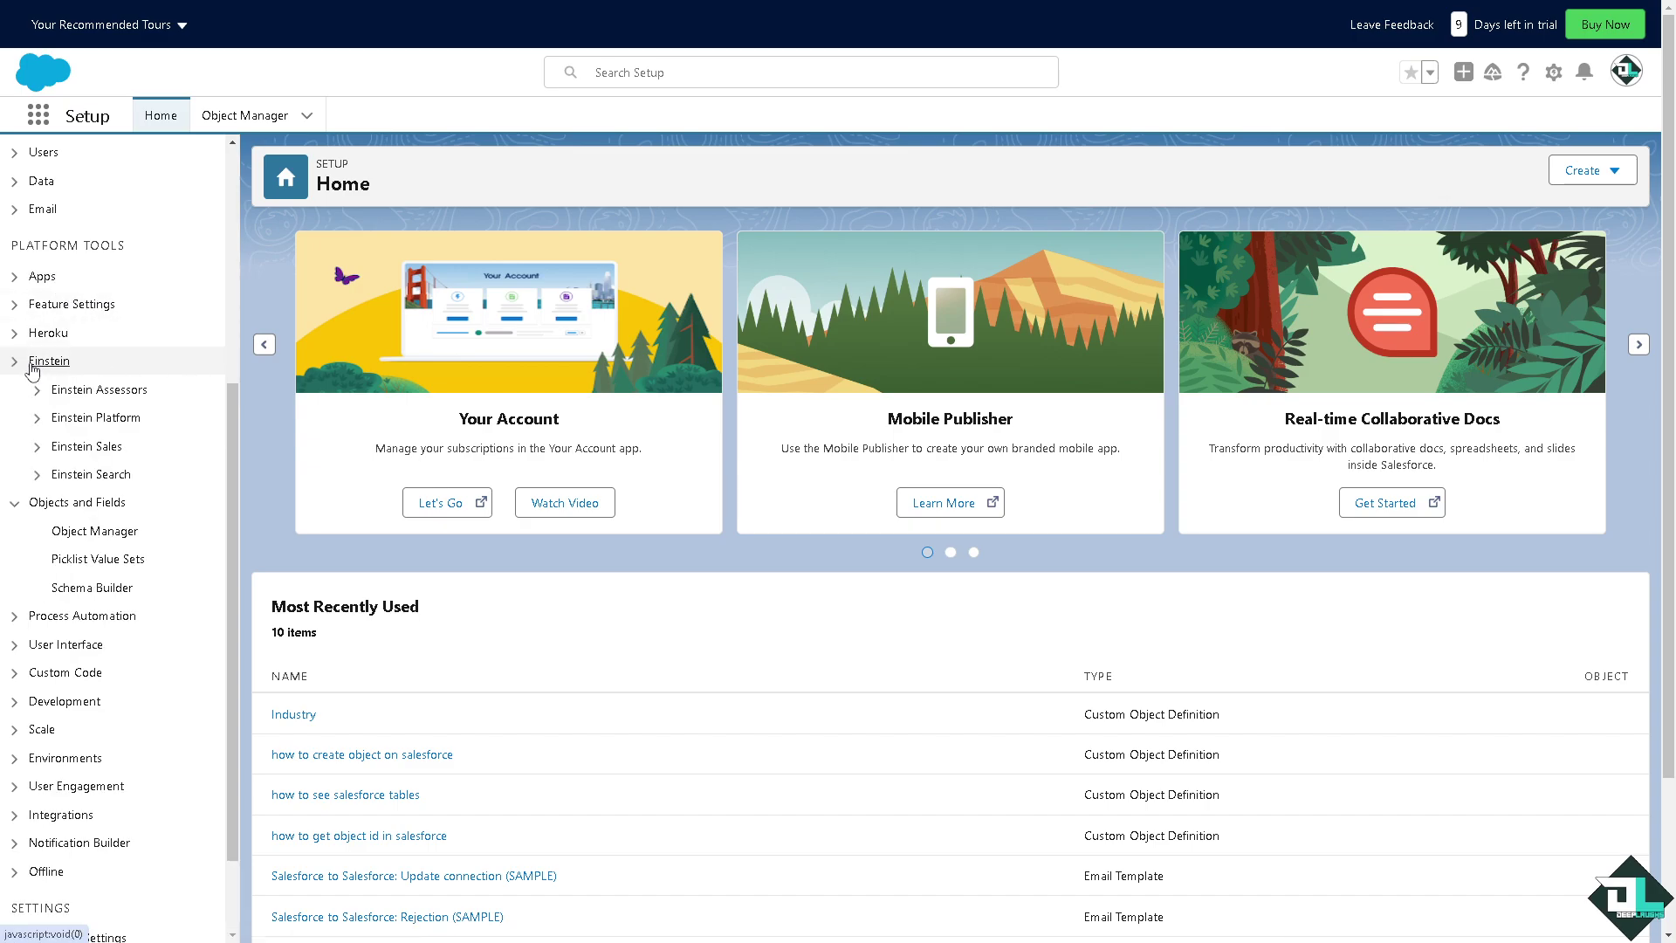
{"action": "left_click", "coordinate": [108, 424]}
{"action": "left_click", "coordinate": [94, 446]}
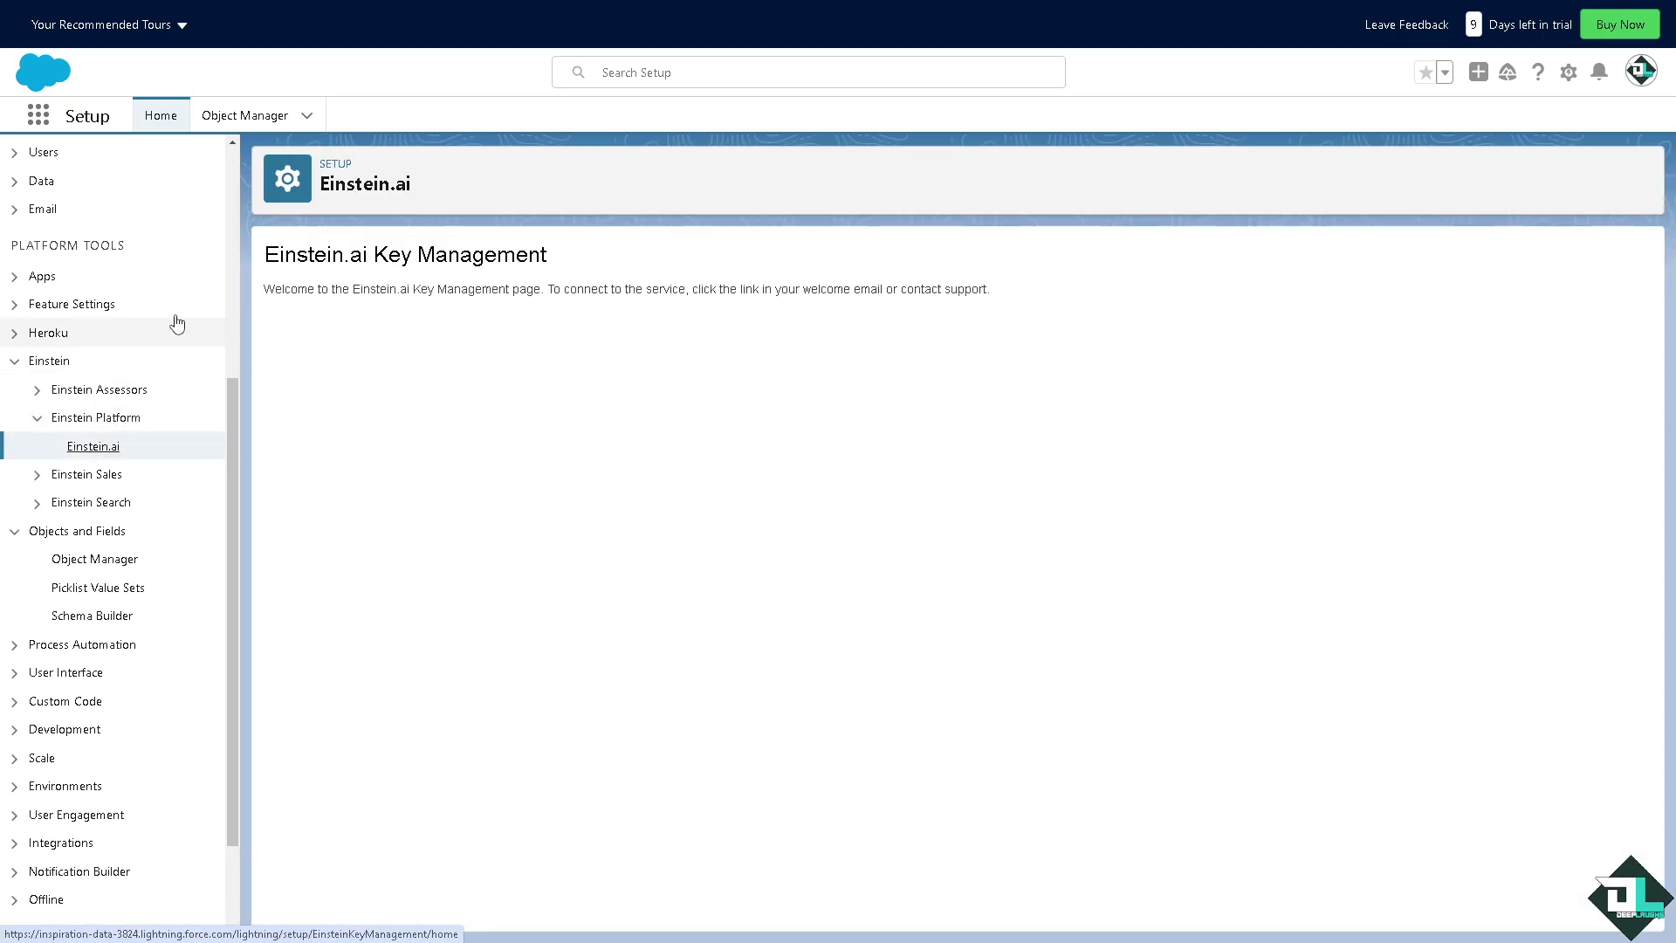
Return to the Setup Home page and glance down its contents
{"action": "left_click", "coordinate": [42, 117]}
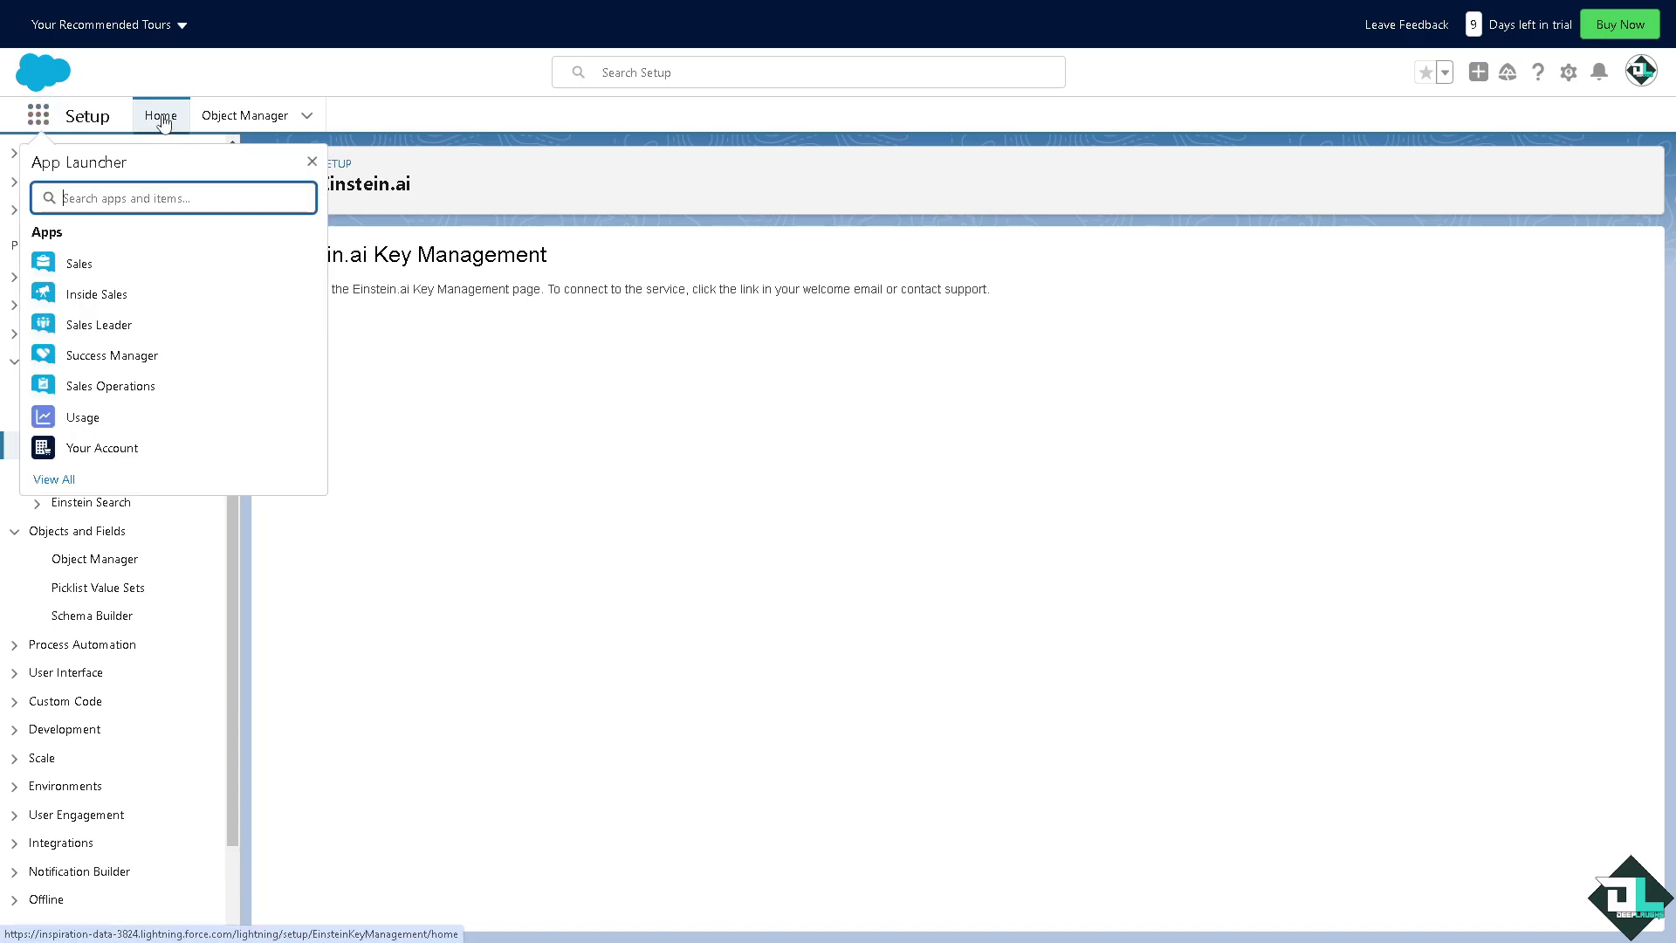
{"action": "left_click", "coordinate": [161, 117]}
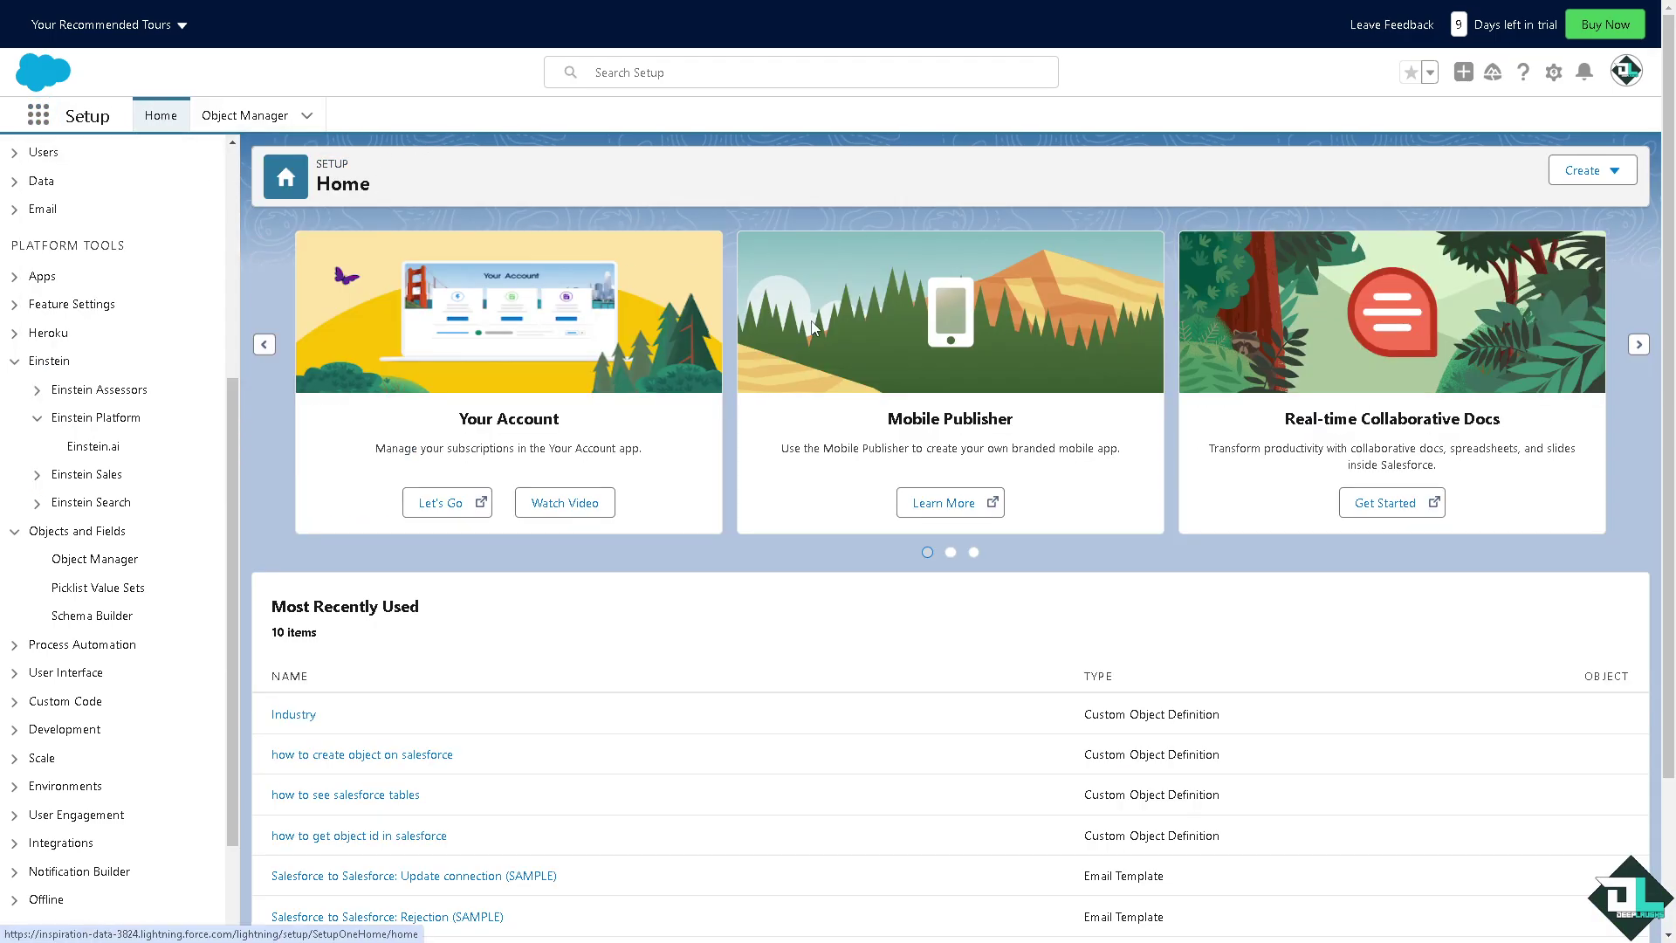
{"action": "scroll", "coordinate": [823, 410], "scroll_direction": "down", "scroll_amount": 2}
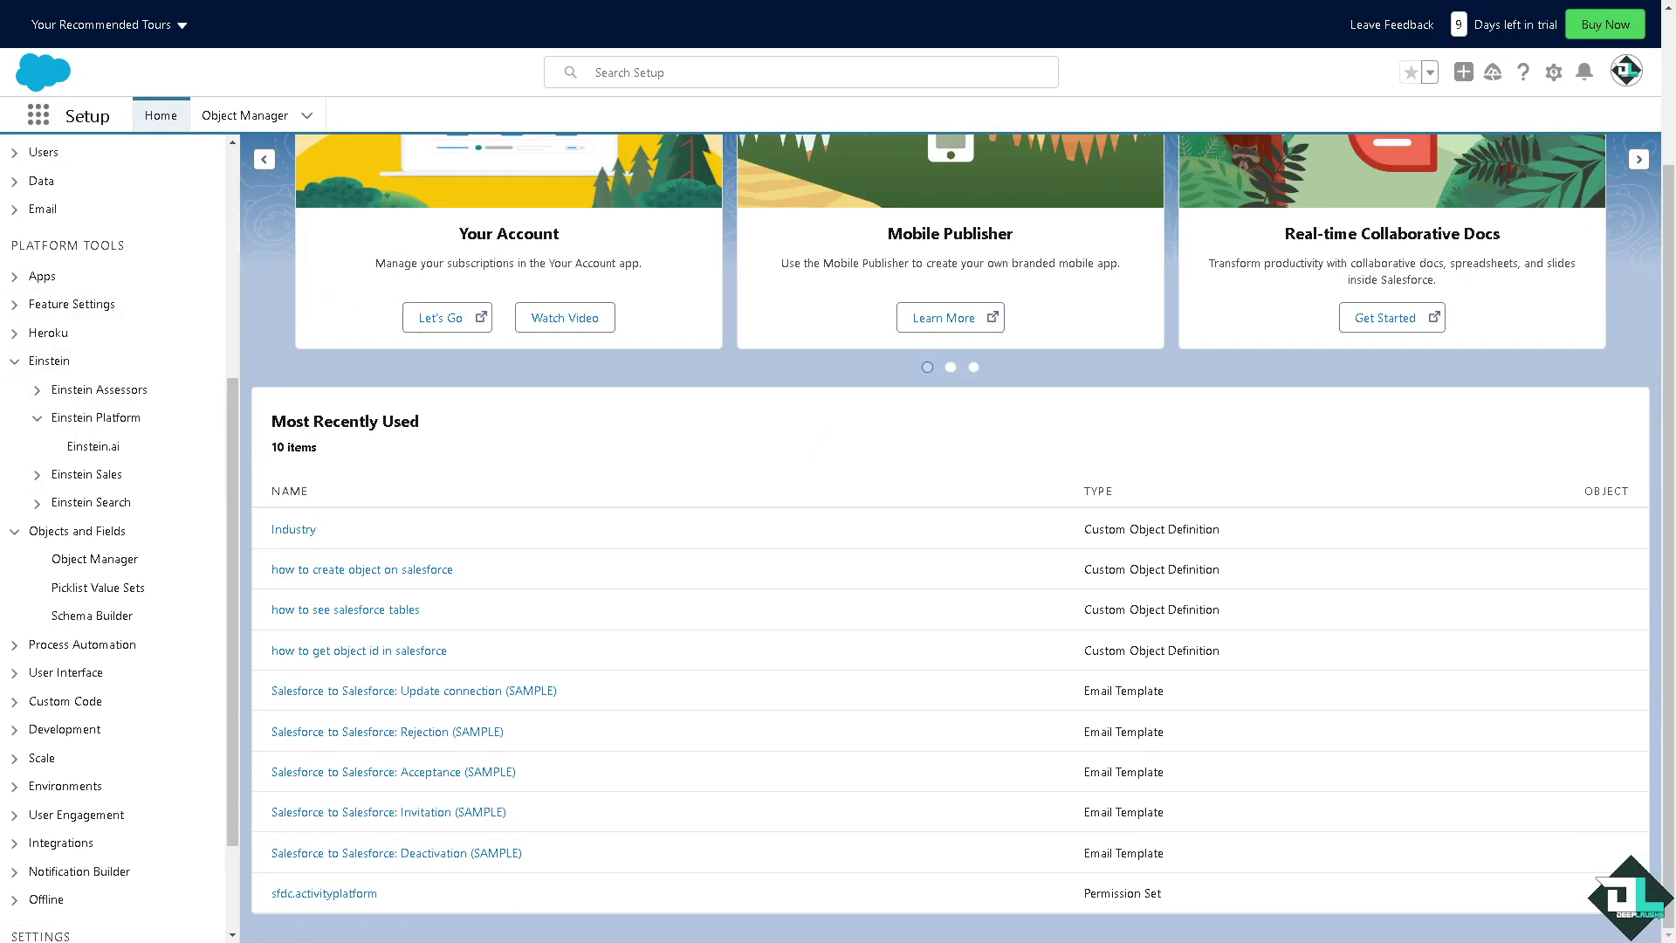
{"action": "scroll", "coordinate": [448, 469], "scroll_direction": "up", "scroll_amount": 2}
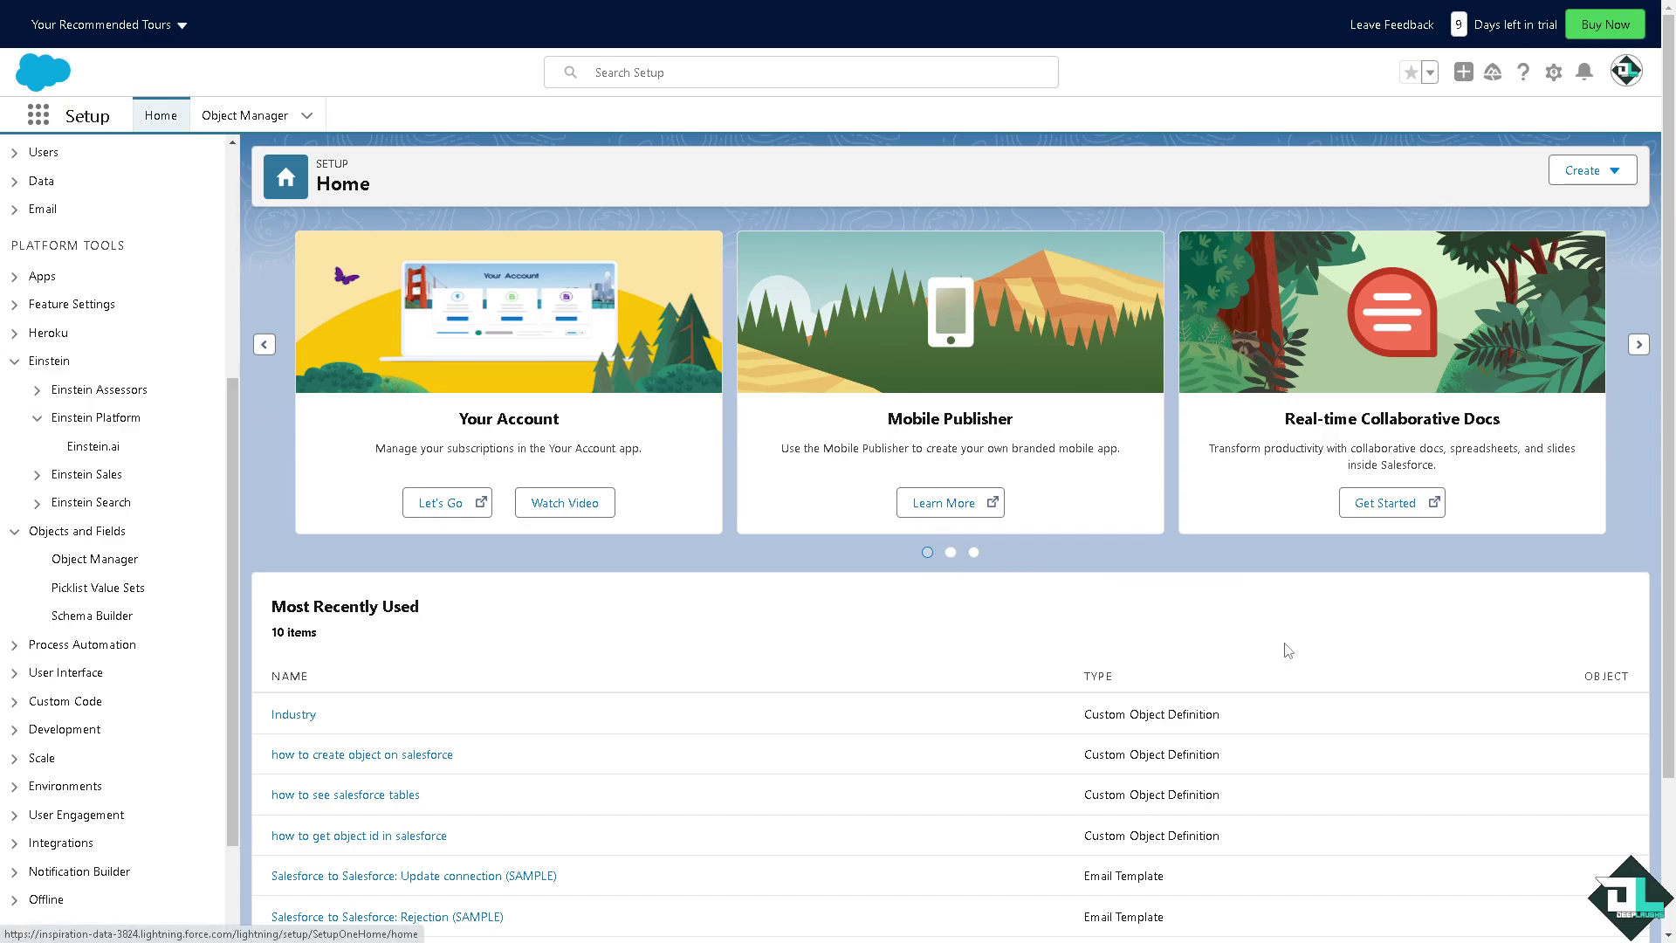
Go from Help & Training through Get Support to the blank Create a Case form
{"action": "left_click", "coordinate": [1524, 77]}
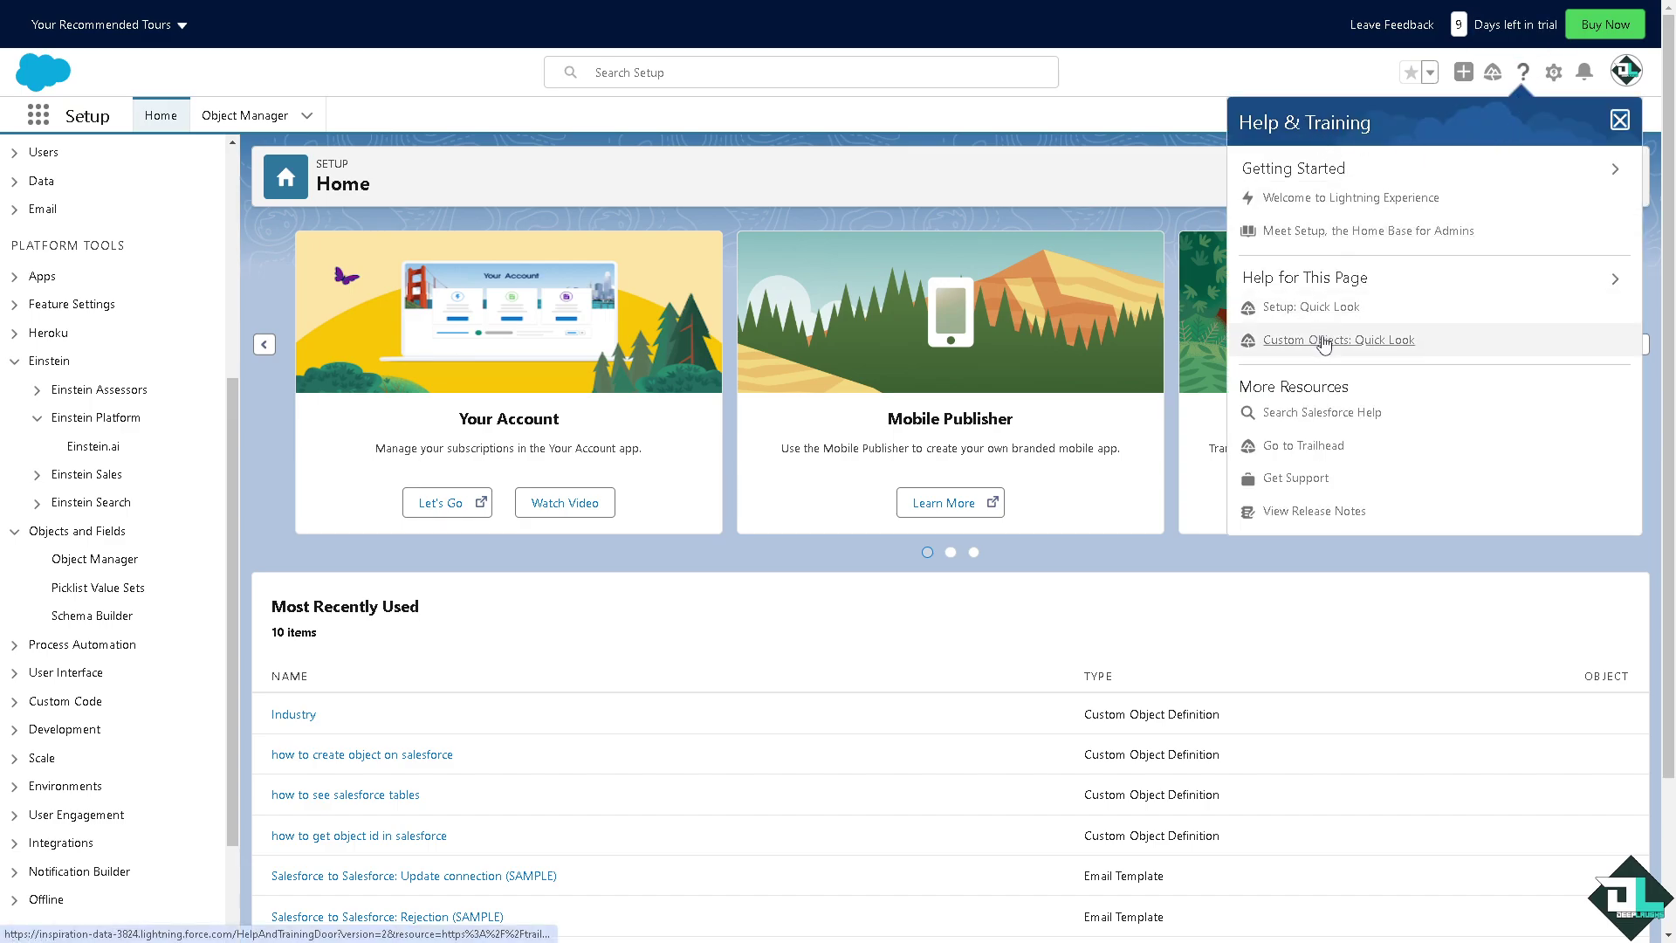
{"action": "left_click", "coordinate": [1296, 480]}
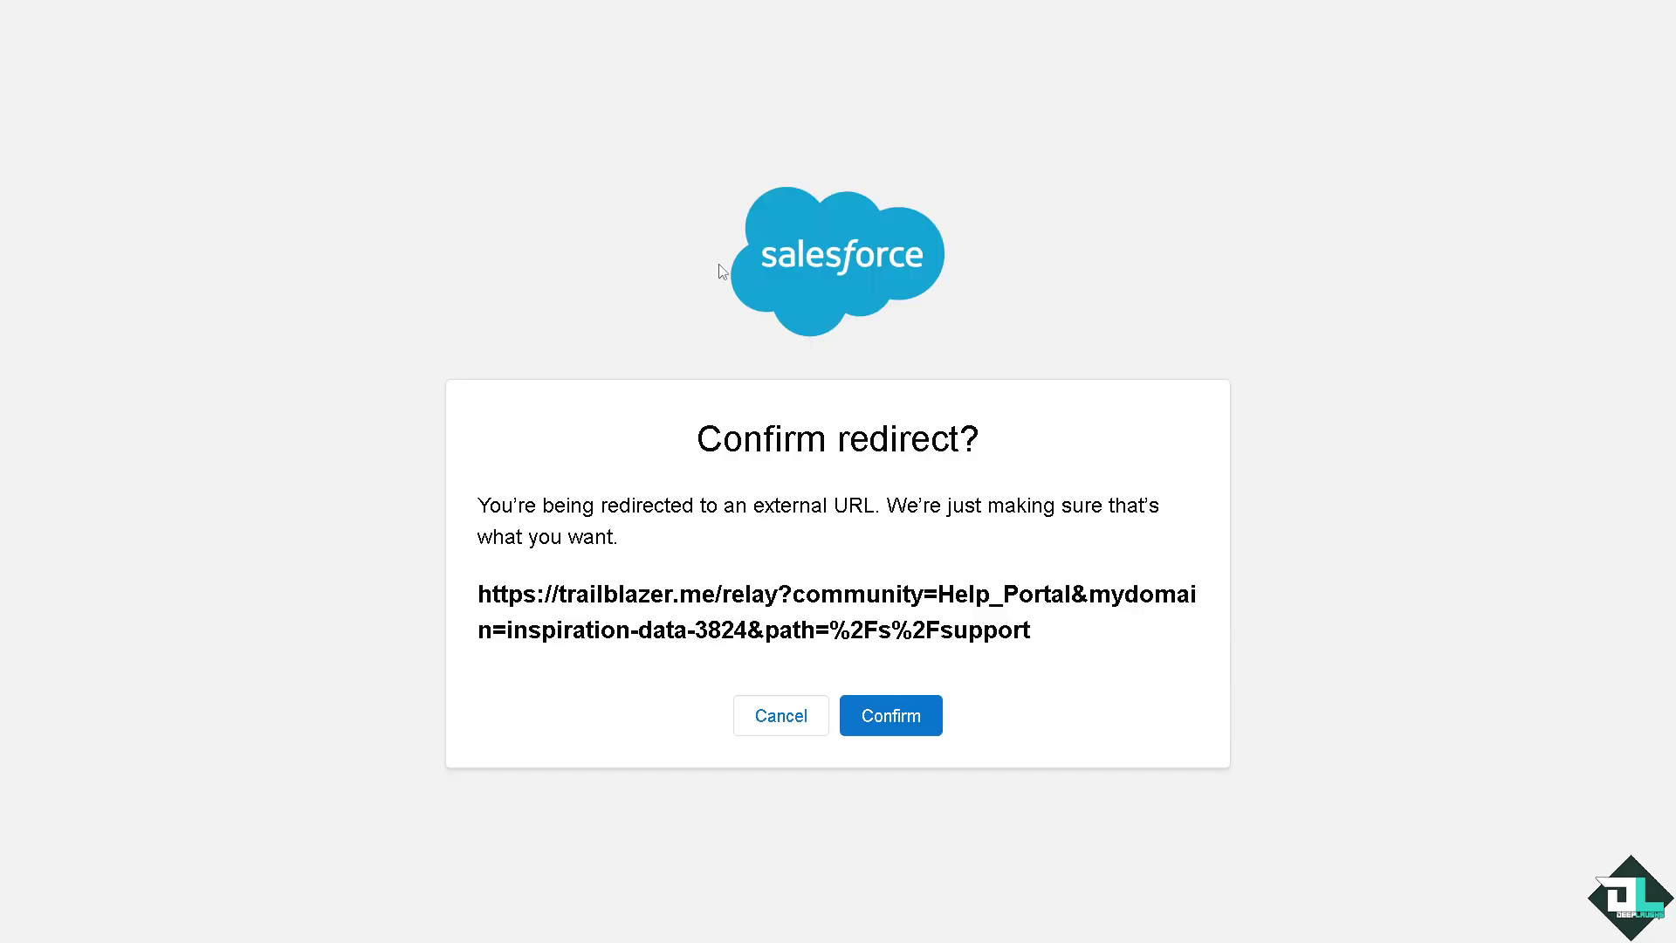
{"action": "left_click", "coordinate": [899, 714]}
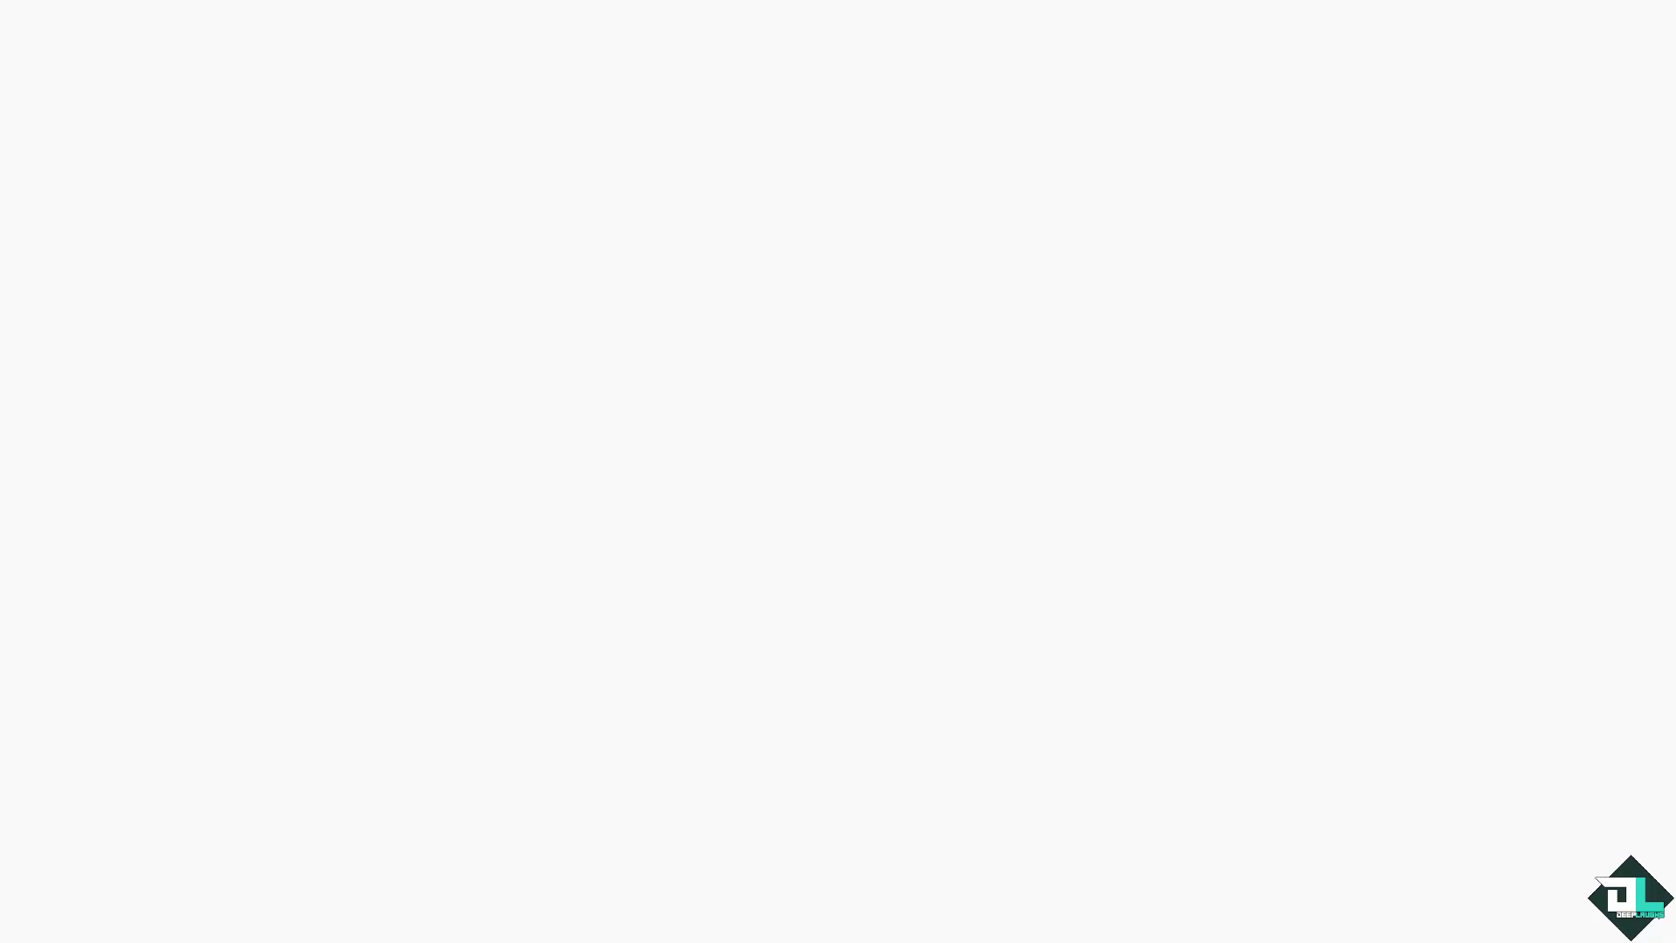
{"action": "scroll", "coordinate": [329, 692], "scroll_direction": "down", "scroll_amount": 2}
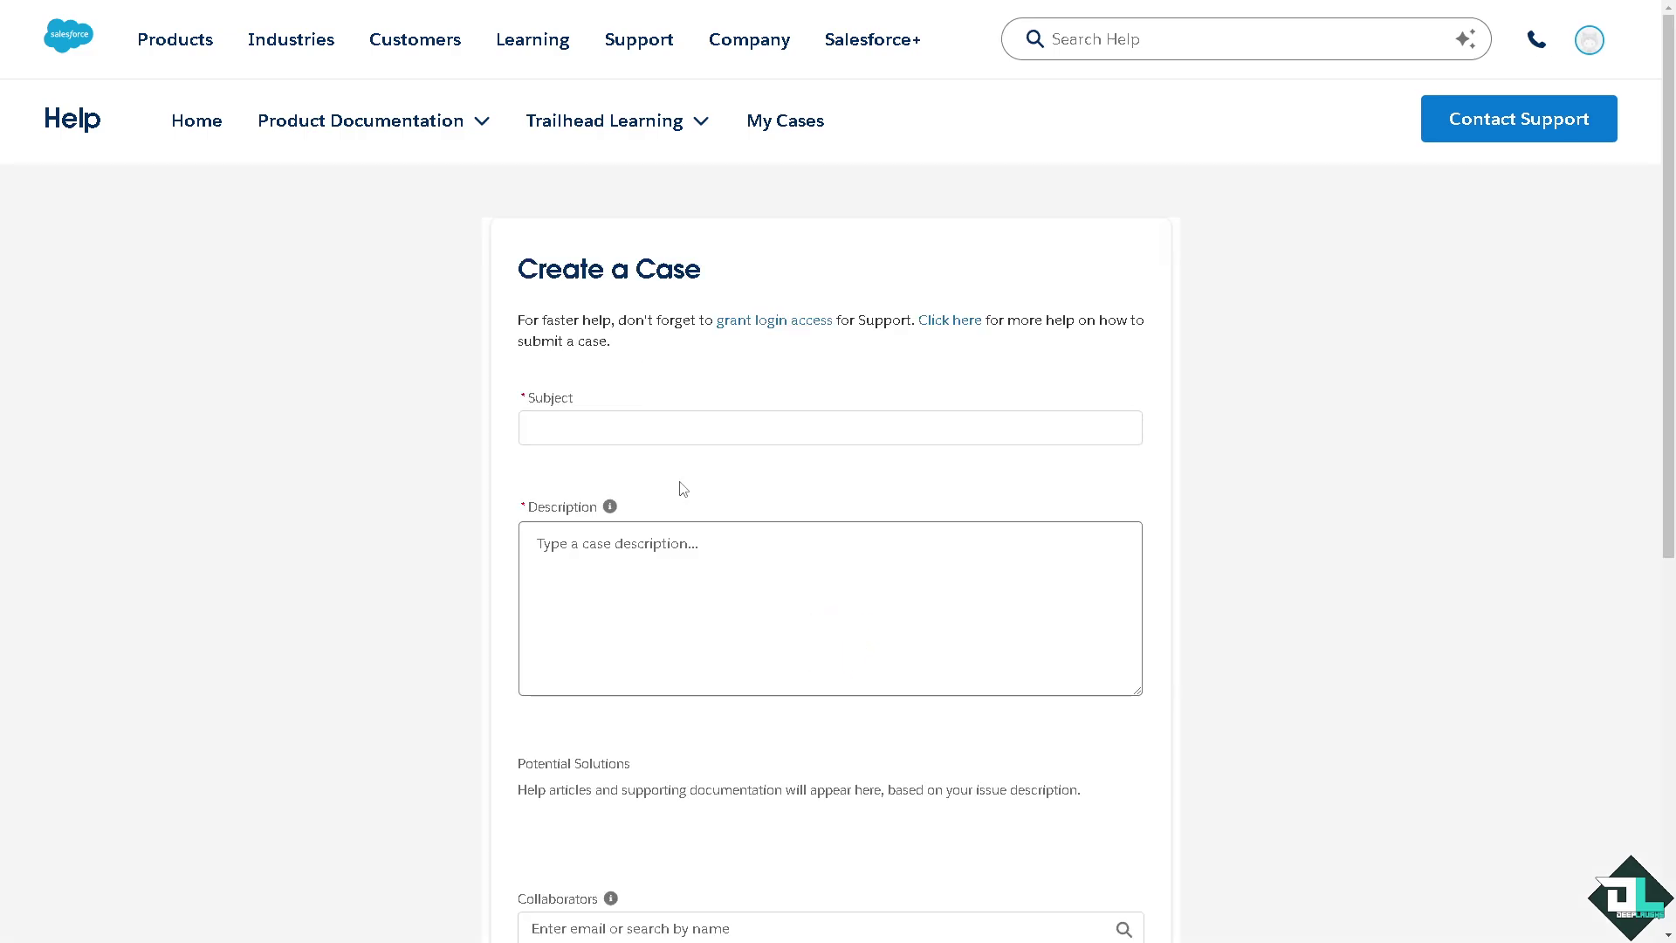
Paste 'how to create account on salesforce' into both the case Subject and Description
{"action": "left_click", "coordinate": [686, 425]}
{"action": "type", "text": "how to create account on salesforce"}
{"action": "left_click", "coordinate": [579, 567]}
{"action": "type", "text": "how to create account on salesforce"}
Follow the Salesblazer Join the Community link to its redirect prompt
{"action": "scroll", "coordinate": [585, 616], "scroll_direction": "down", "scroll_amount": 3}
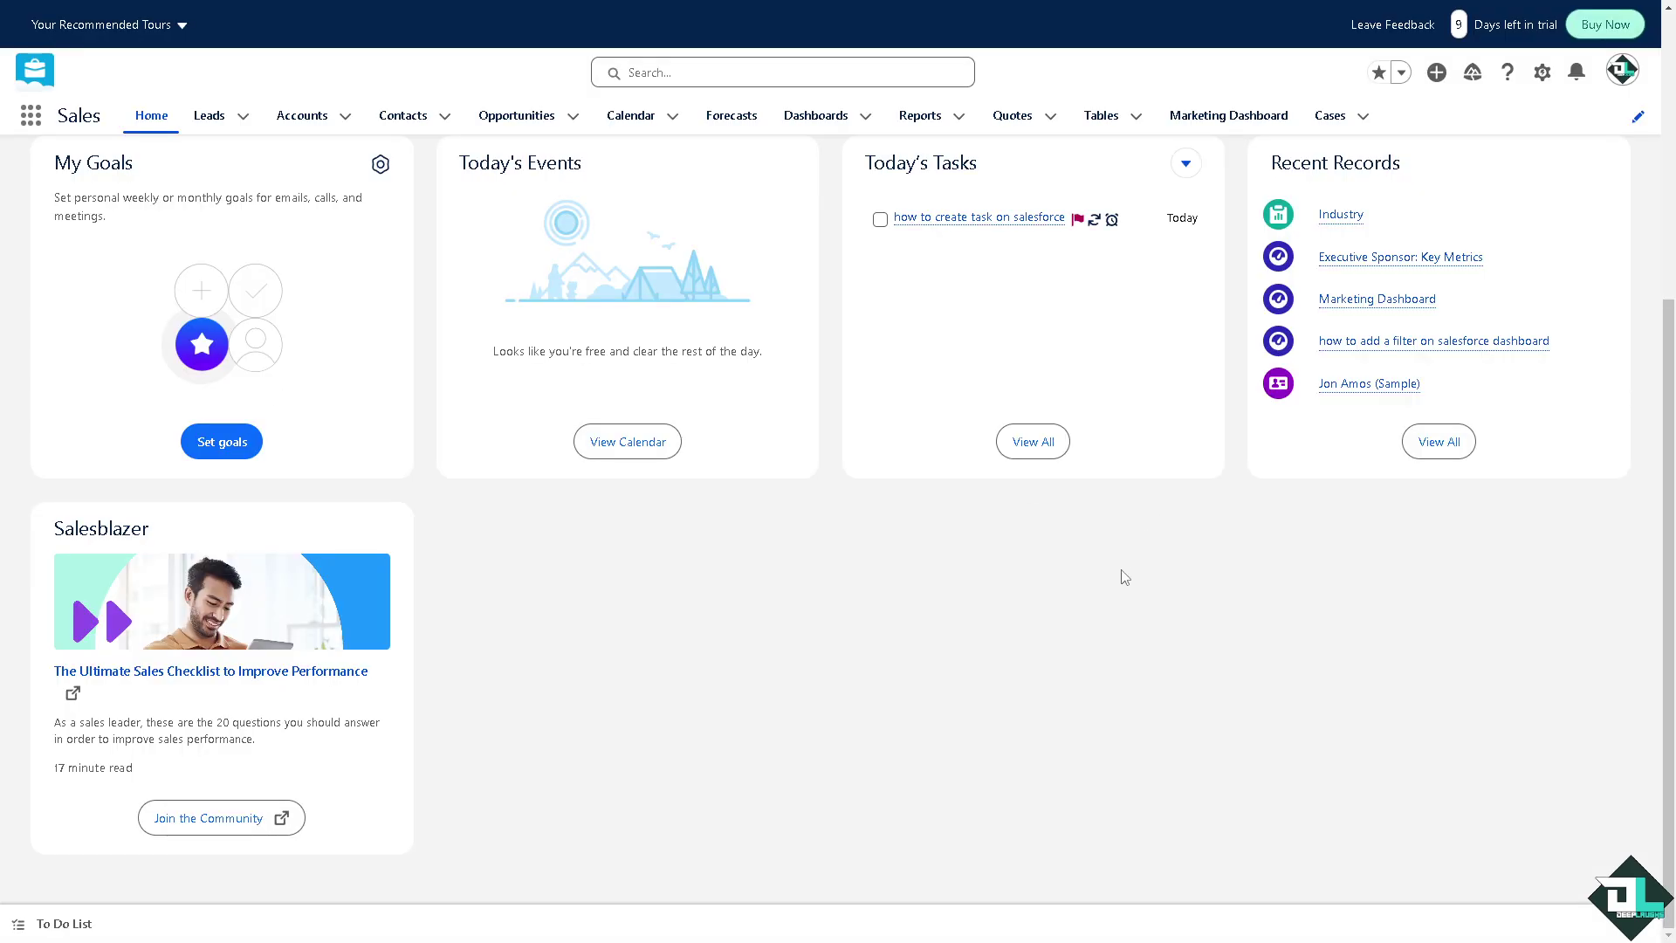
{"action": "scroll", "coordinate": [1074, 617], "scroll_direction": "up", "scroll_amount": 3}
{"action": "scroll", "coordinate": [704, 463], "scroll_direction": "down", "scroll_amount": 3}
{"action": "left_click", "coordinate": [186, 818]}
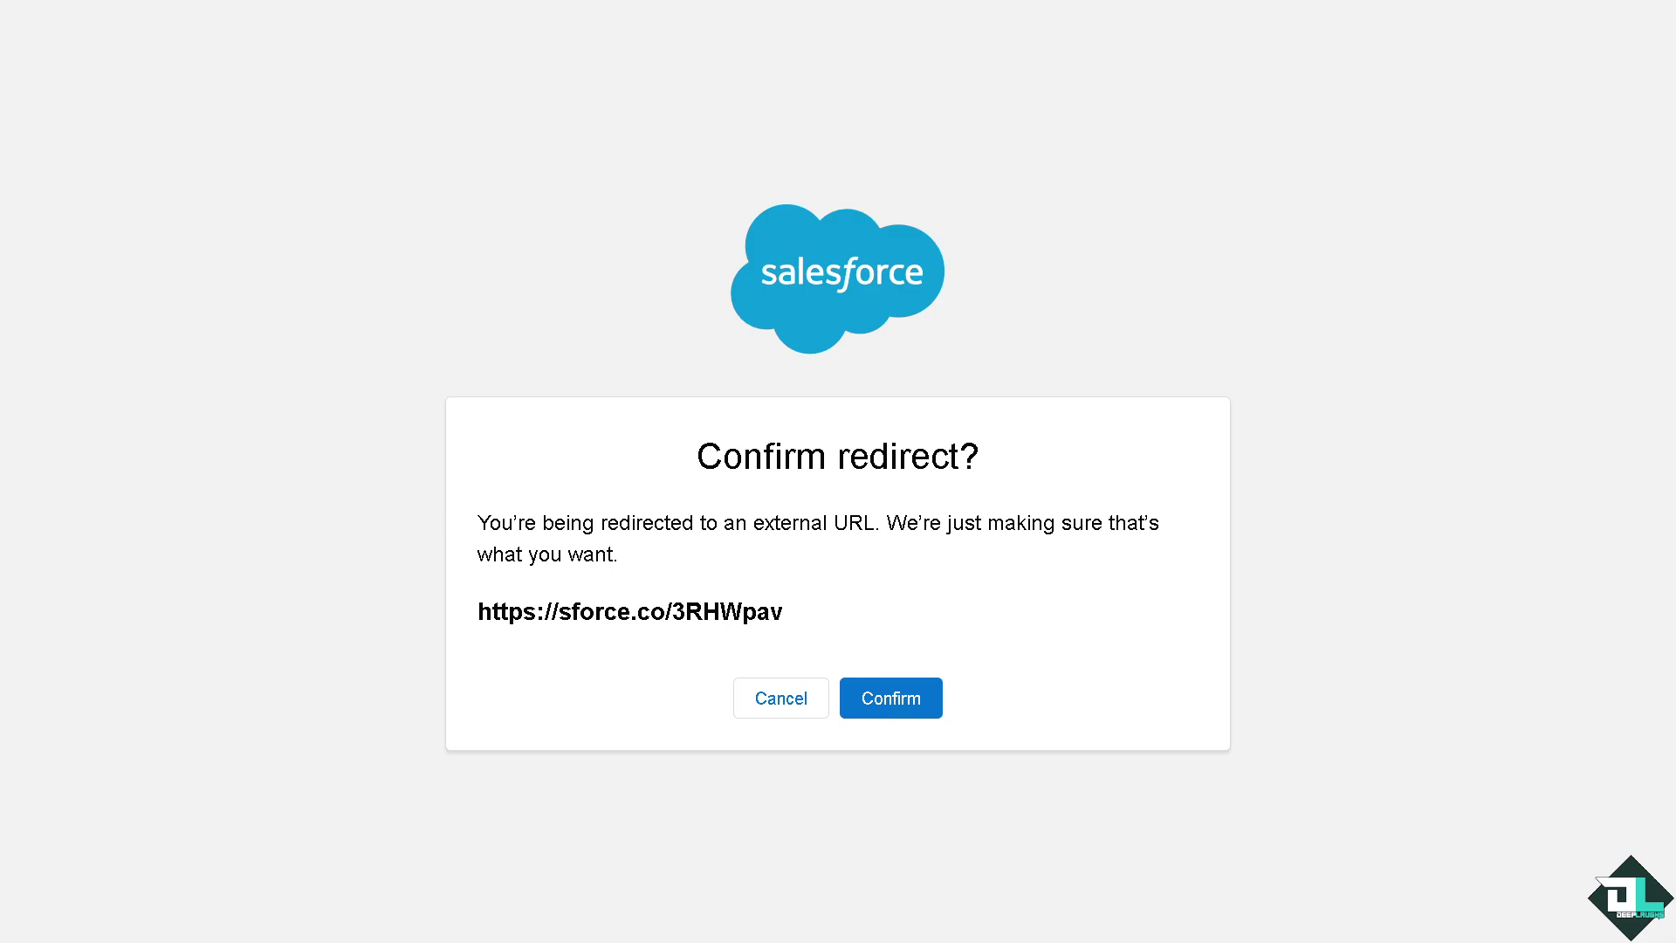
Confirm the redirect and scroll down through the Careers page
{"action": "left_click", "coordinate": [865, 690]}
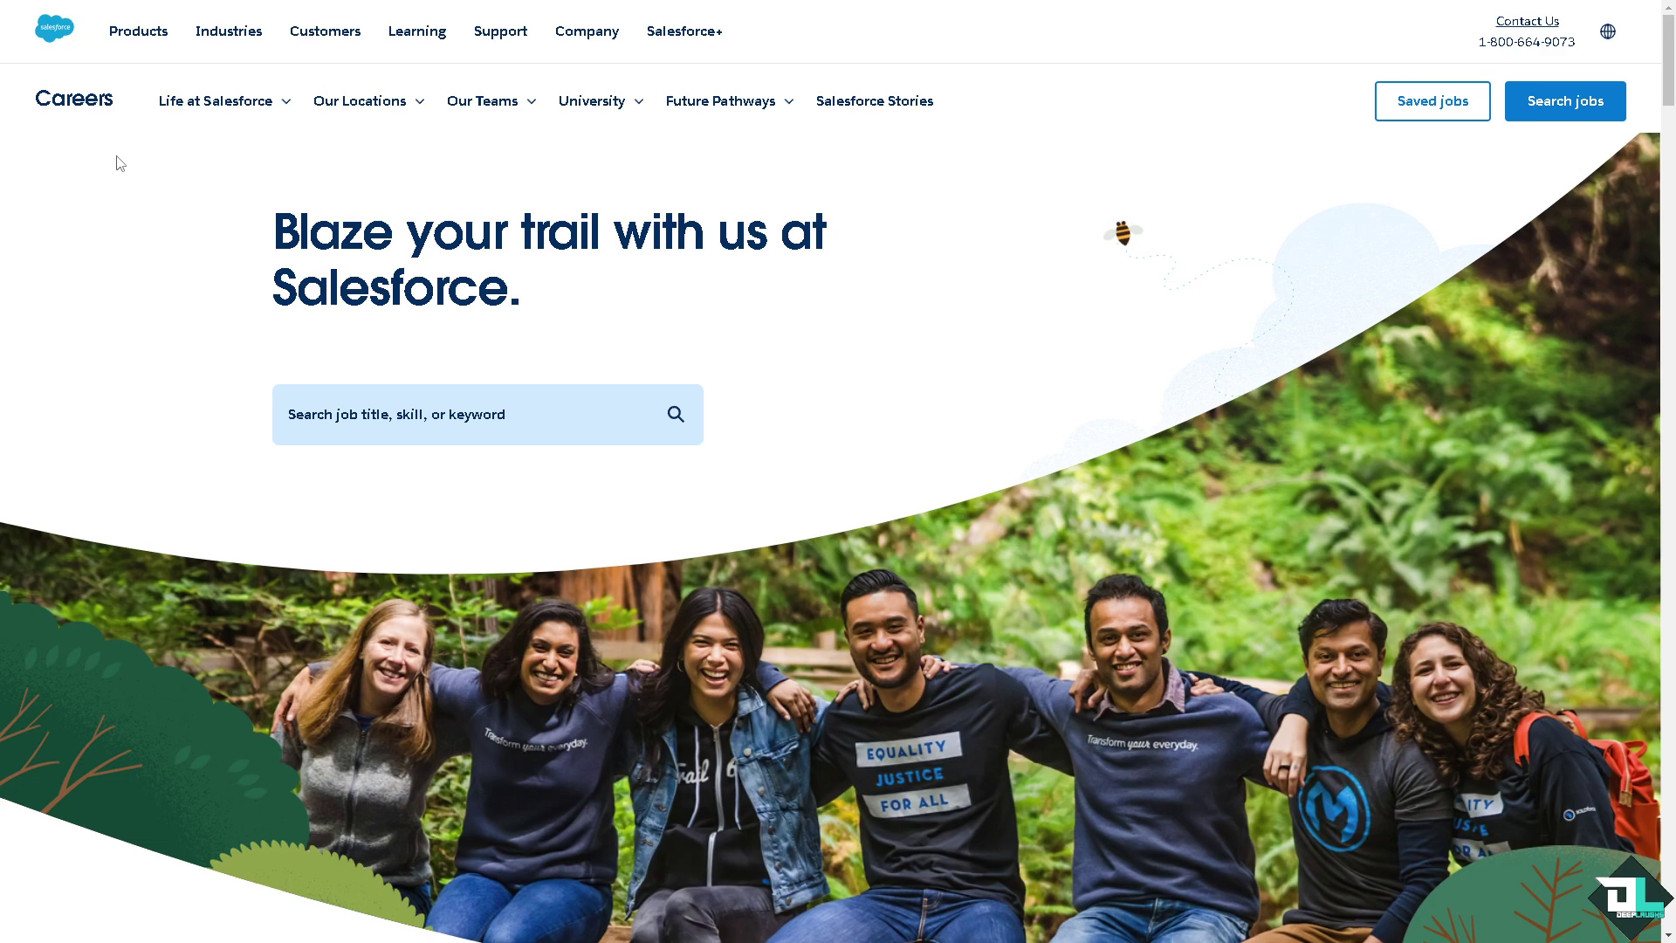
{"action": "scroll", "coordinate": [148, 323], "scroll_direction": "down", "scroll_amount": 3}
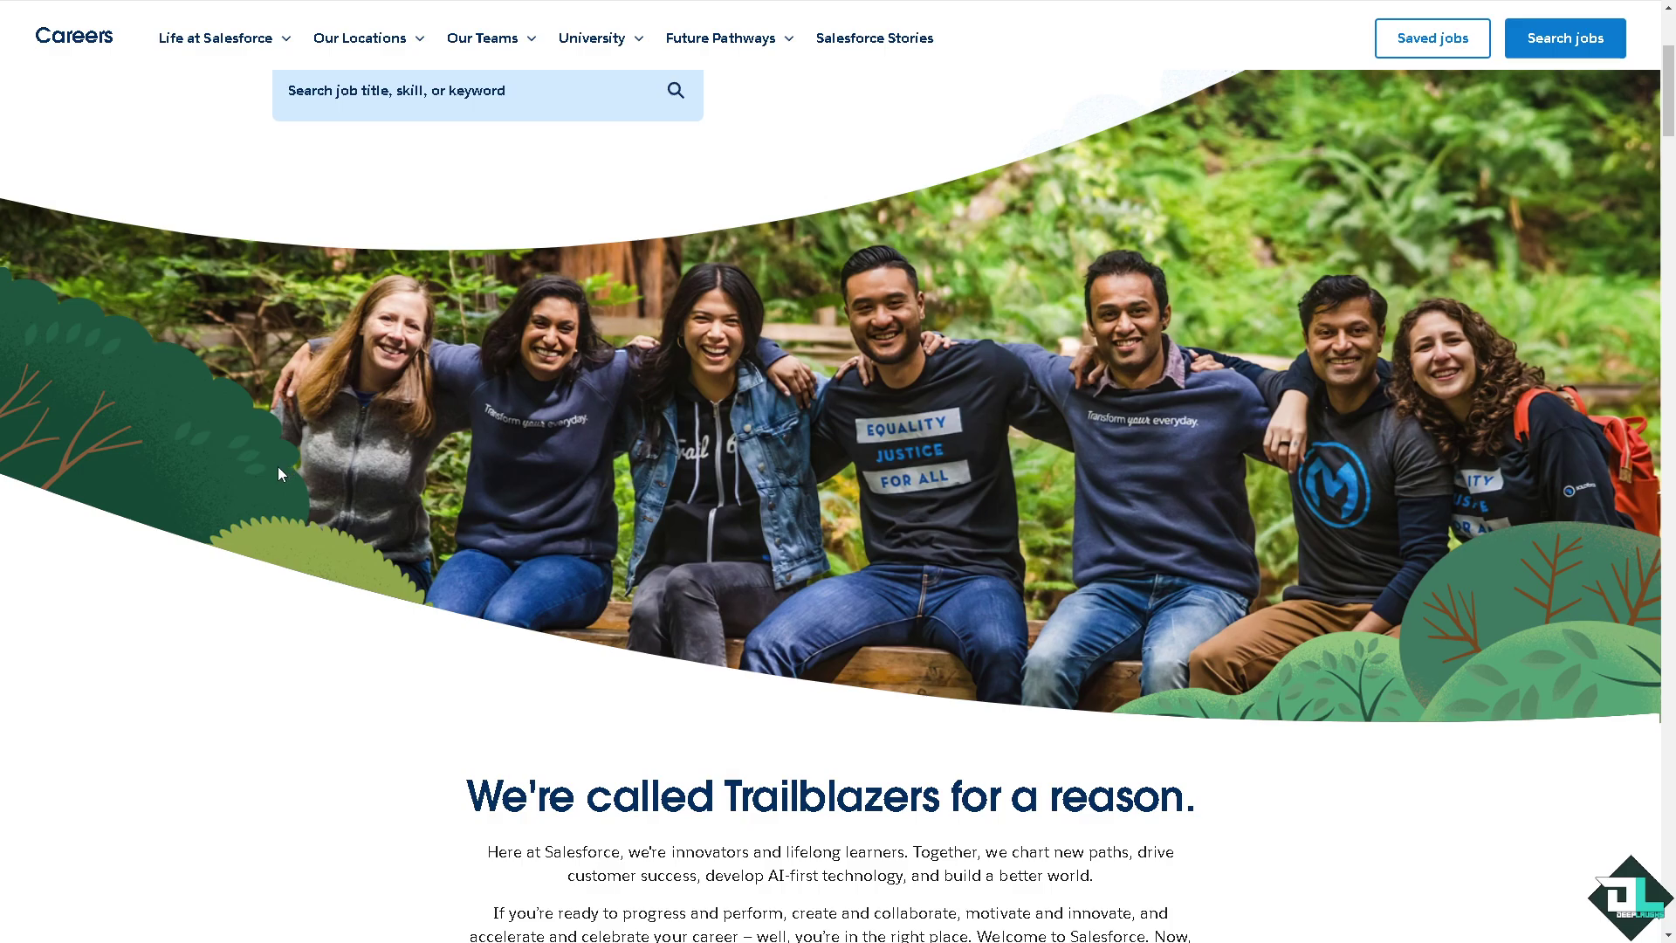
{"action": "scroll", "coordinate": [276, 469], "scroll_direction": "down", "scroll_amount": 6}
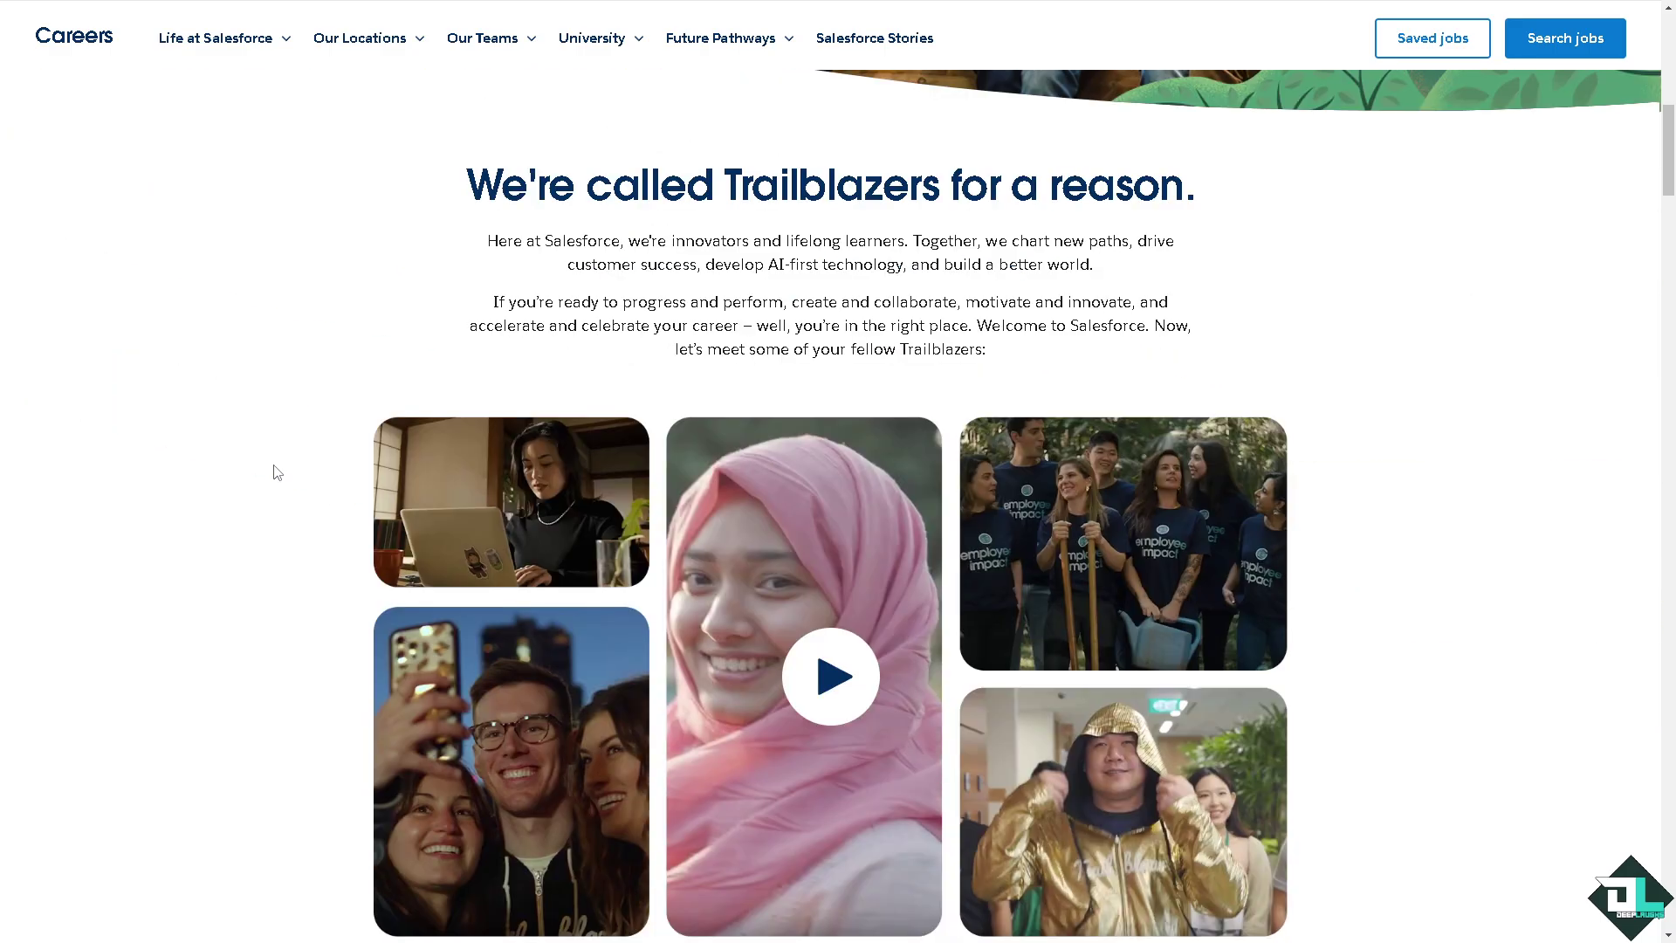
{"action": "scroll", "coordinate": [276, 472], "scroll_direction": "down", "scroll_amount": 15}
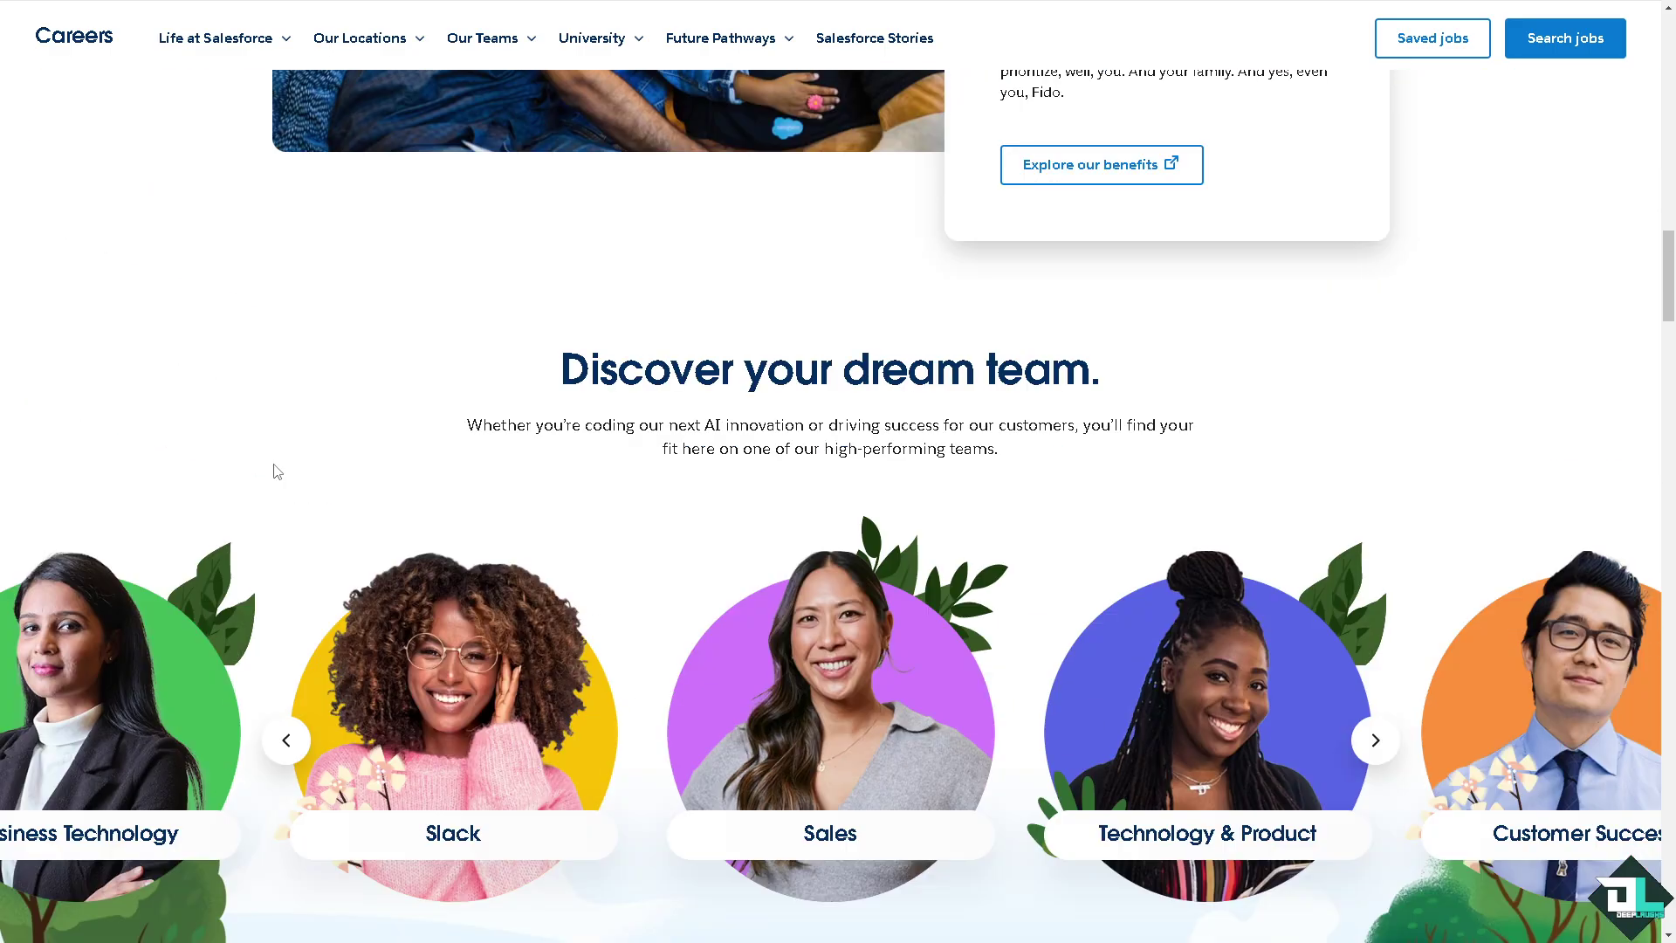
{"action": "scroll", "coordinate": [276, 472], "scroll_direction": "down", "scroll_amount": 15}
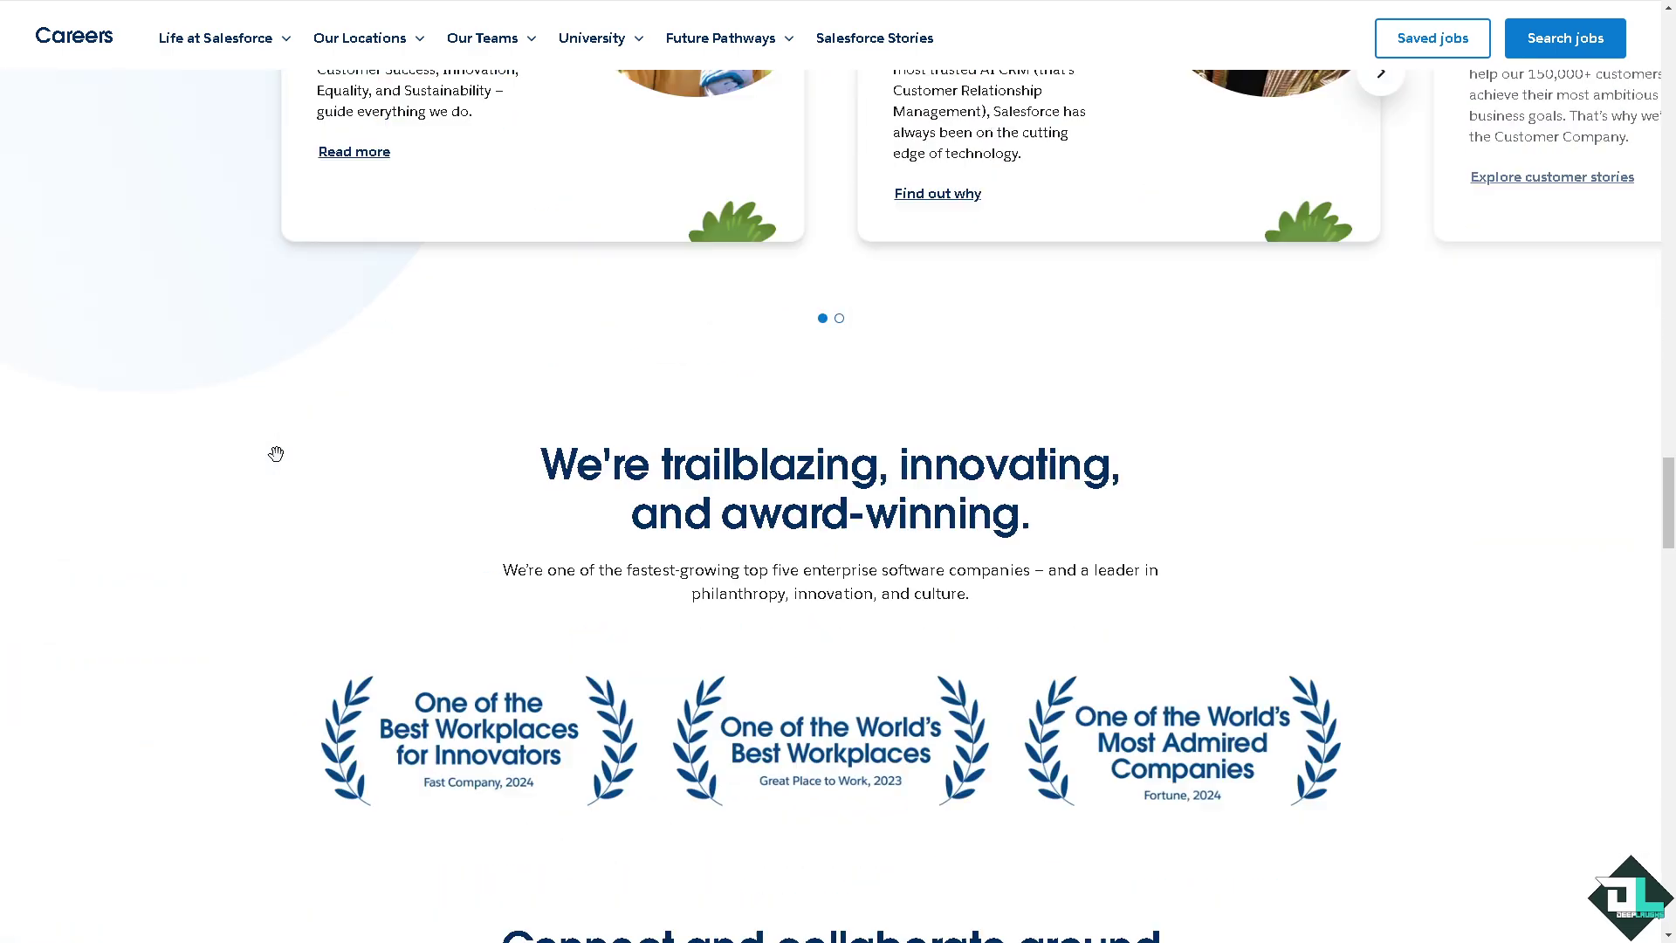
{"action": "scroll", "coordinate": [280, 462], "scroll_direction": "down", "scroll_amount": 4}
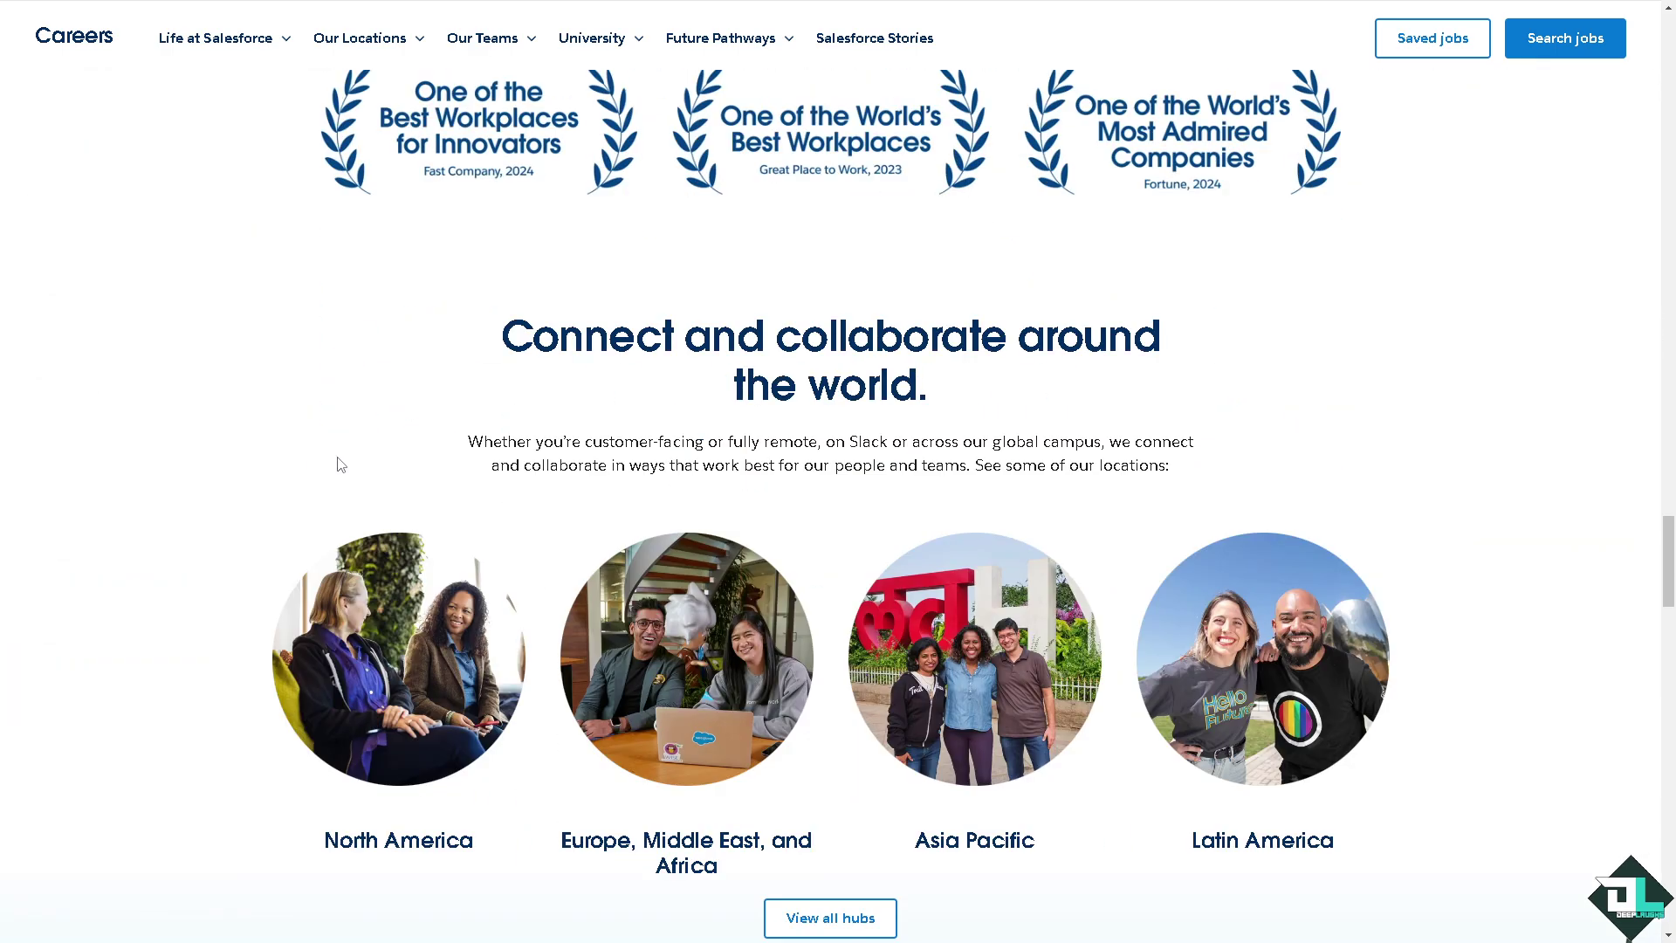
{"action": "scroll", "coordinate": [337, 465], "scroll_direction": "down", "scroll_amount": 10}
{"action": "scroll", "coordinate": [404, 463], "scroll_direction": "down", "scroll_amount": 20}
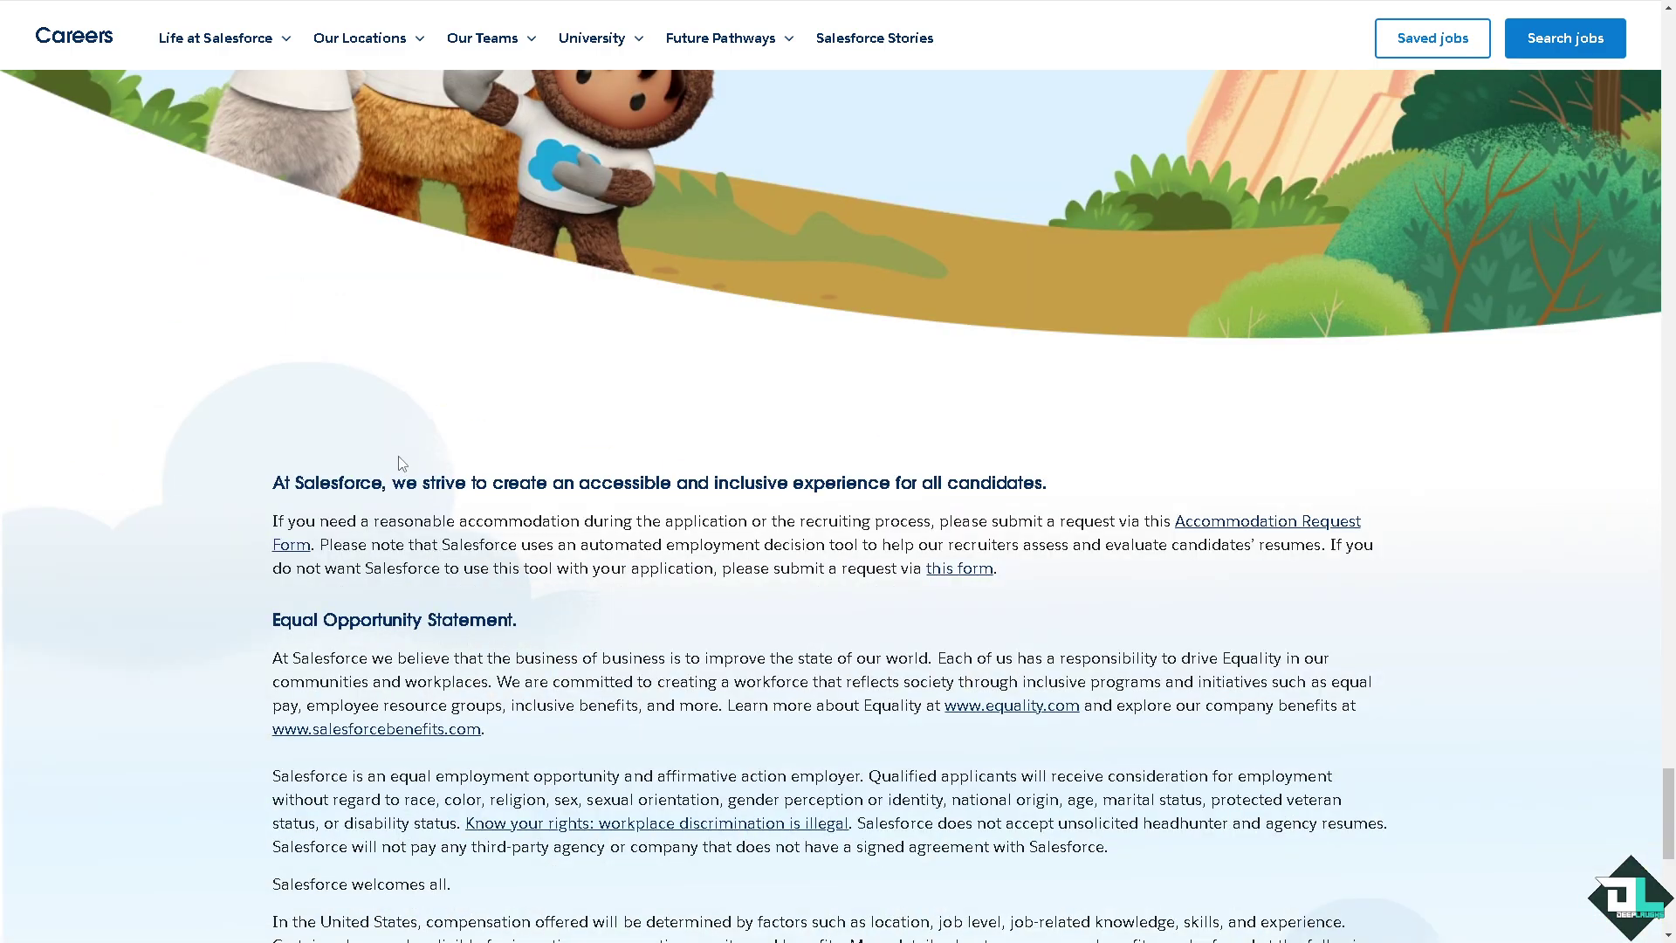
Scroll the Careers page back up to the top
{"action": "scroll", "coordinate": [402, 463], "scroll_direction": "up", "scroll_amount": 20}
{"action": "scroll", "coordinate": [401, 464], "scroll_direction": "up", "scroll_amount": 20}
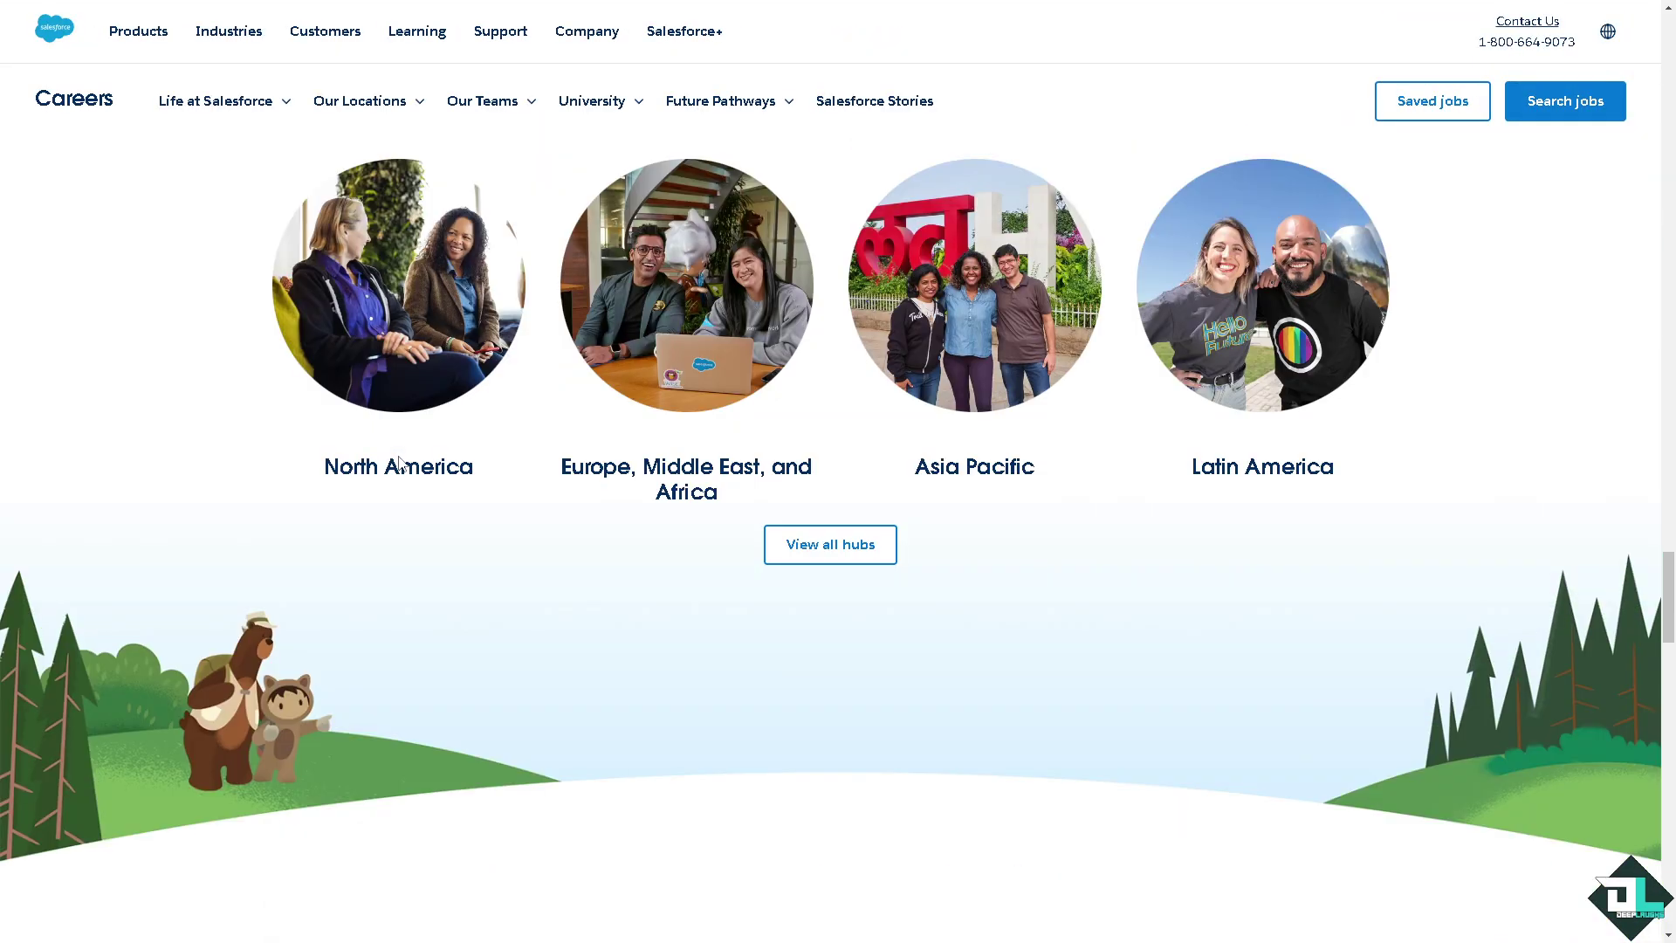
{"action": "scroll", "coordinate": [402, 458], "scroll_direction": "up", "scroll_amount": 15}
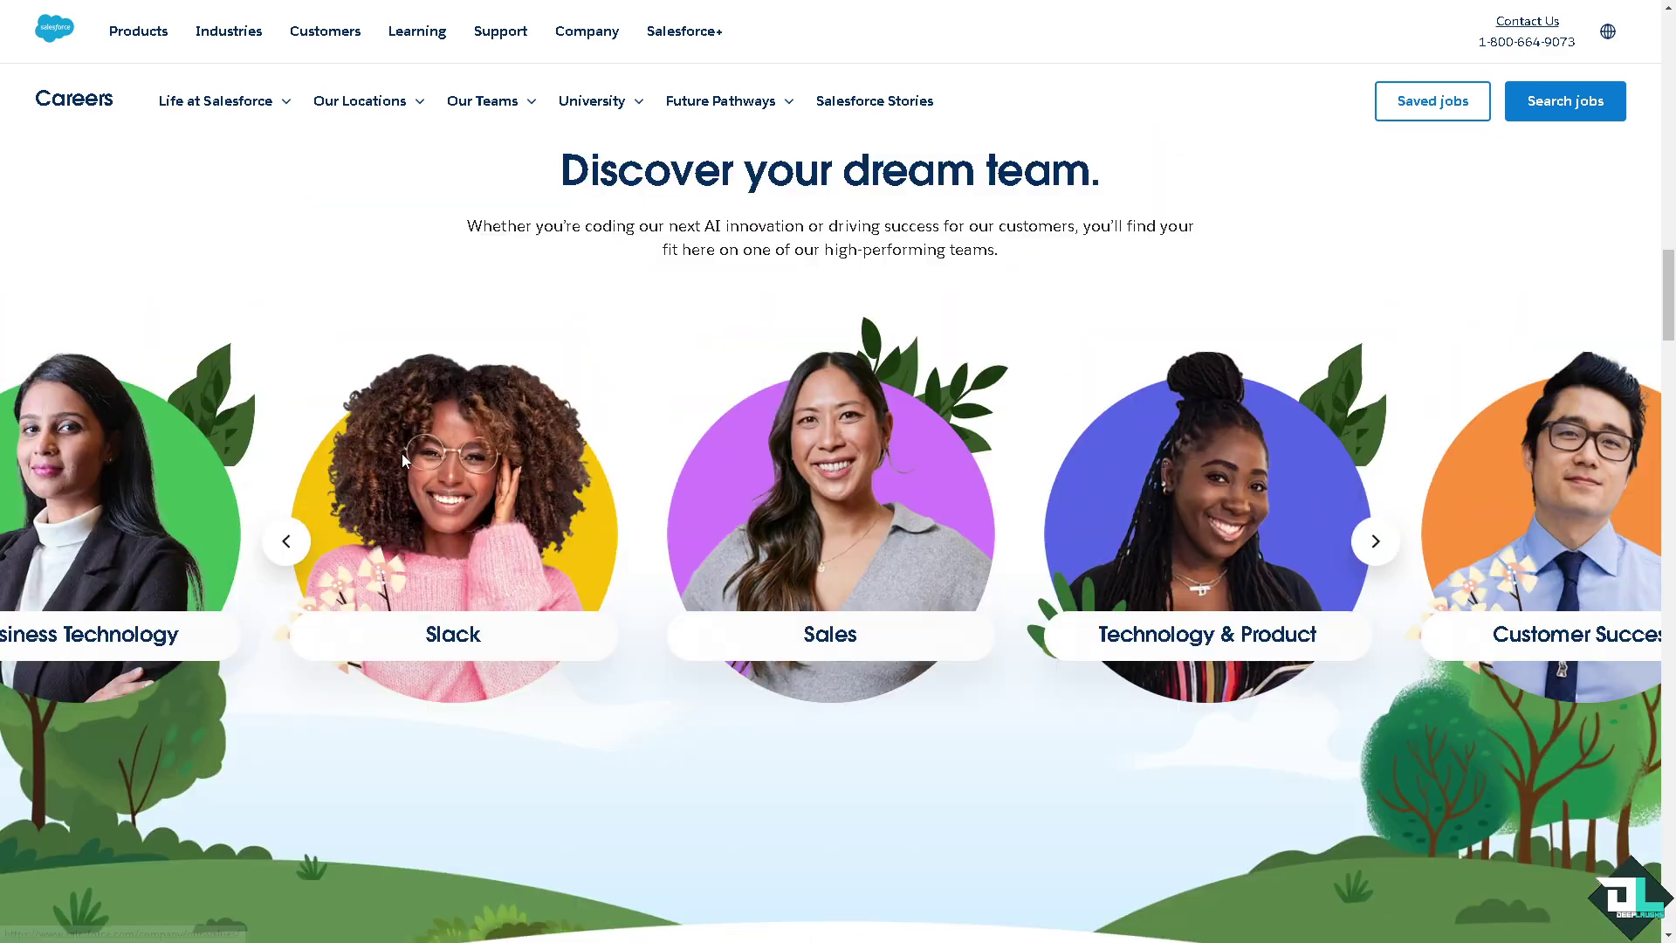
{"action": "scroll", "coordinate": [332, 380], "scroll_direction": "up", "scroll_amount": 3}
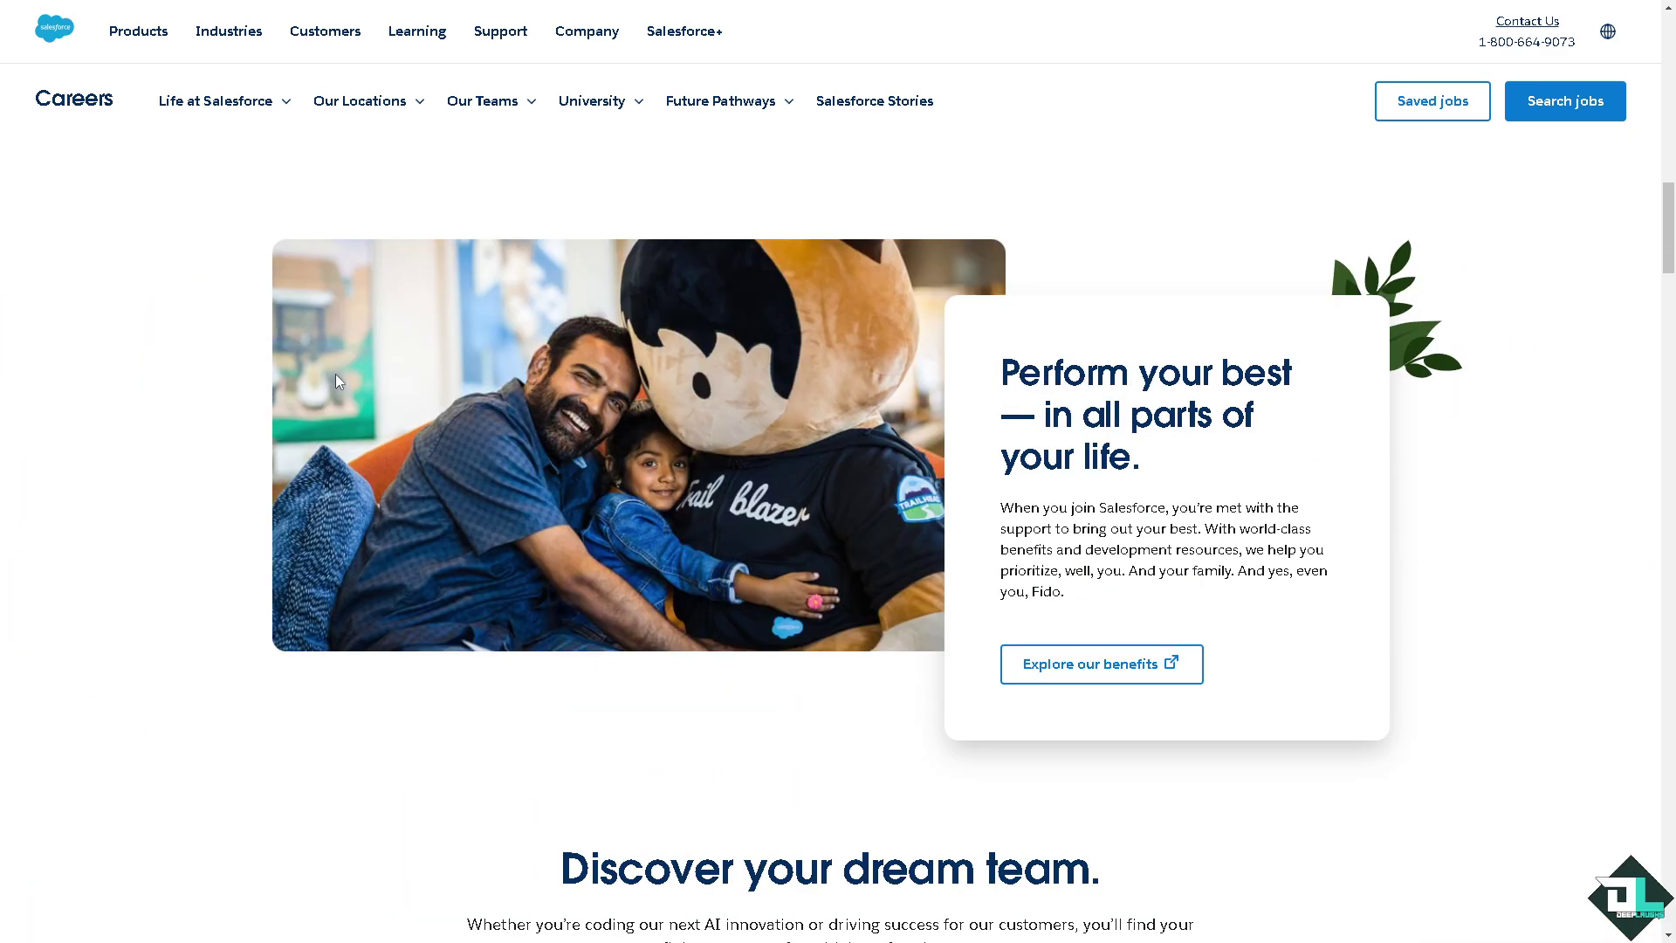
{"action": "scroll", "coordinate": [340, 382], "scroll_direction": "up", "scroll_amount": 7}
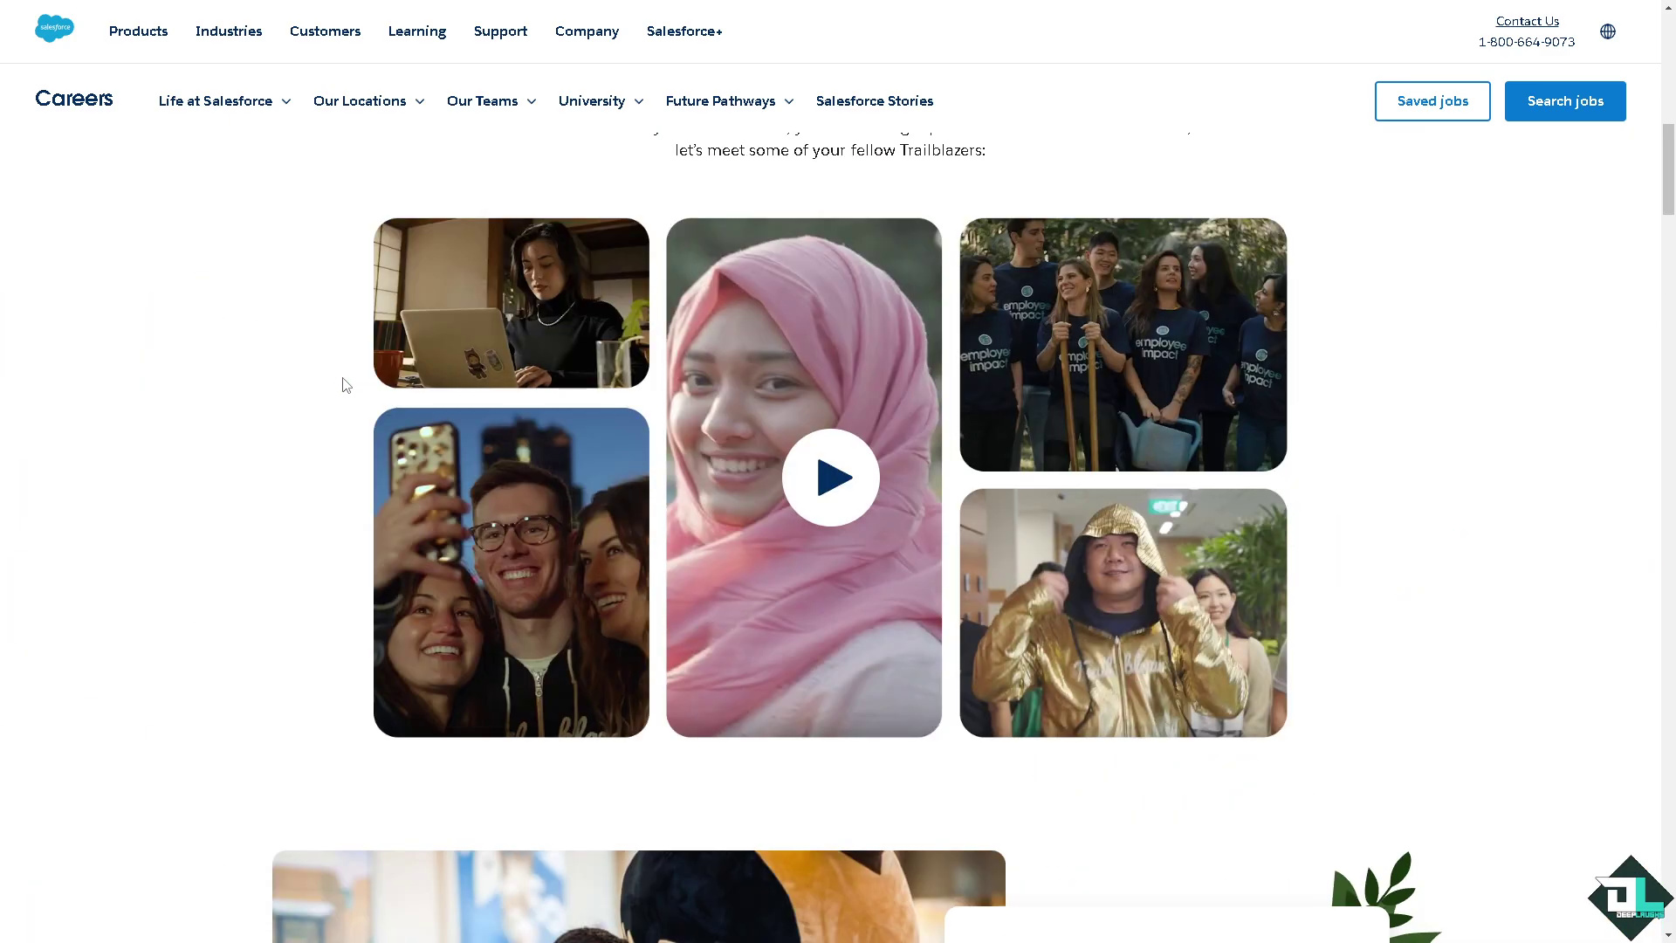
{"action": "scroll", "coordinate": [342, 382], "scroll_direction": "up", "scroll_amount": 3}
{"action": "scroll", "coordinate": [342, 384], "scroll_direction": "up", "scroll_amount": 10}
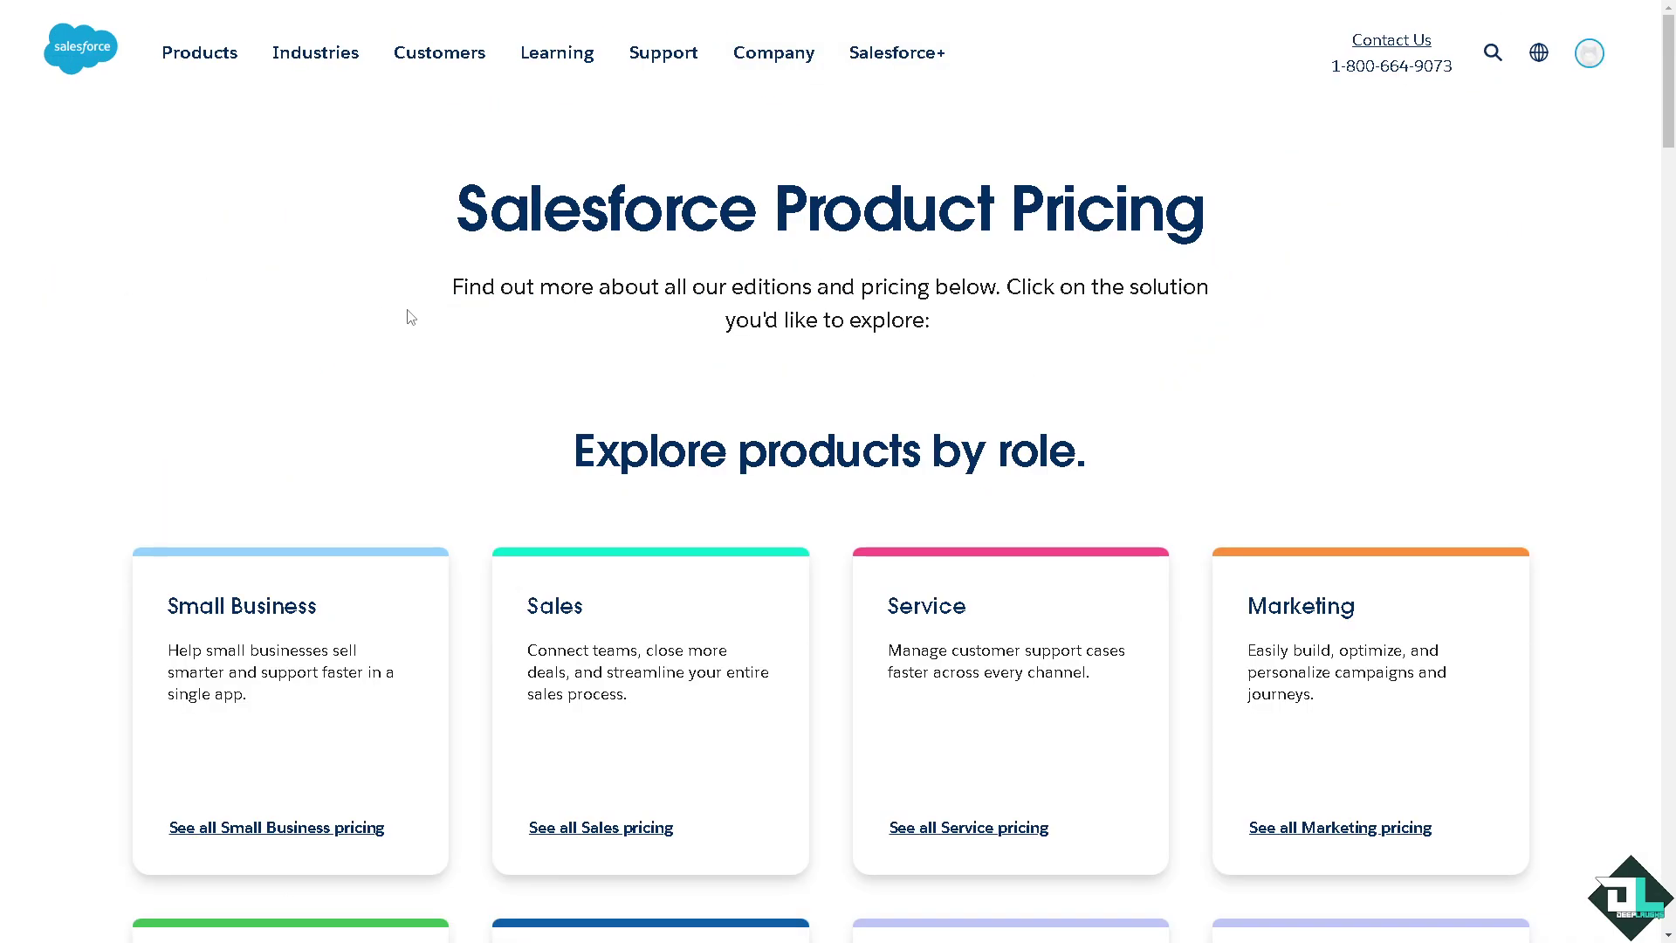
Open See all Sales pricing to show Enterprise $165, Unlimited $330, Einstein 1 Sales $500, dismissing the chat prompt
{"action": "scroll", "coordinate": [386, 337], "scroll_direction": "down", "scroll_amount": 3}
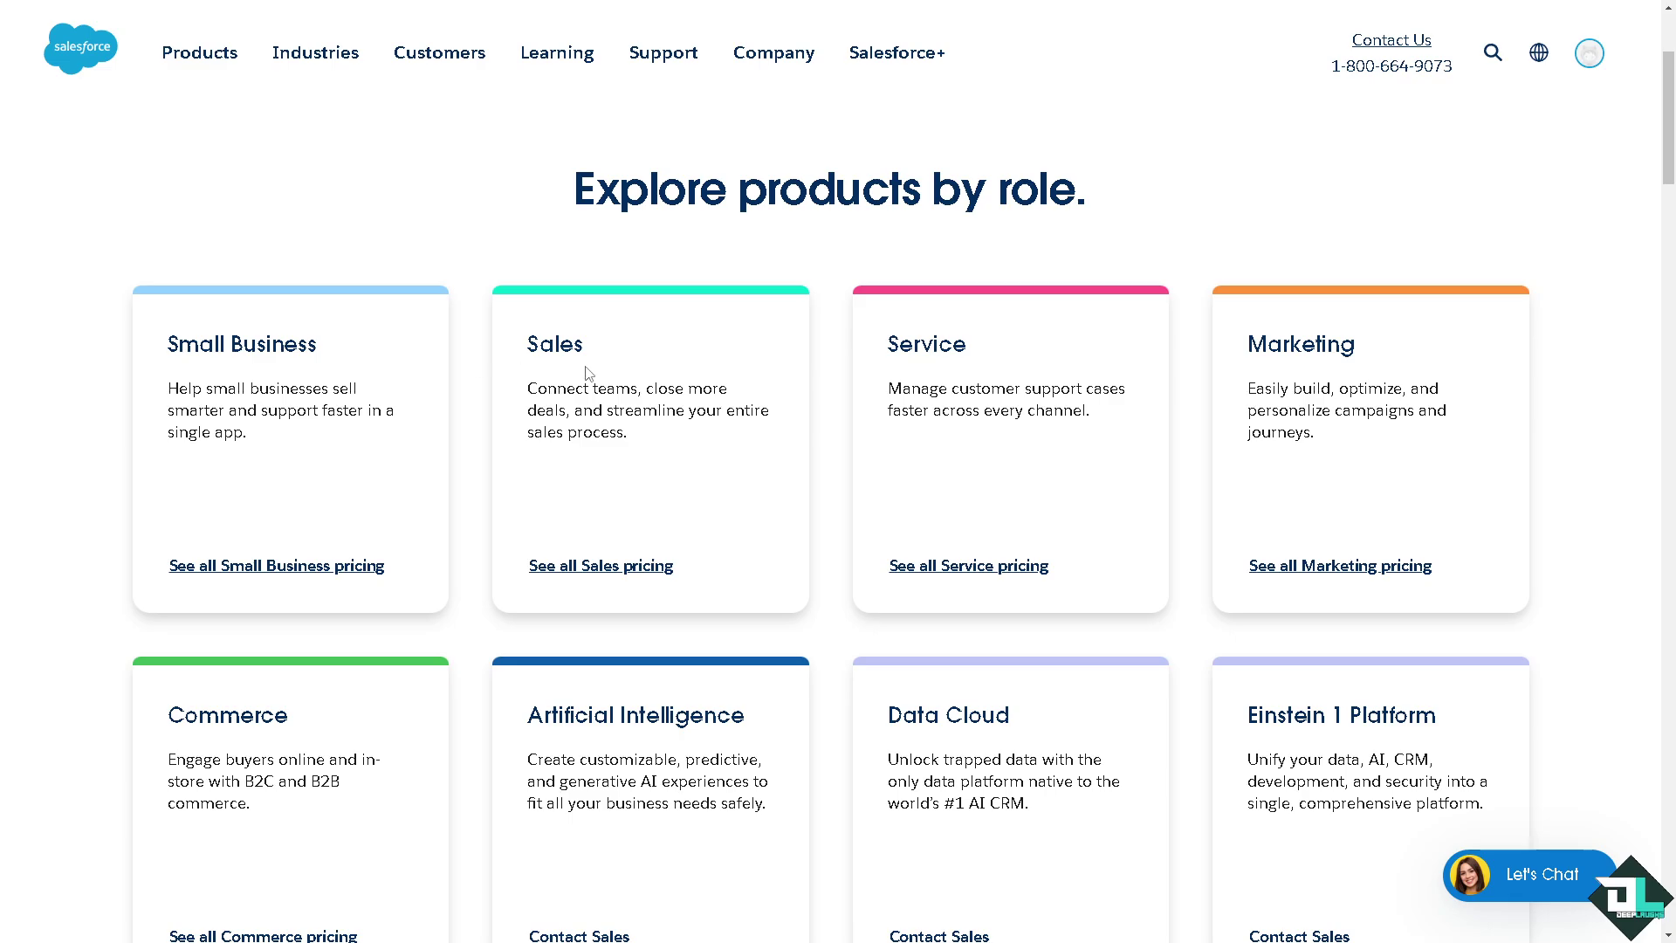
{"action": "left_click", "coordinate": [627, 568]}
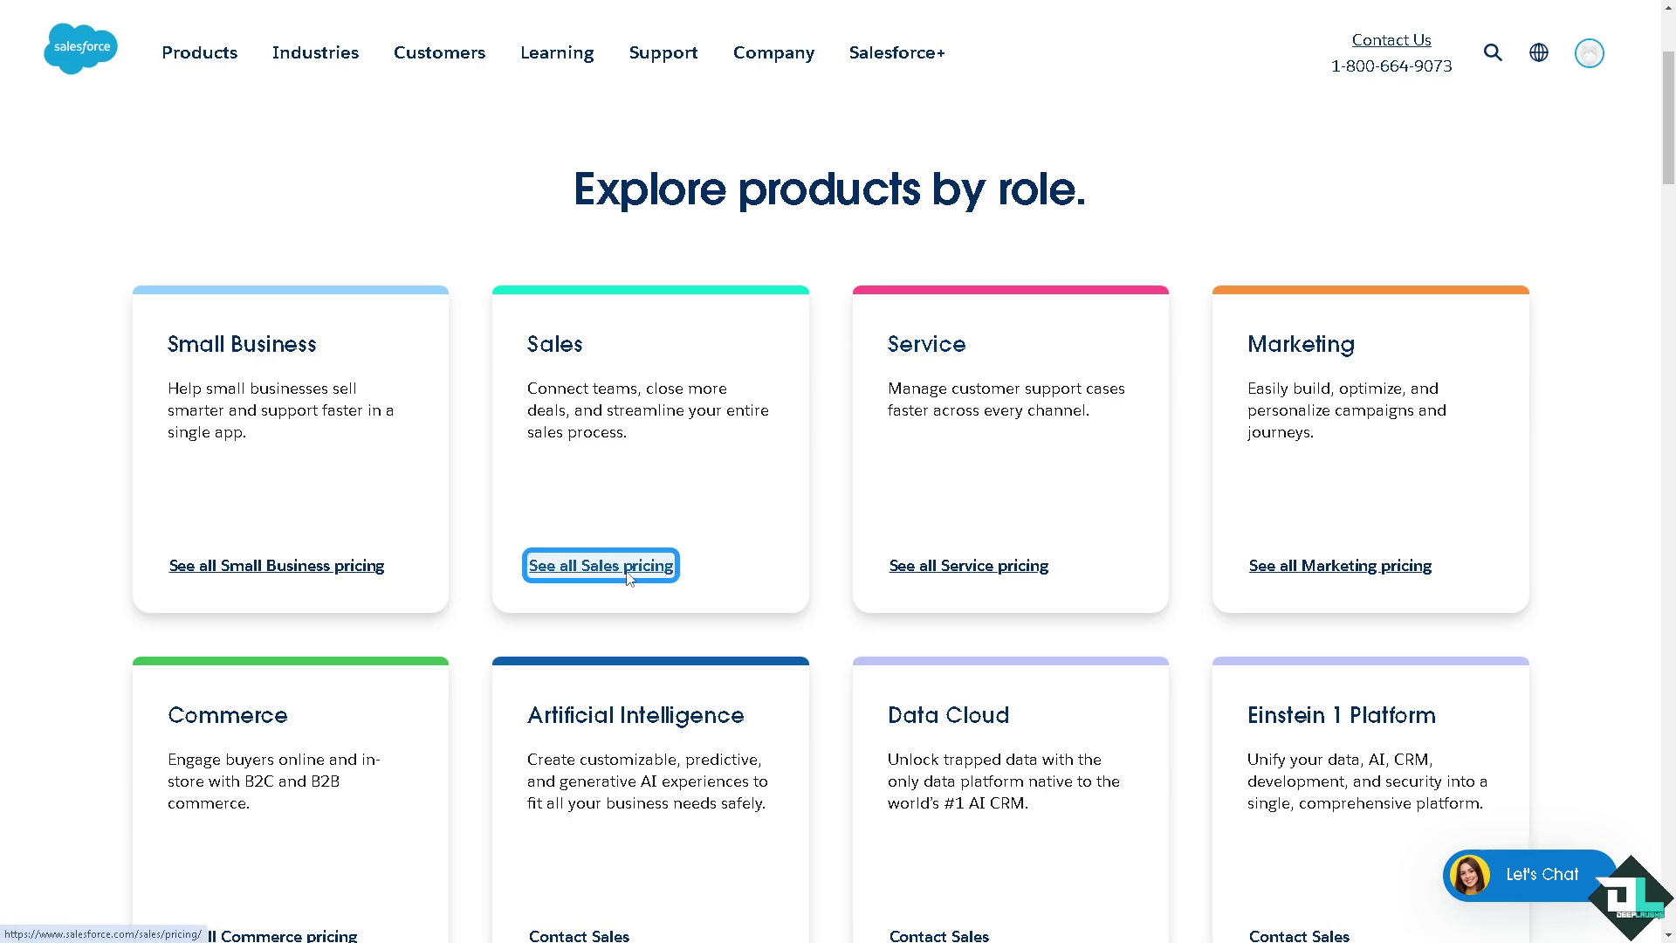
{"action": "scroll", "coordinate": [608, 482], "scroll_direction": "down", "scroll_amount": 7}
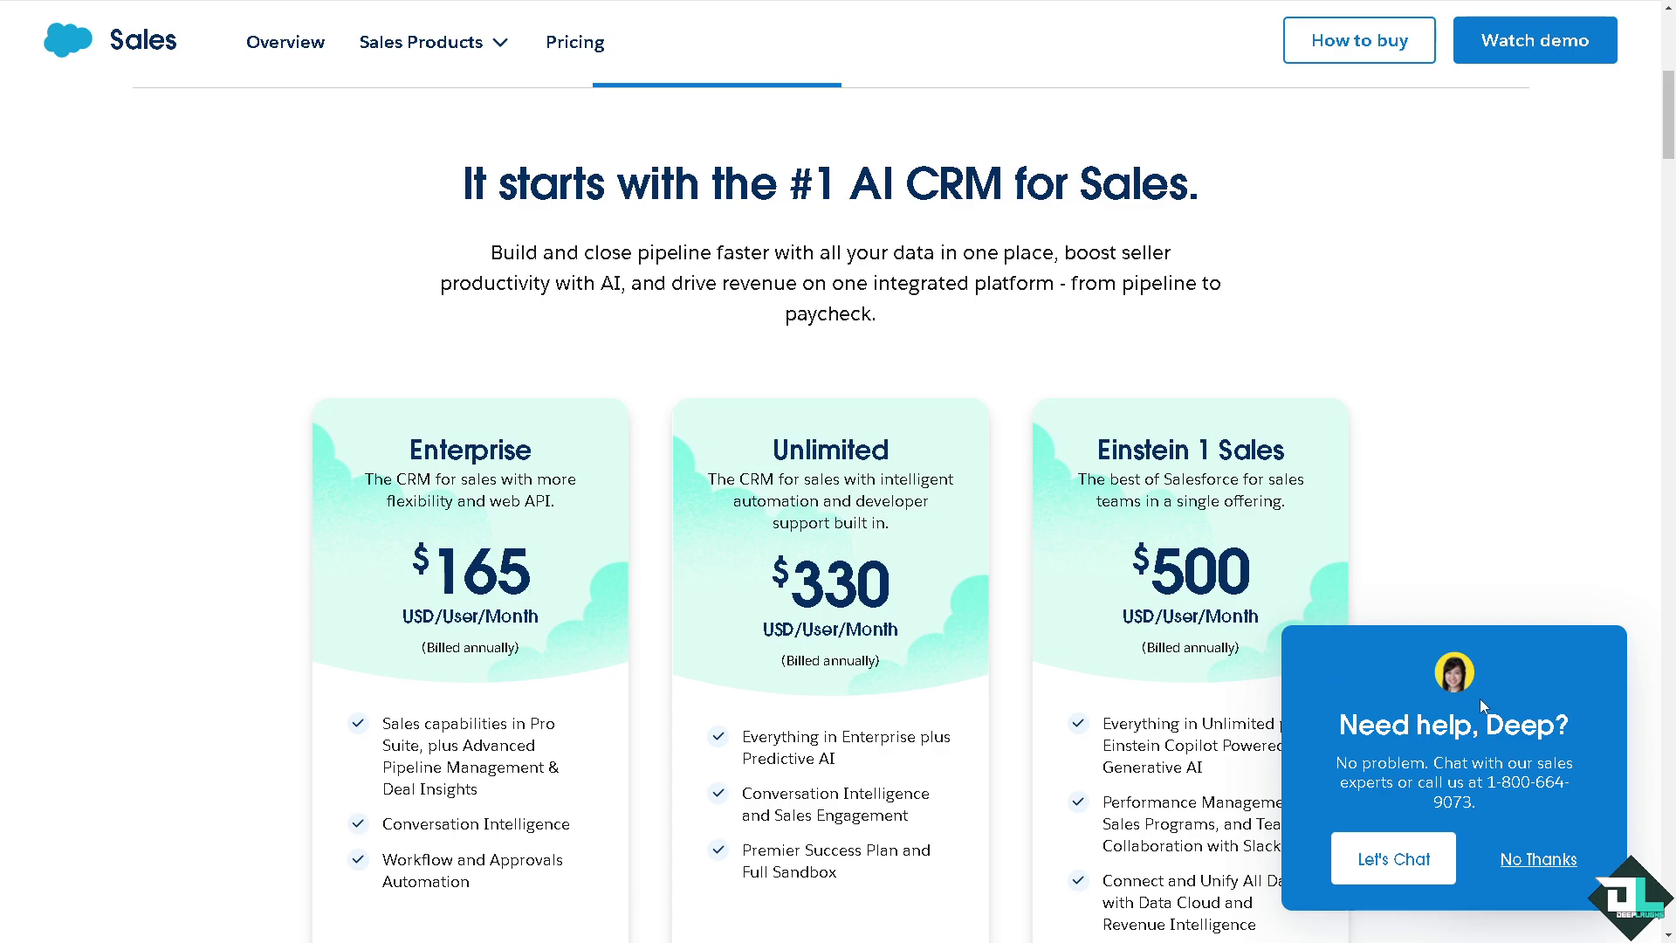
{"action": "left_click", "coordinate": [1538, 865]}
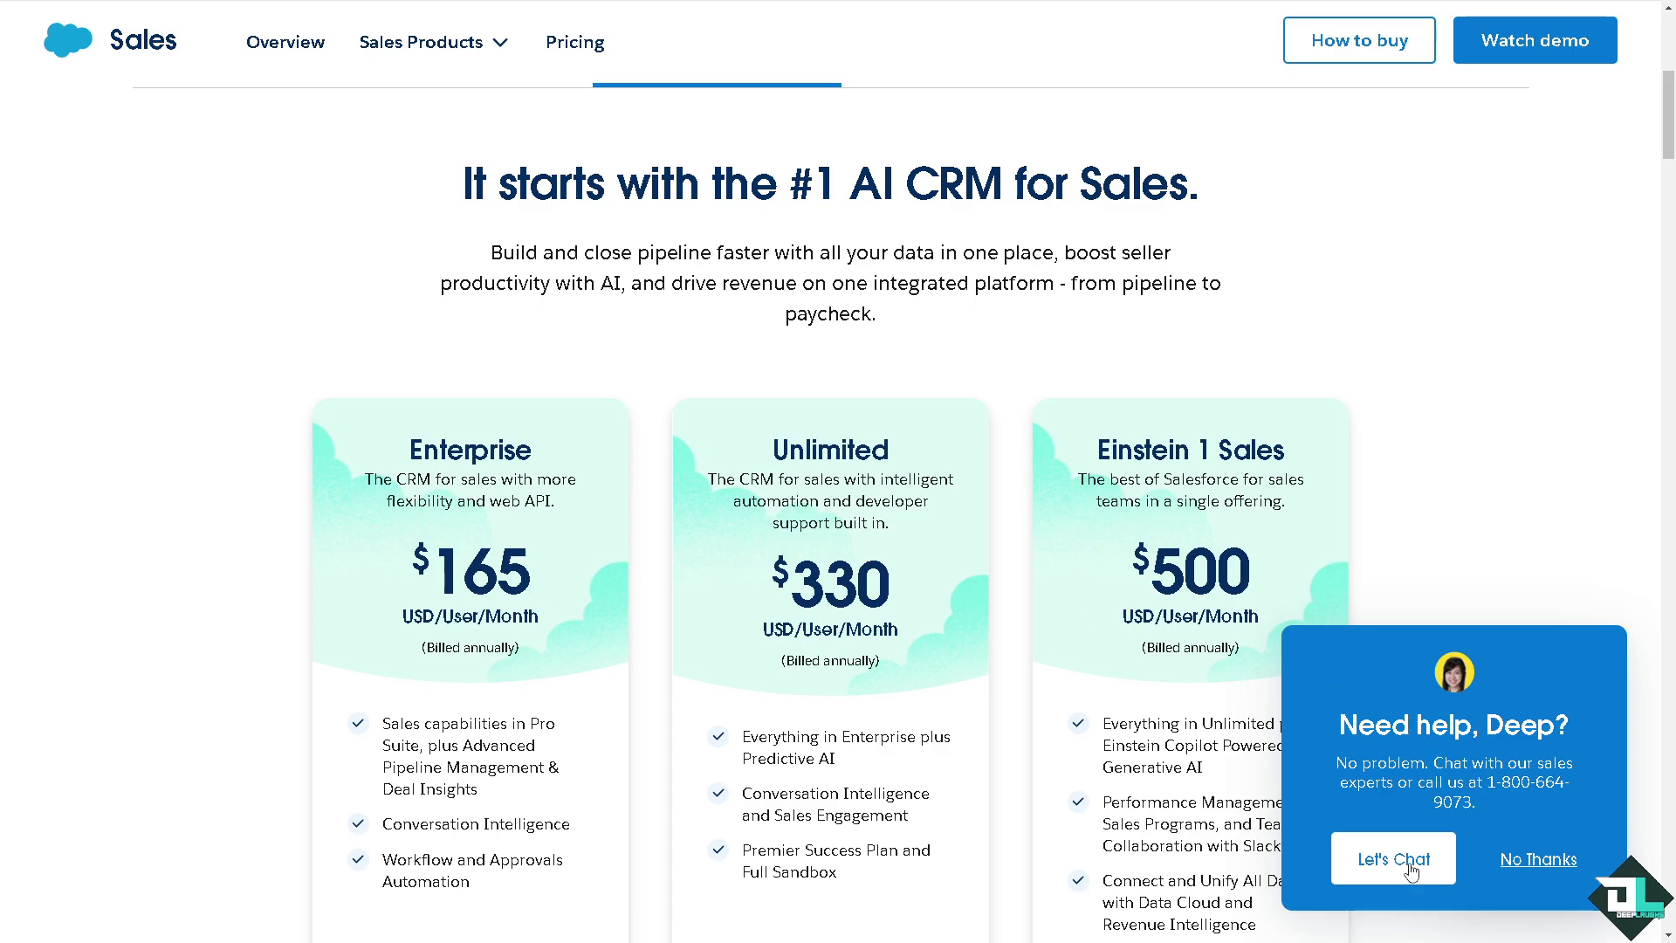